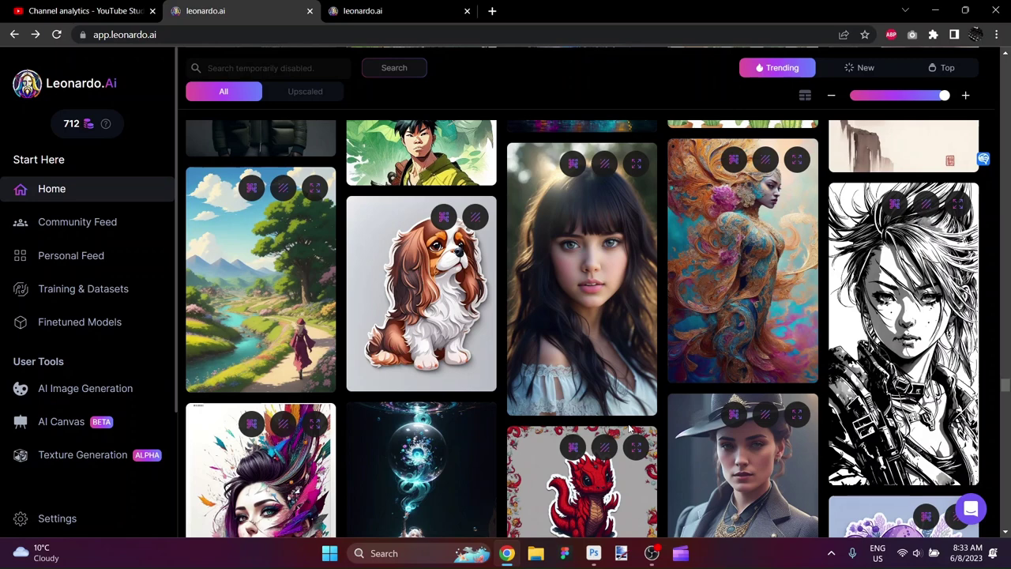
Step: Open Torjoy's dark-haired girl portrait from the community feed to see its full prompt and negative prompt
mouse_move(585, 380)
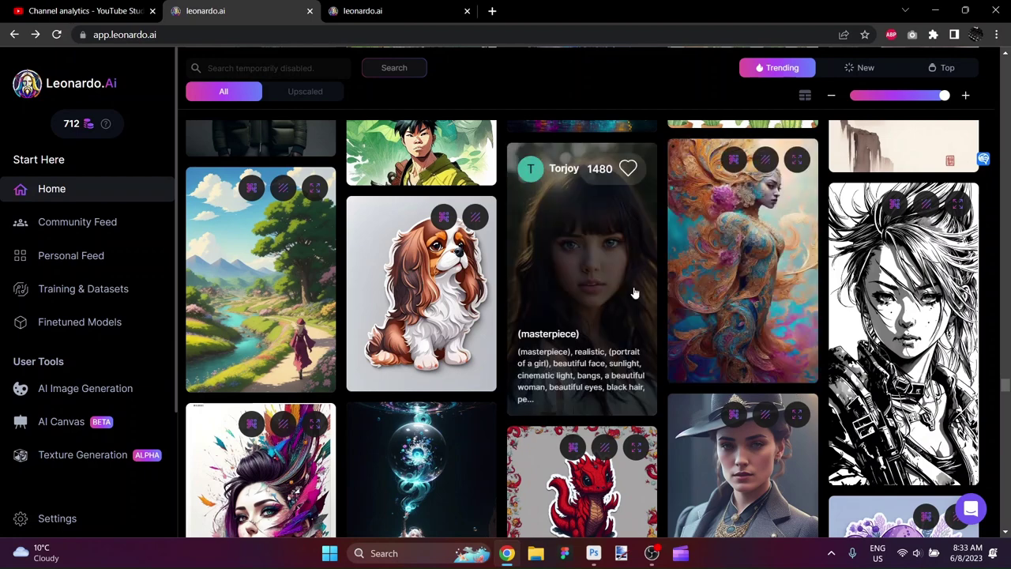
click(625, 290)
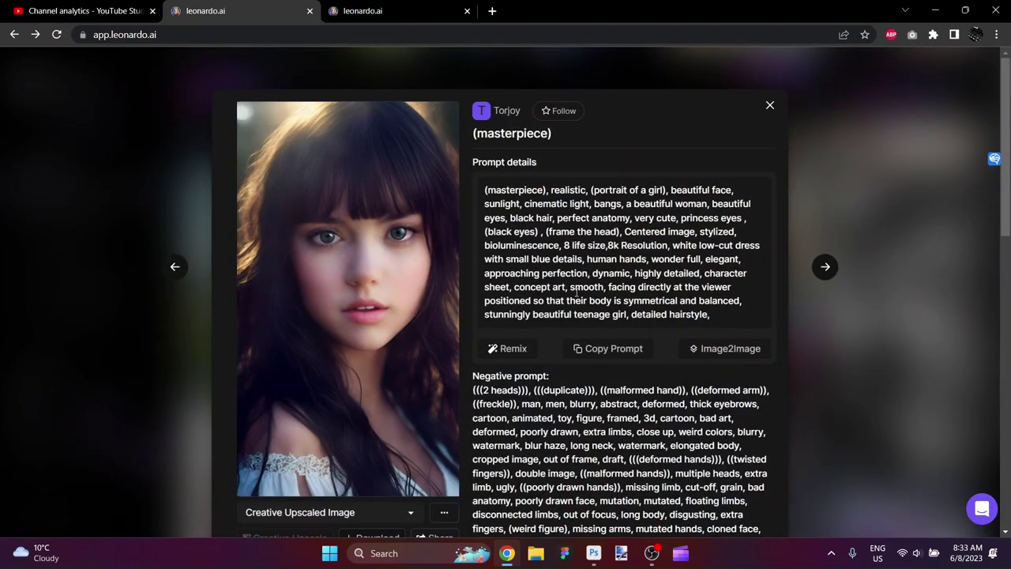
Step: Show the portrait's HD Smooth Upscaled version, copy its prompt, and go to the AI Generation Tool
click(410, 513)
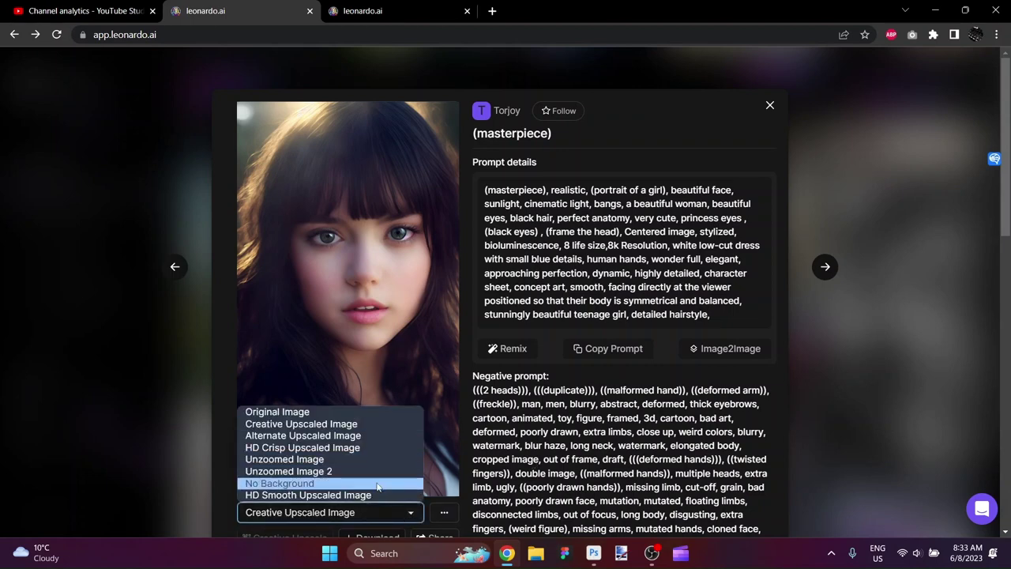
click(380, 495)
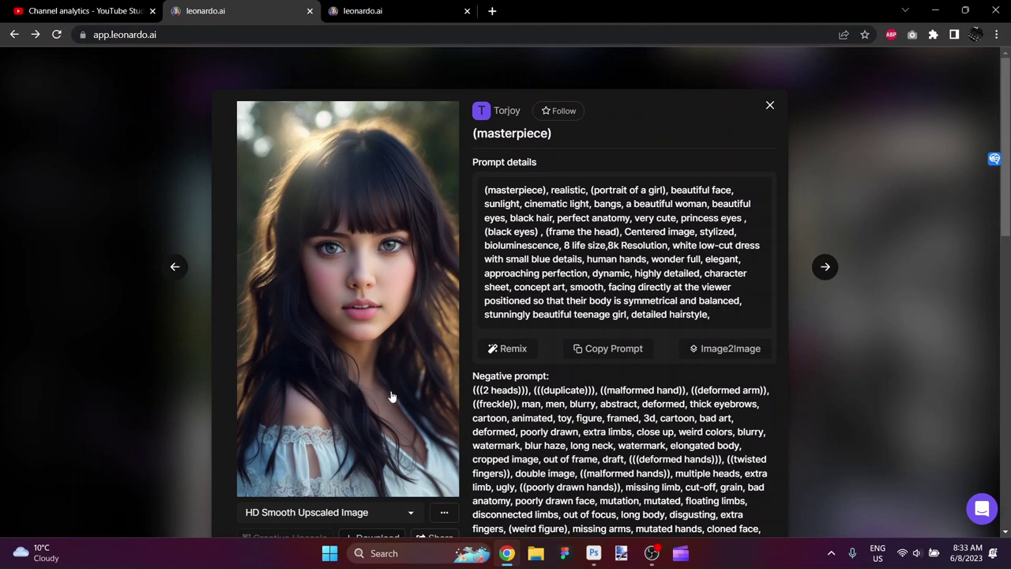
scroll(555, 435, down, 1)
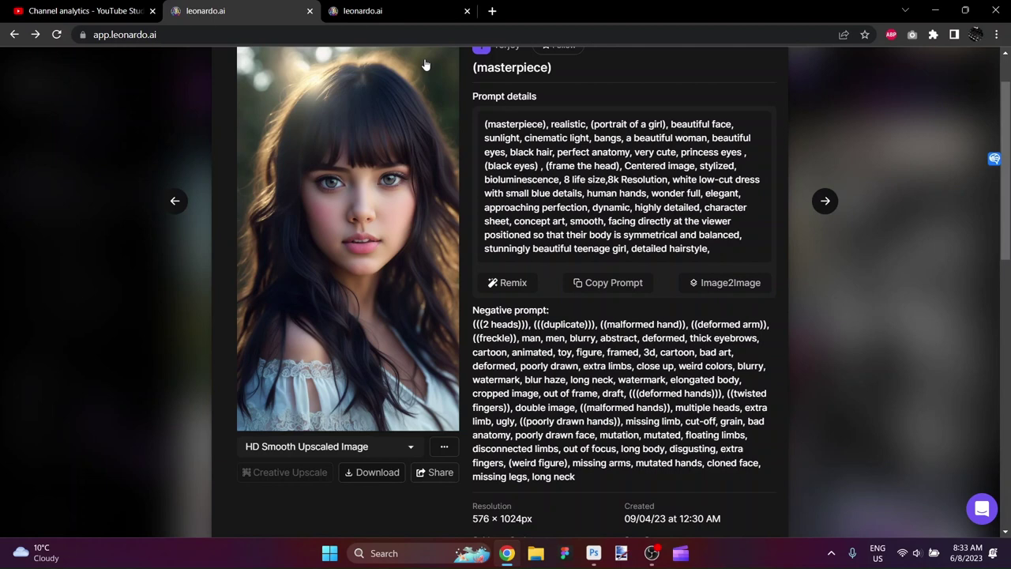
click(604, 282)
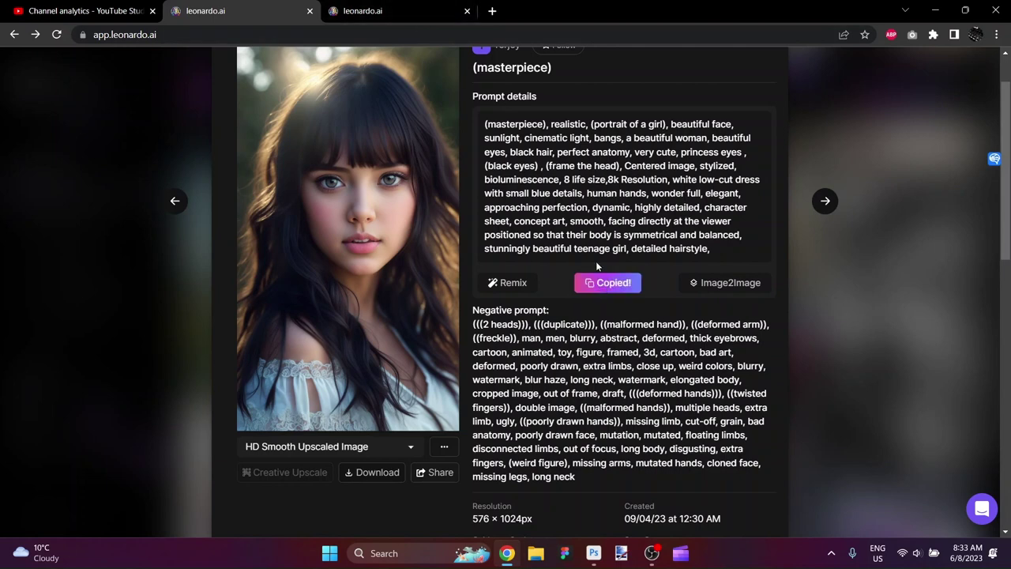
click(345, 10)
Step: Replace the prompt with the copied girl-portrait prompt, drop the trailing comma, and leave Negative Prompt off
triple_click(463, 116)
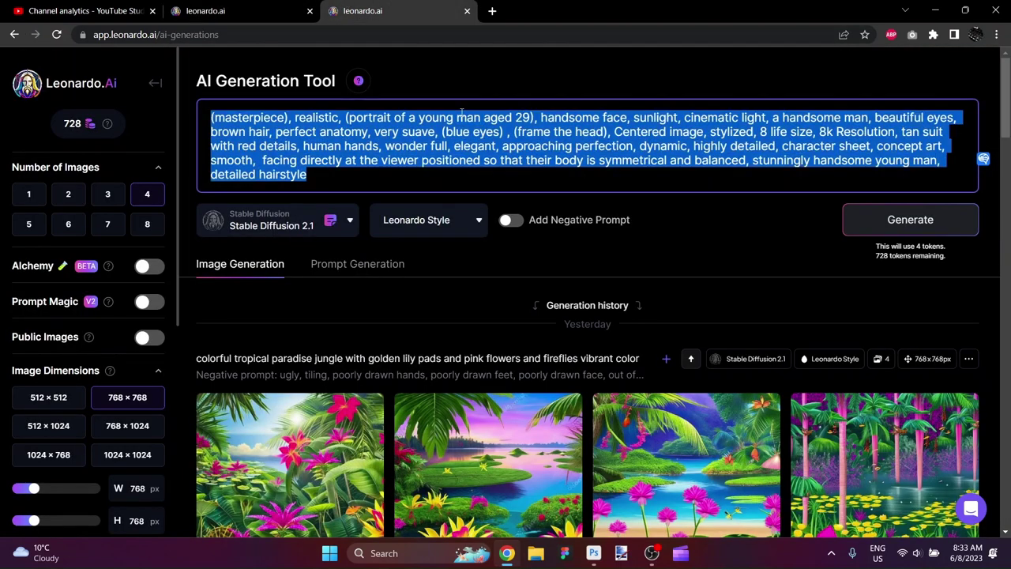
key(ctrl+v)
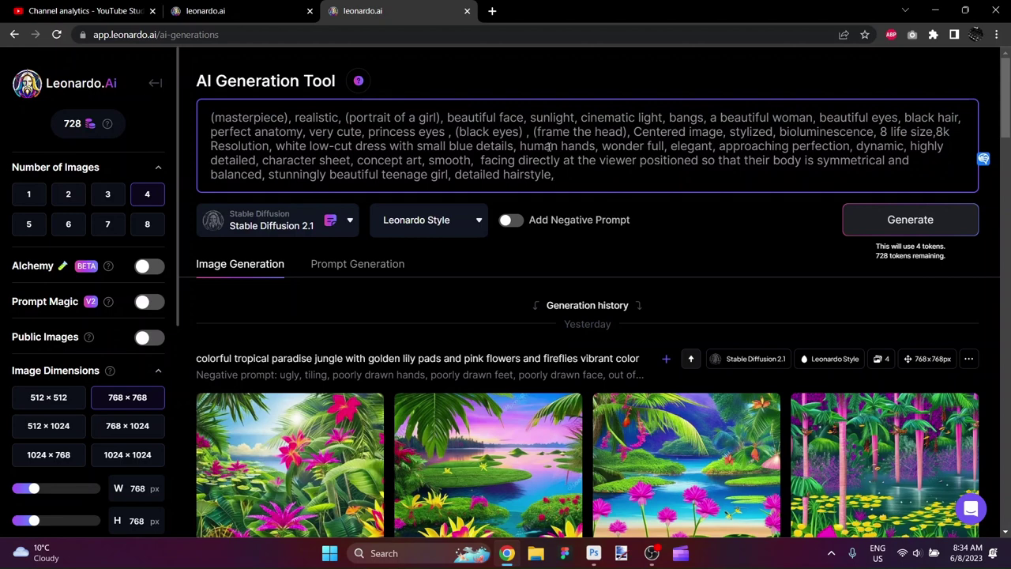
key(BackSpace)
click(528, 223)
click(512, 338)
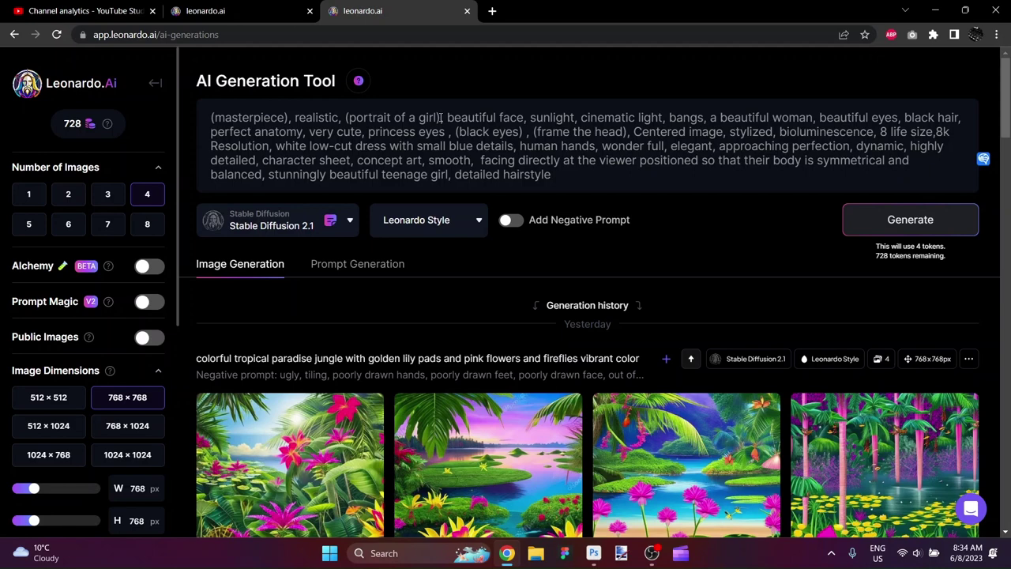
Step: Change 'girl' to 'handsome man' and 'beautiful face' to 'handsome face', and delete 'bangs, a beautiful woman'
drag(441, 117, 419, 119)
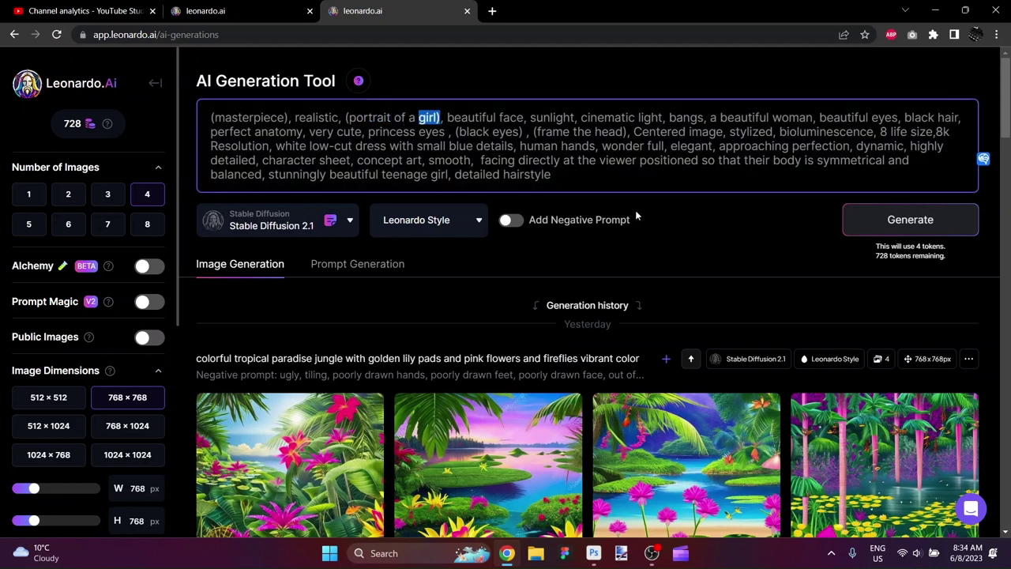
text(handsome man)
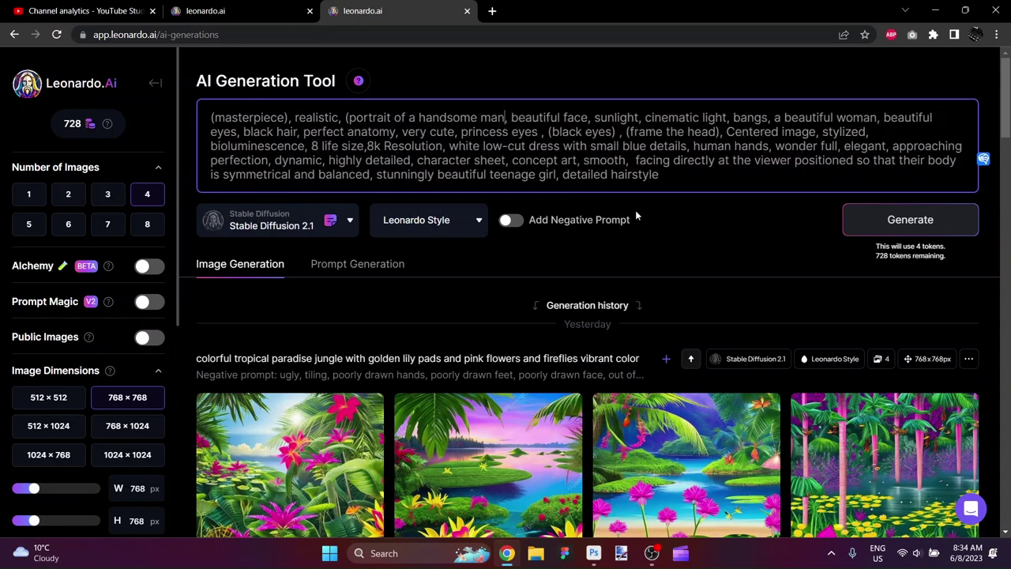
text())
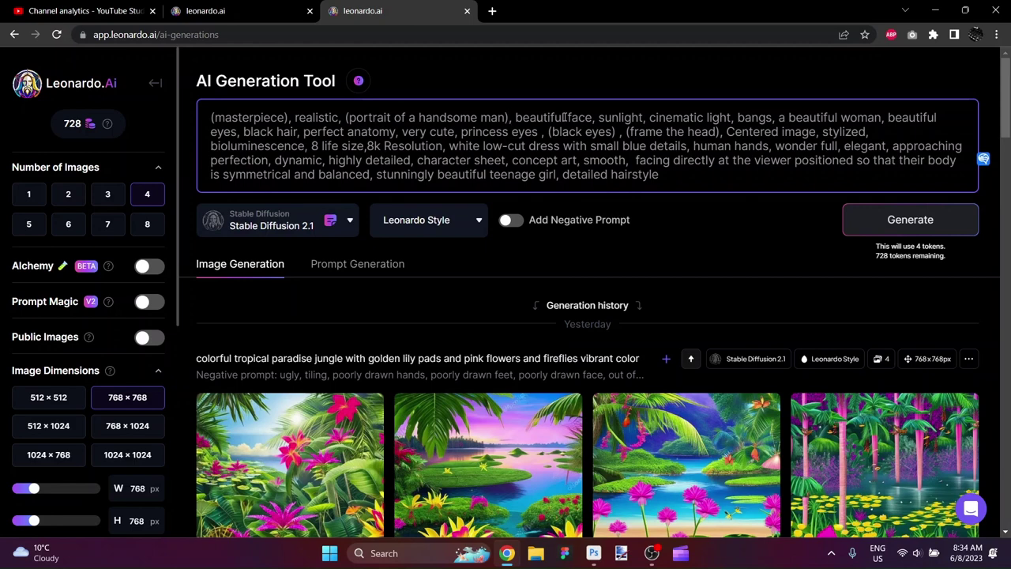
drag(564, 117, 515, 118)
text(handsome)
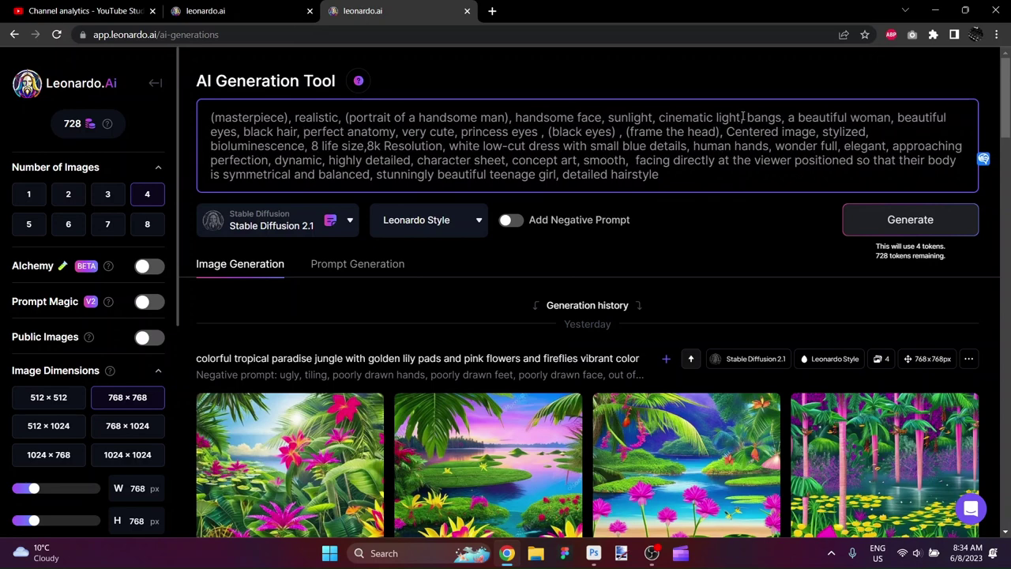
drag(746, 118, 899, 118)
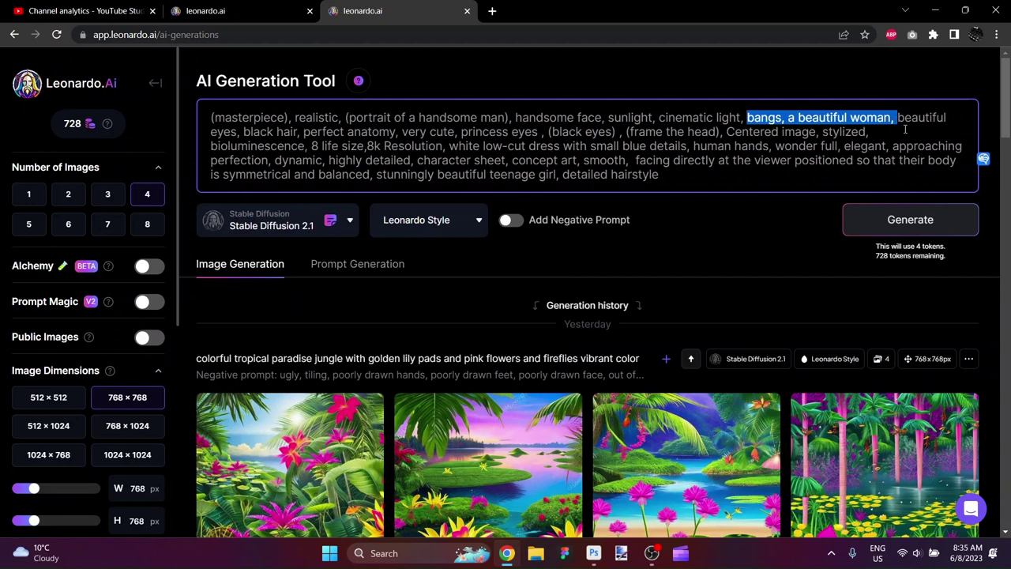
key(BackSpace)
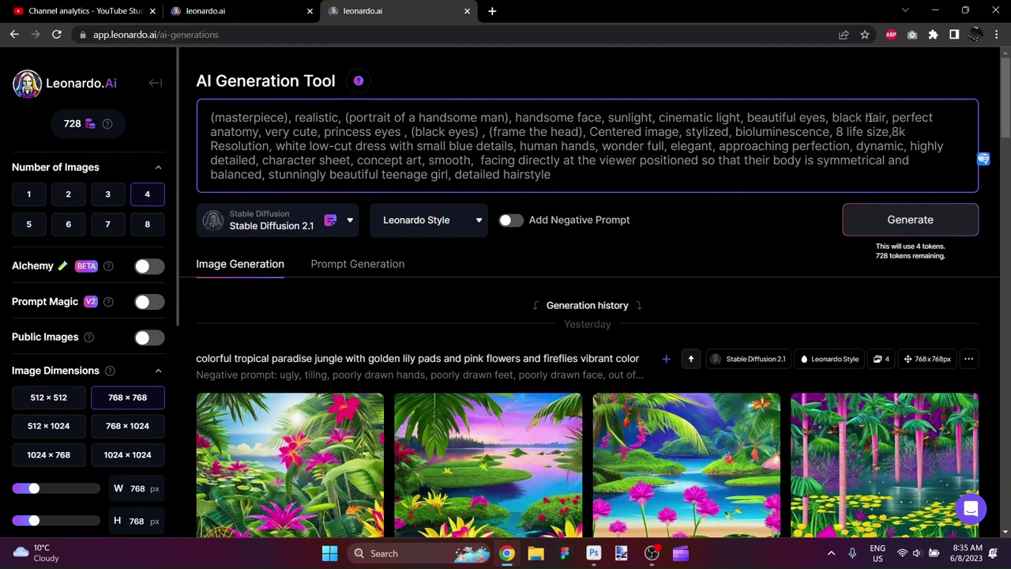
Step: Make the hair brown, replace 'cute' with 'suave', remove 'princess eyes', and make the eyes topaz
drag(866, 118, 832, 118)
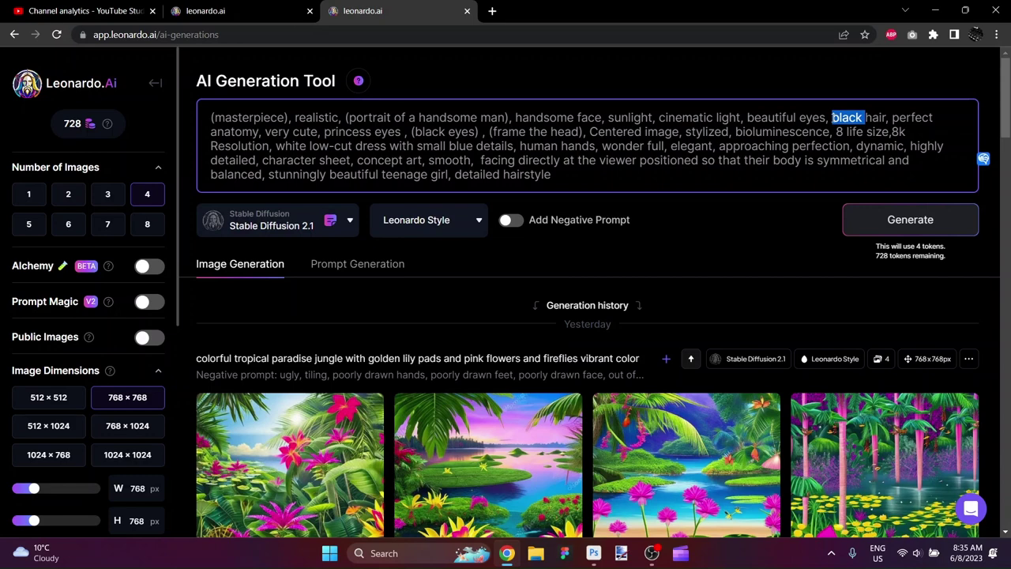
text(brown)
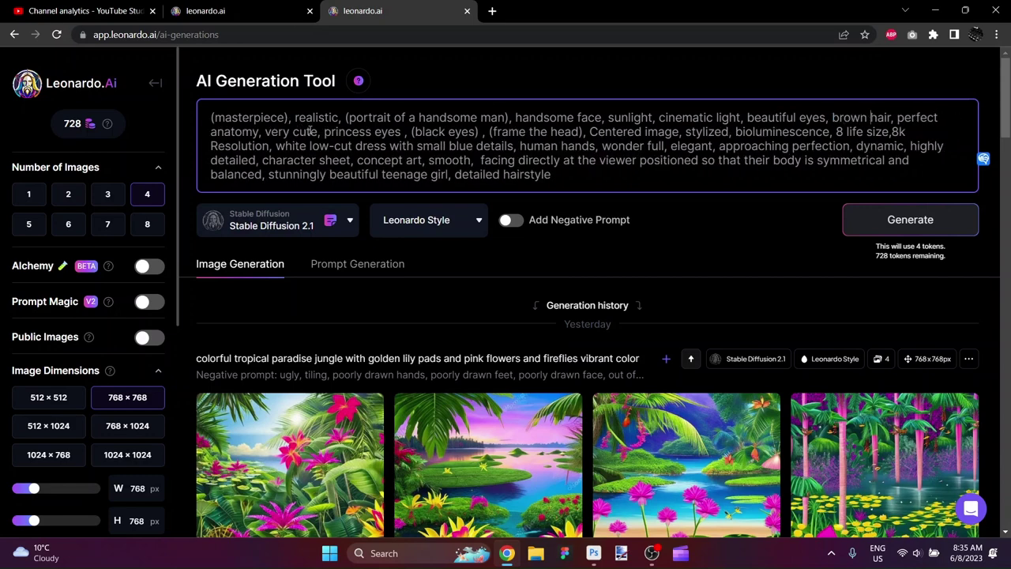
drag(319, 132, 293, 132)
text(suave)
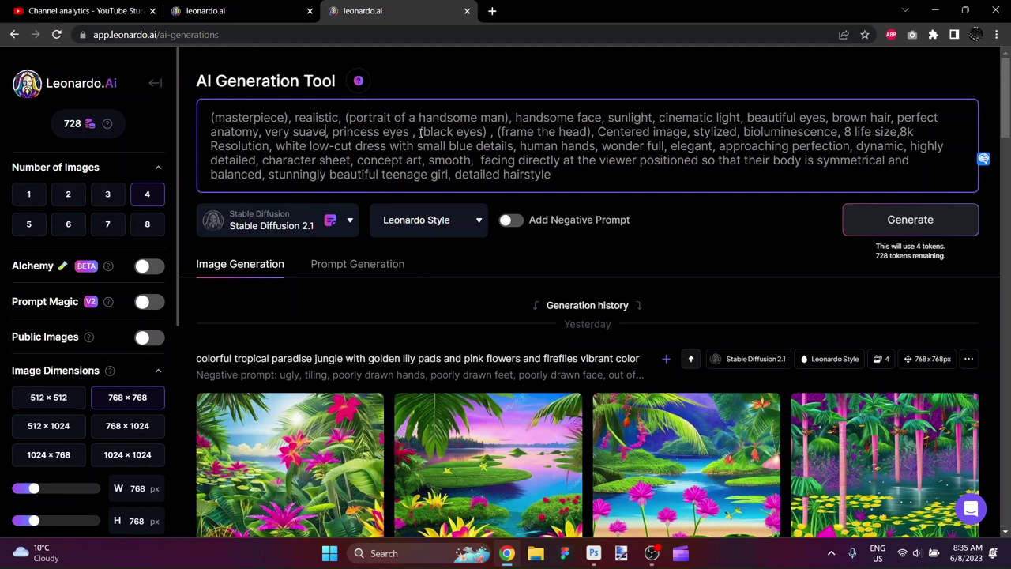
drag(419, 132, 339, 132)
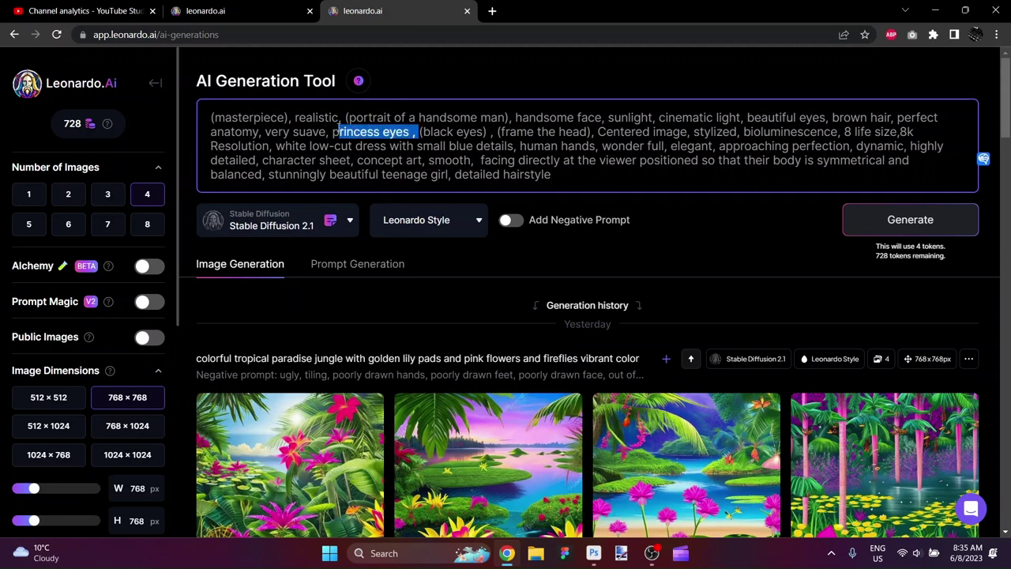
key(BackSpace)
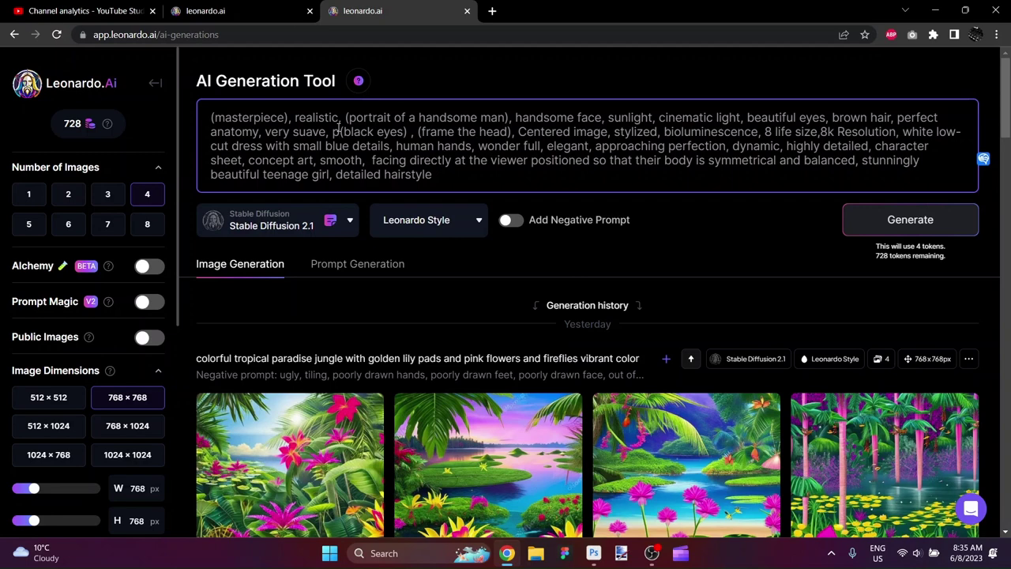
key(BackSpace)
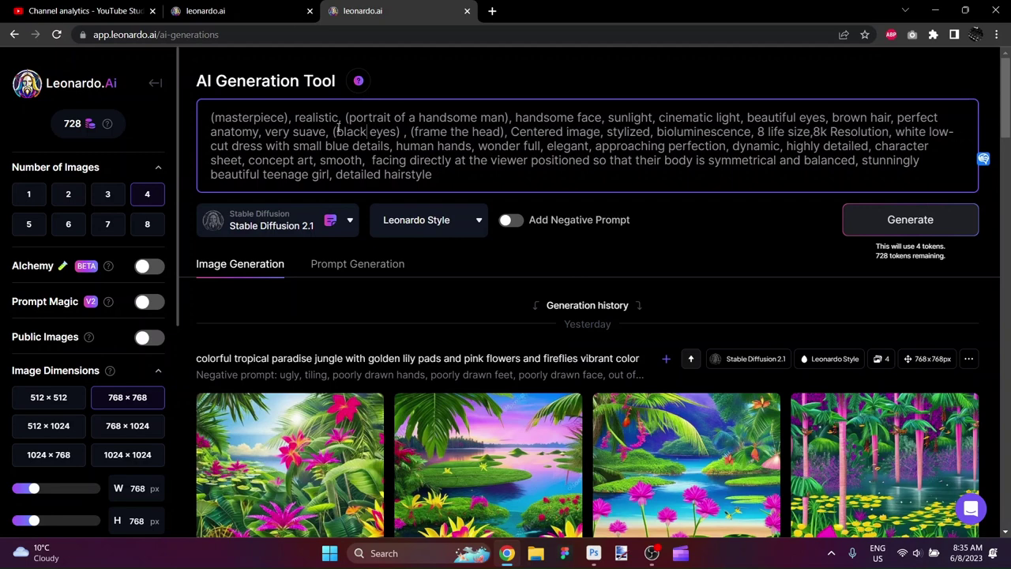
key(BackSpace)
key(BackSpace)
key(BackSpace)
key(BackSpace)
key(BackSpace)
key(BackSpace)
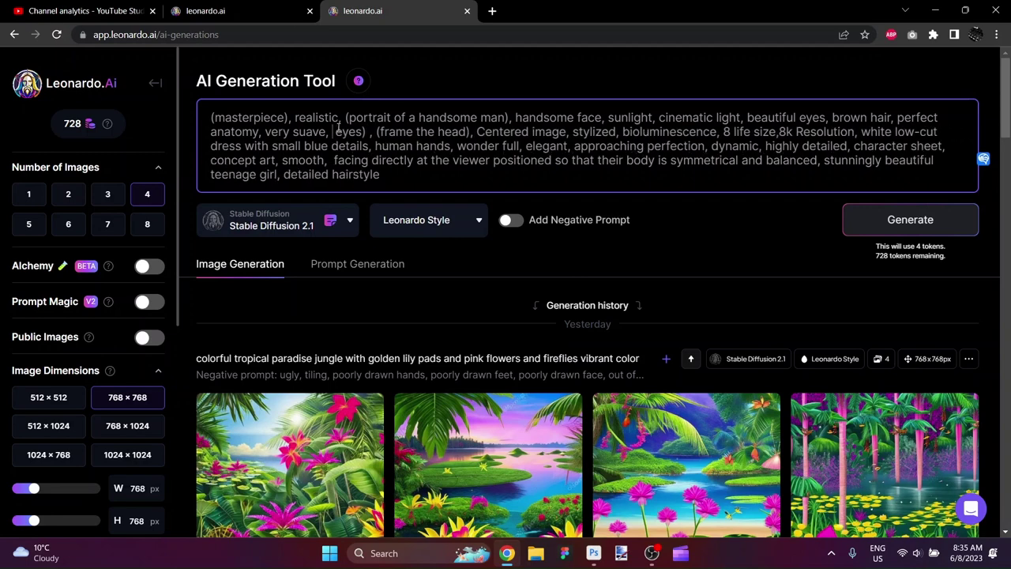
text((topaz)
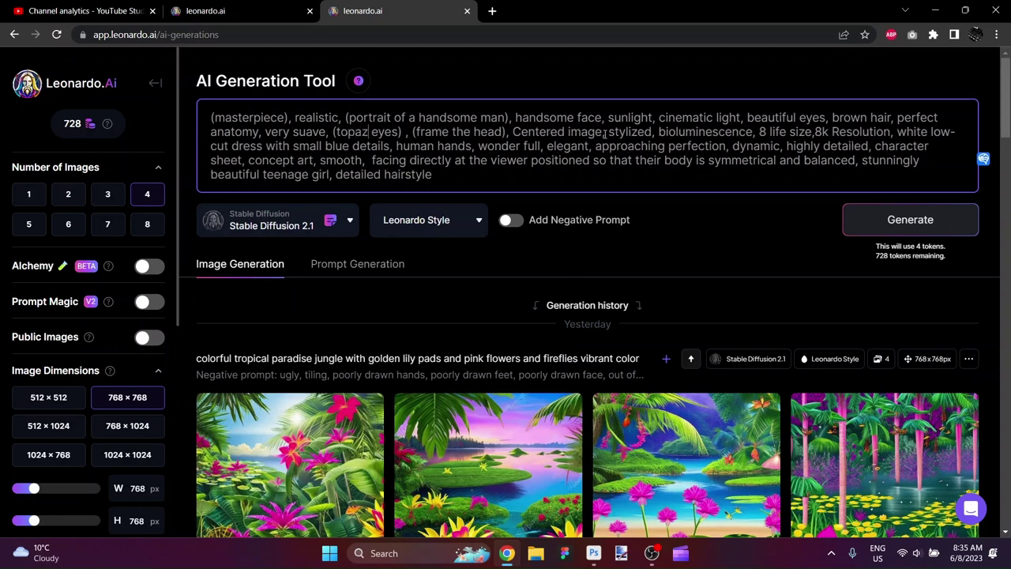
Step: Fix the spacing around '8k Resolution' and replace 'white low-cut dress with' with 'tan suit with'
drag(658, 132, 758, 134)
click(758, 146)
key(BackSpace)
key(BackSpace)
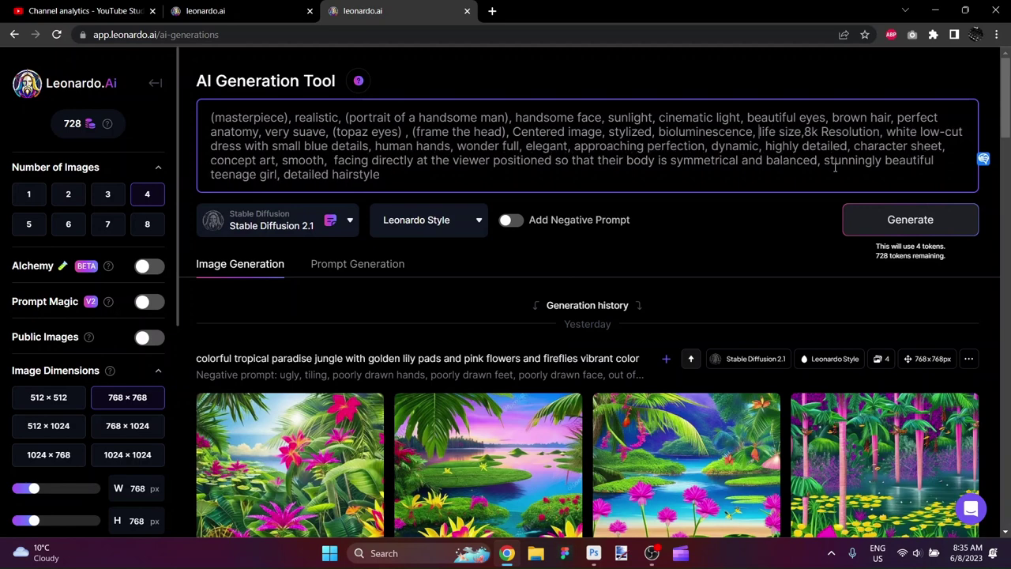
click(803, 131)
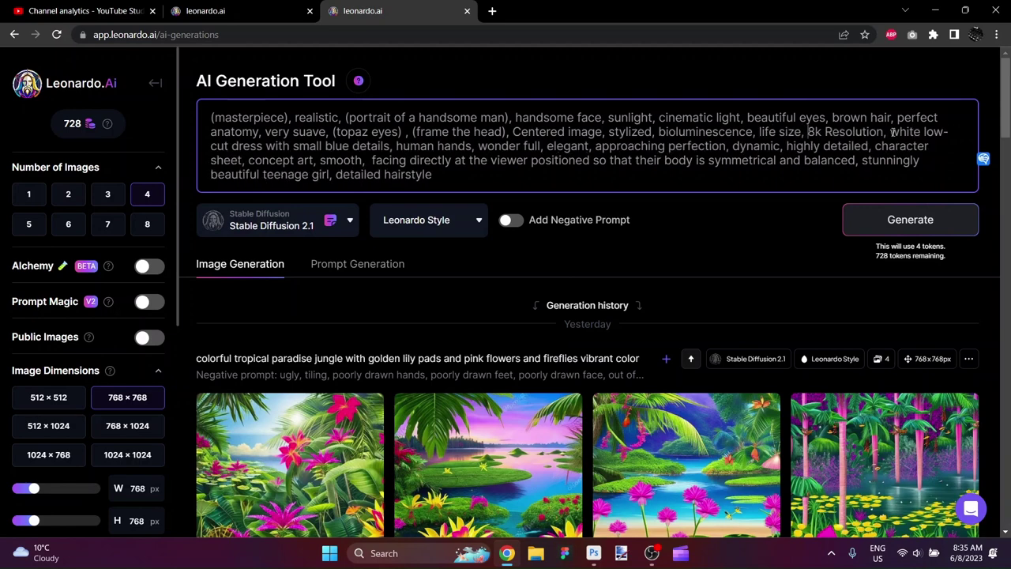
drag(891, 132, 290, 146)
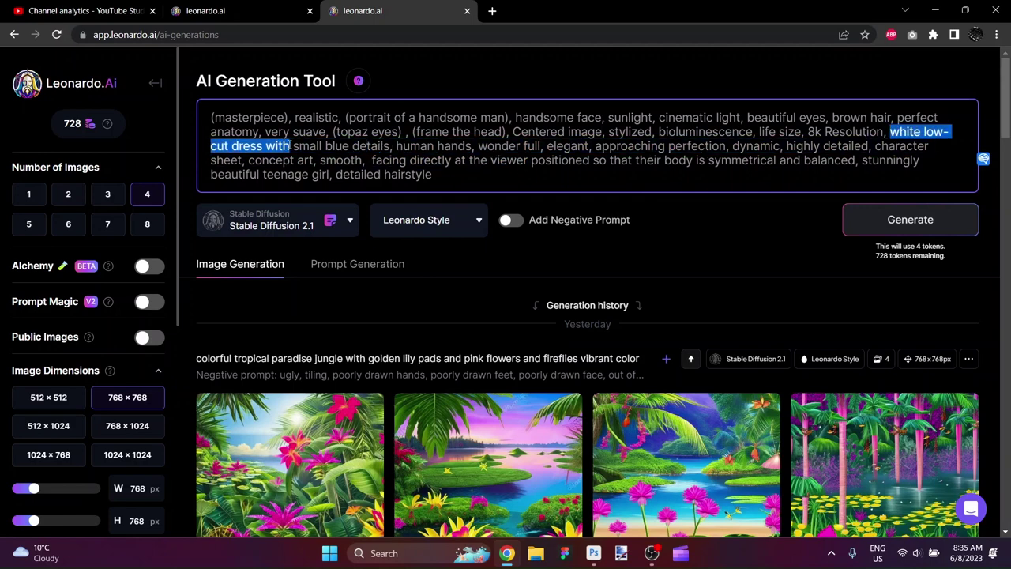
text(tan suit)
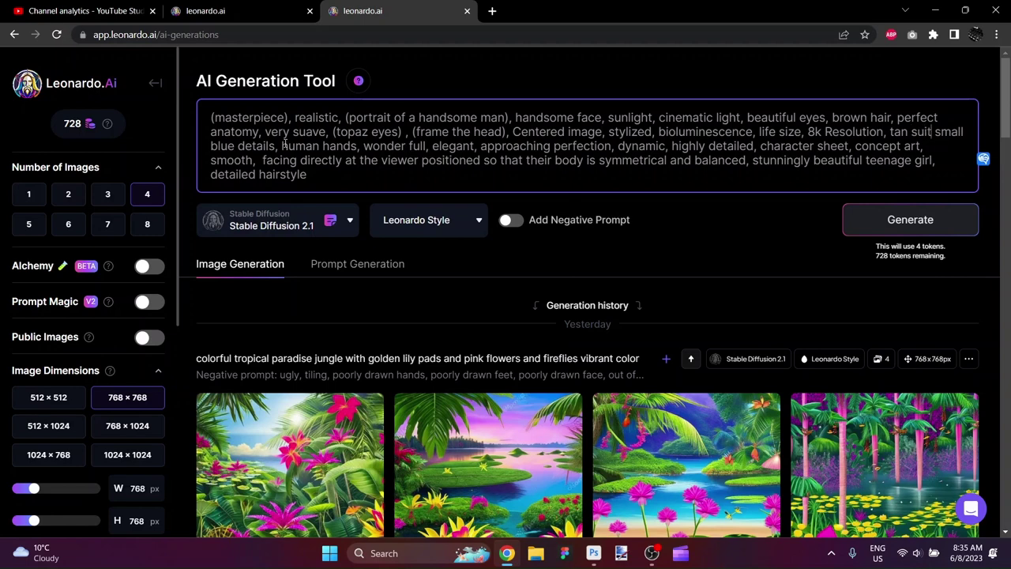
text( with)
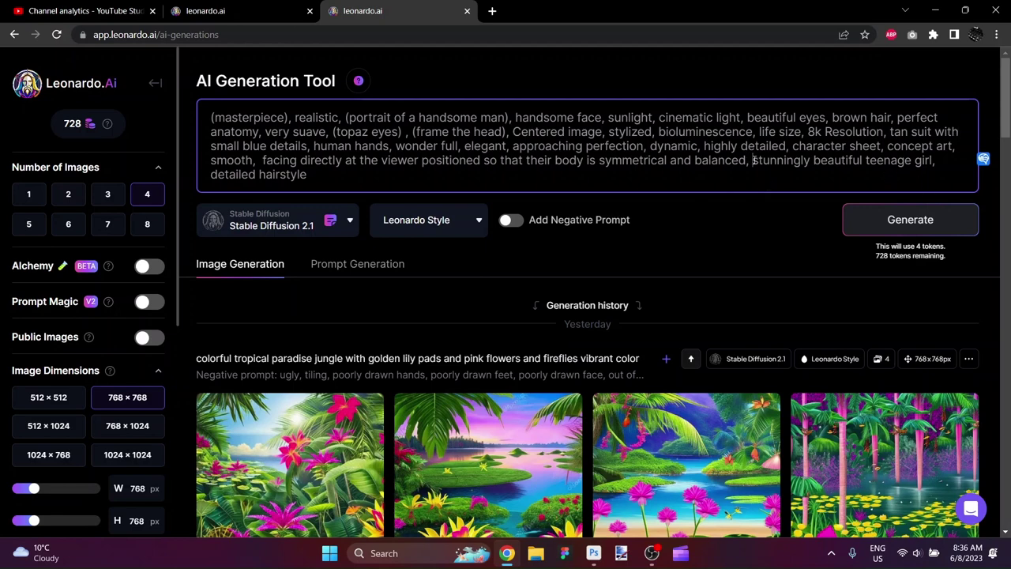
Step: Replace the teenage-girl phrase with 'incredibly handsome 28 year old man' and insert '28 yo' before 'handsome'
drag(753, 161, 934, 161)
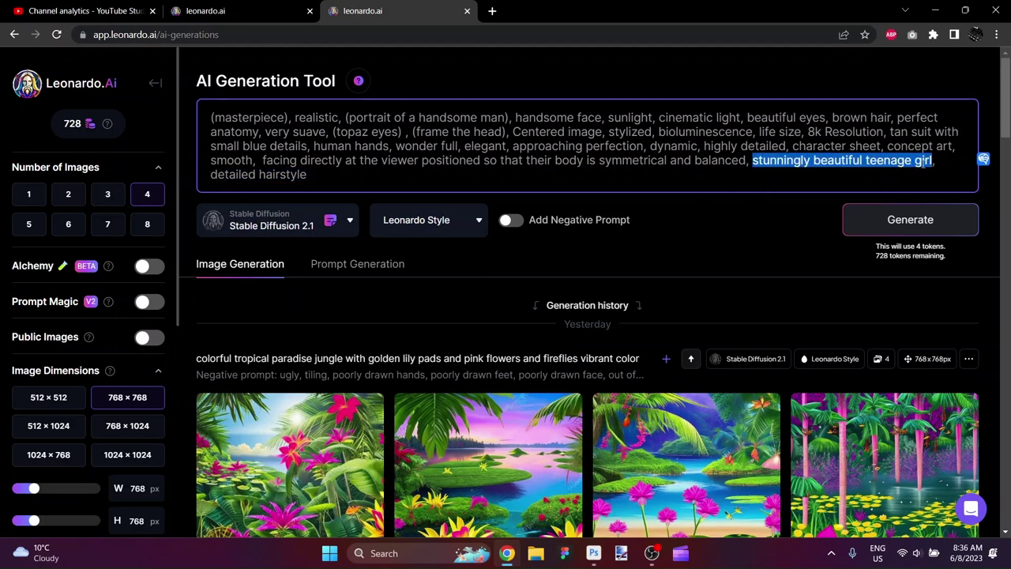
text(incredible, detailed hairsty)
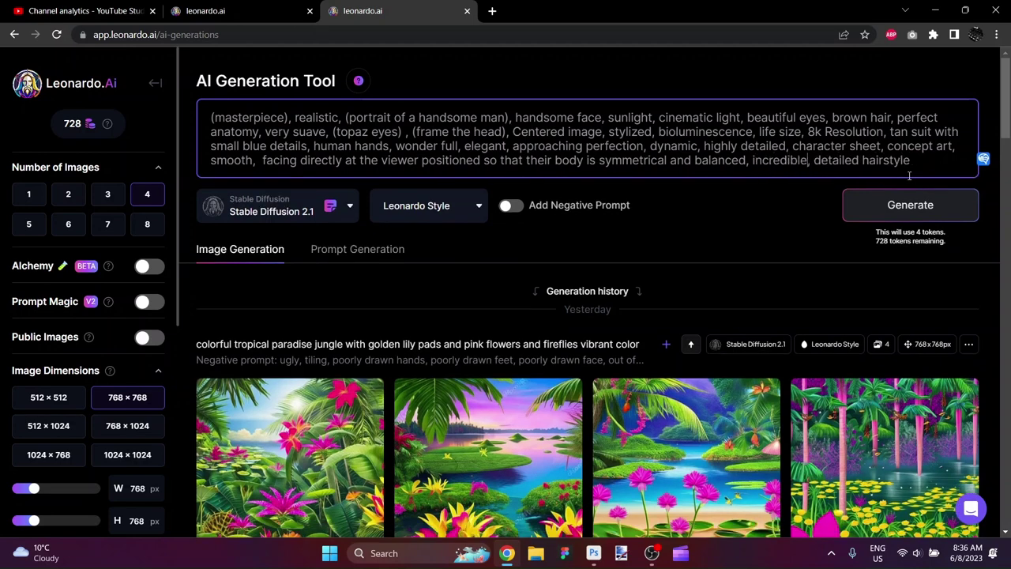
key(BackSpace)
text(y handsome )
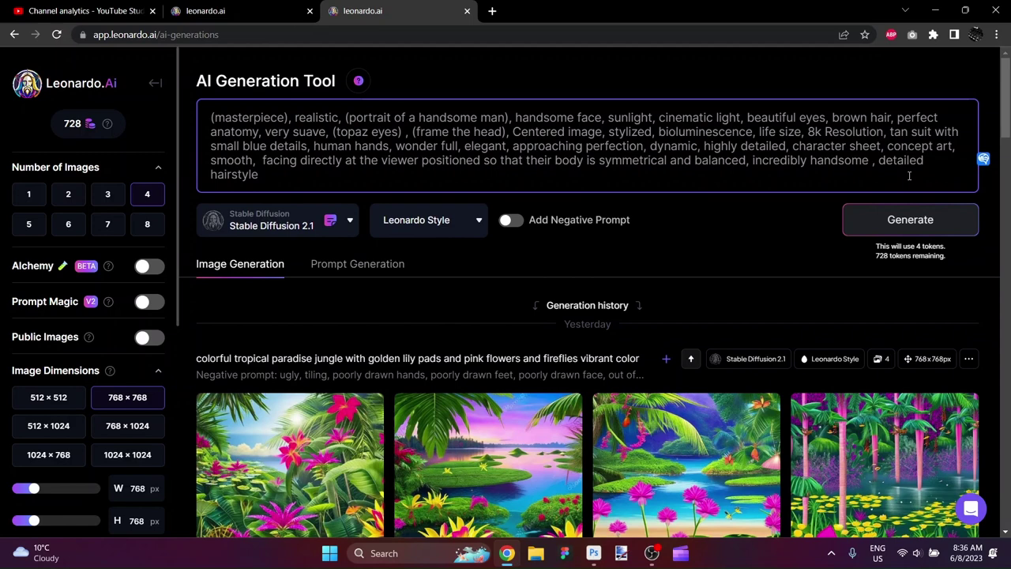
text(29)
key(BackSpace)
text(8 year)
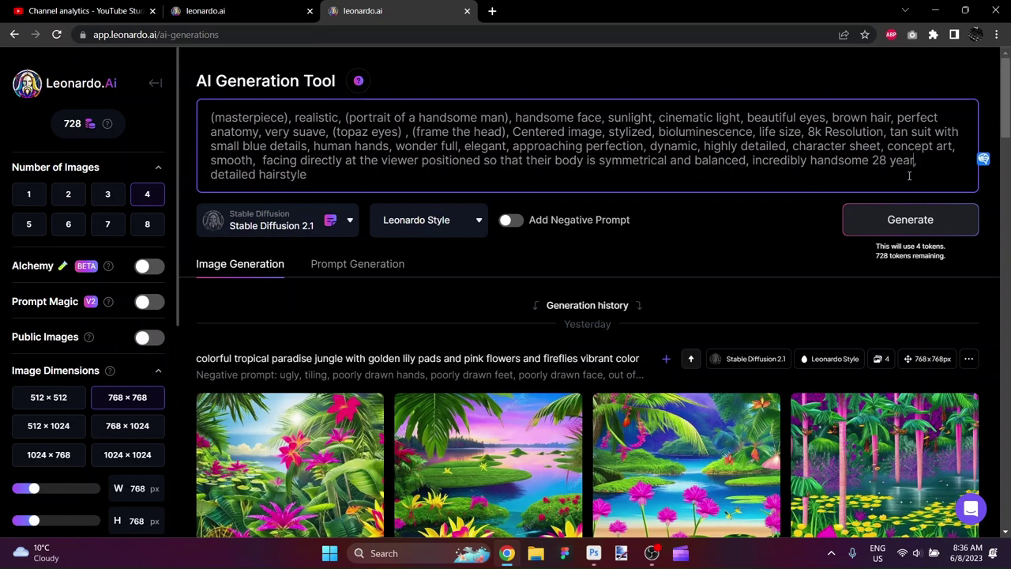
text( old man)
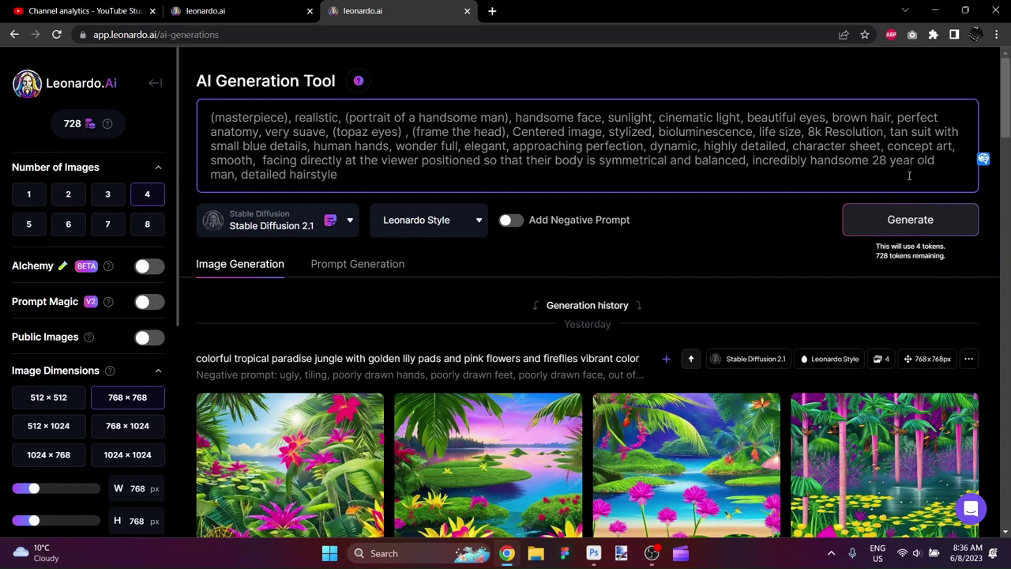
click(419, 117)
text(28 yo)
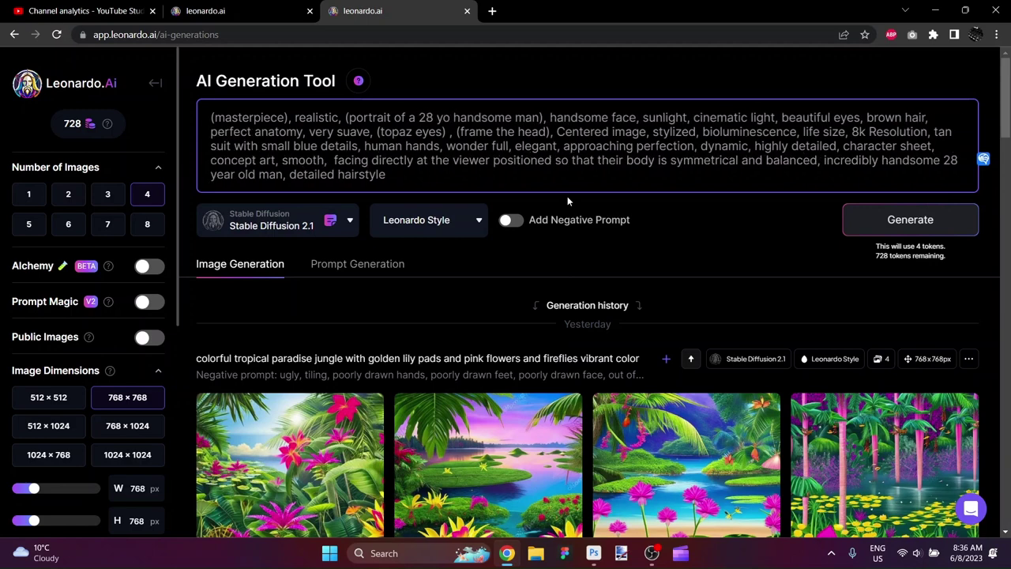
Step: Enable the negative prompt and check the reference image's generation settings in the other tab
click(509, 221)
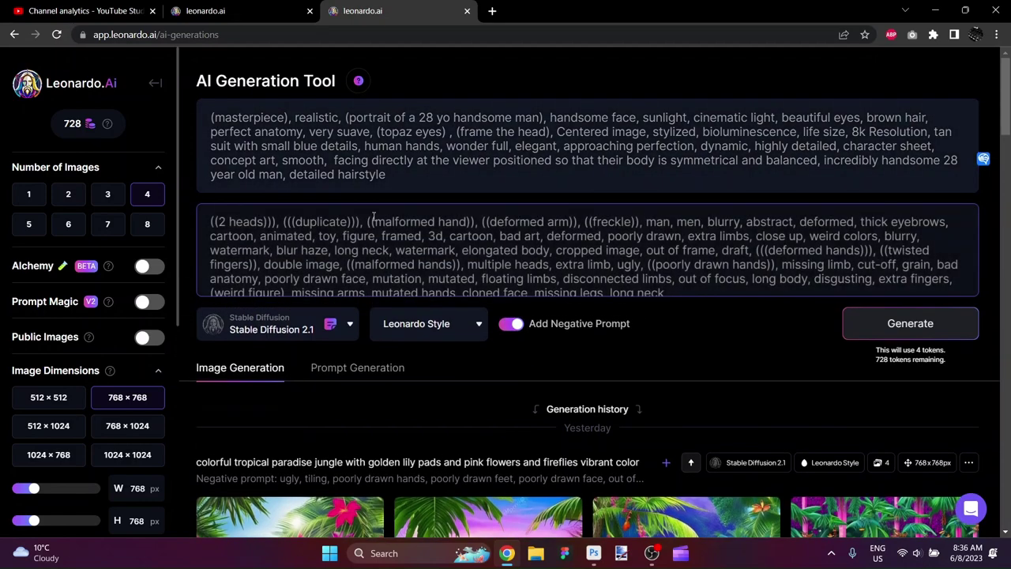
click(253, 18)
scroll(621, 295, down, 4)
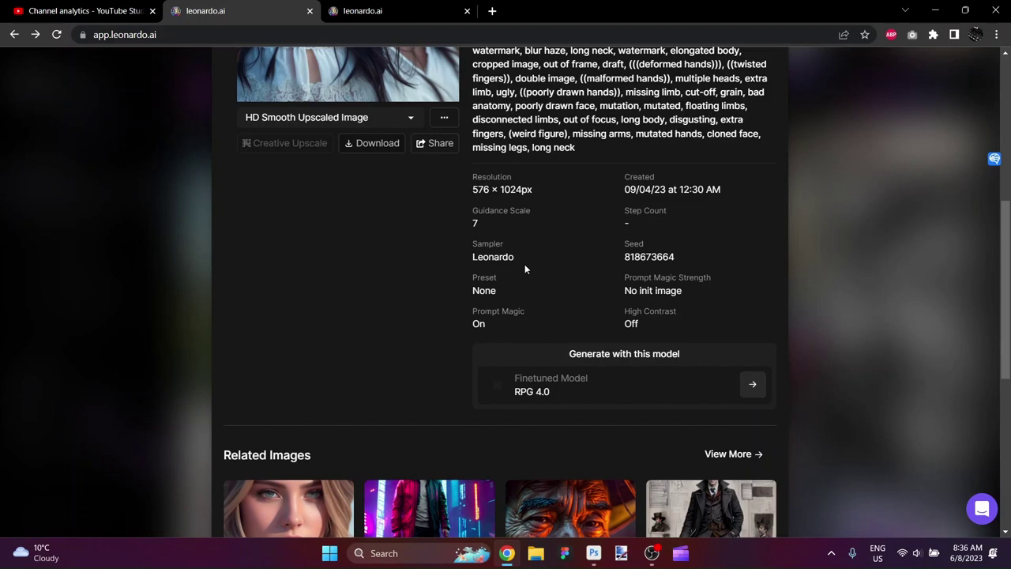
Step: Select the RPG 4.0 model, turn Prompt Magic on and High Contrast off, and apply Leonardo Style
click(370, 10)
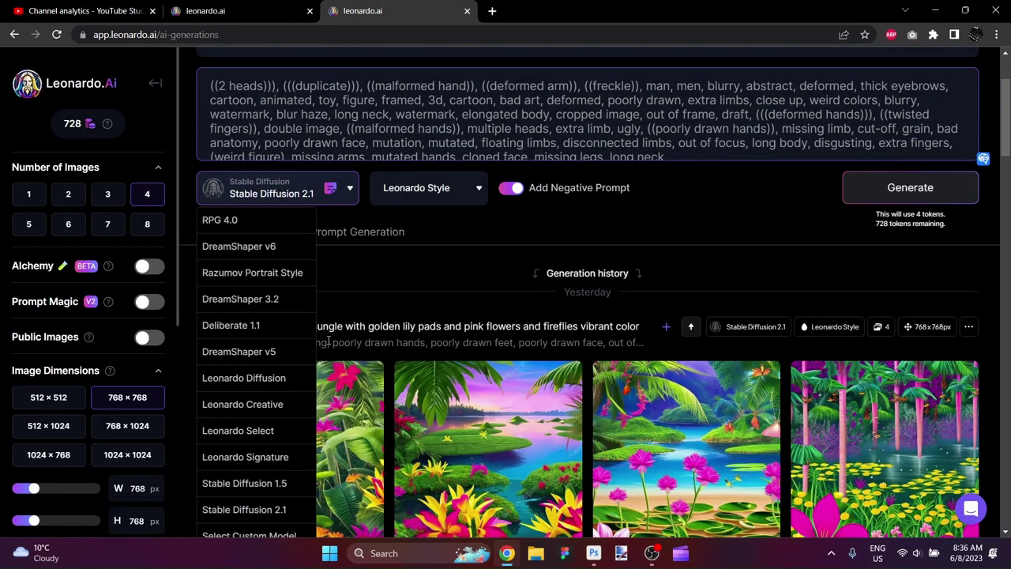
click(282, 224)
scroll(479, 264, up, 2)
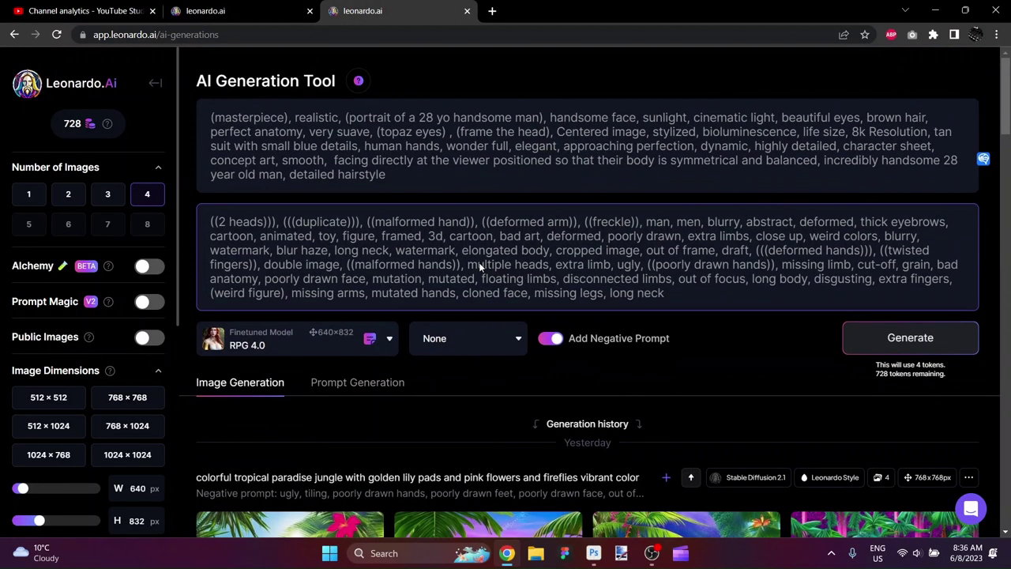
click(145, 304)
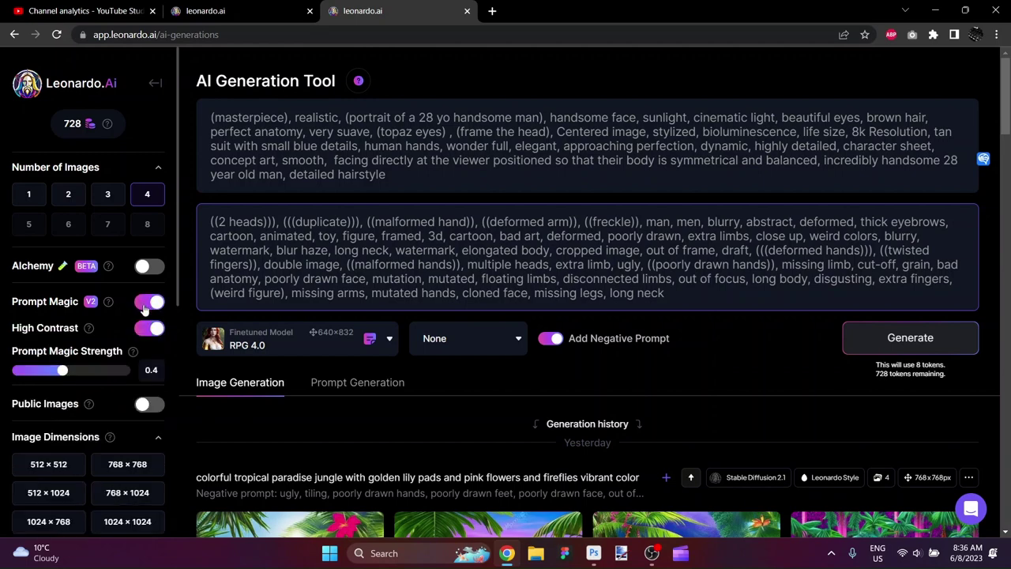
click(146, 329)
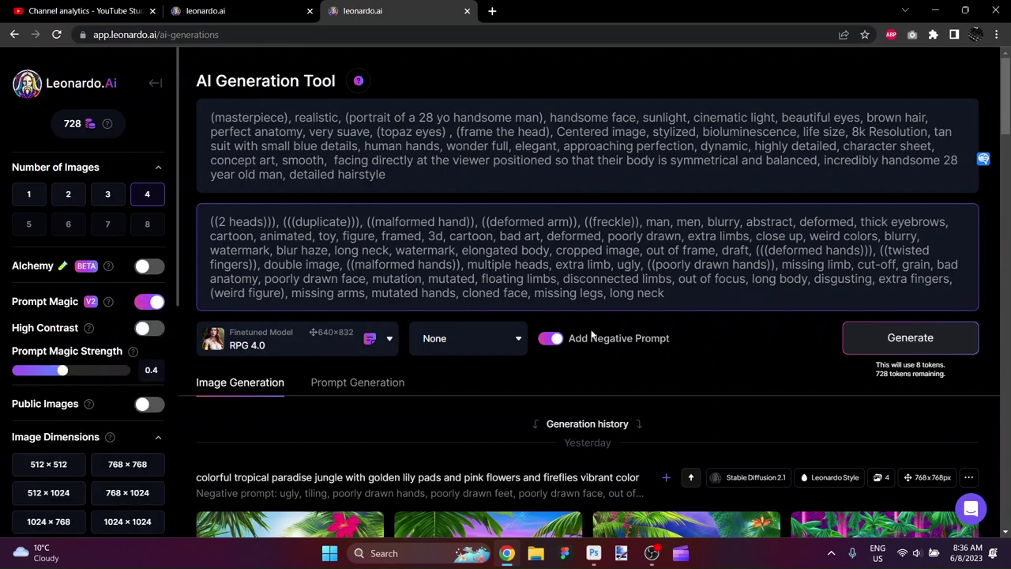
click(444, 340)
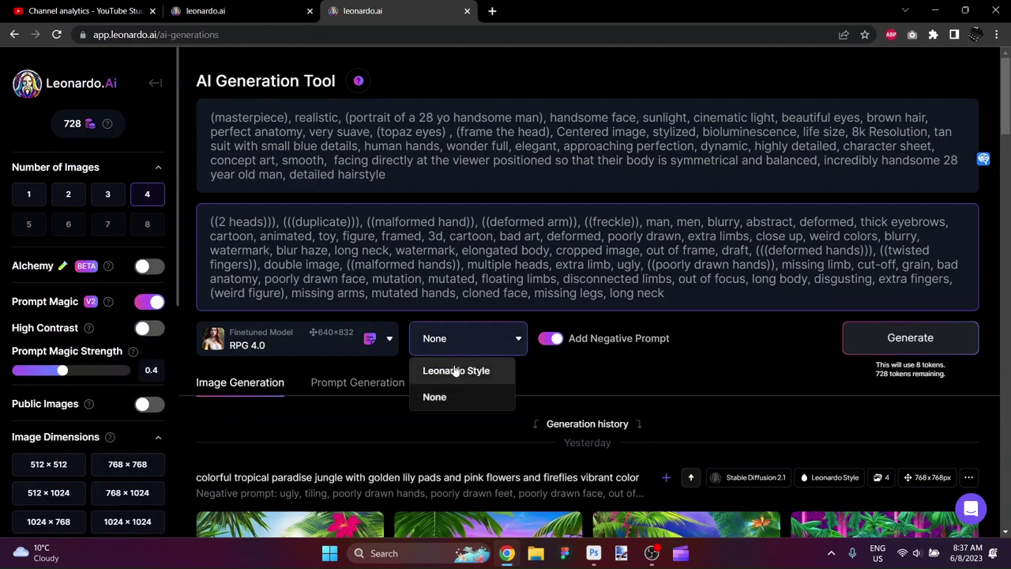
click(456, 370)
scroll(308, 356, down, 2)
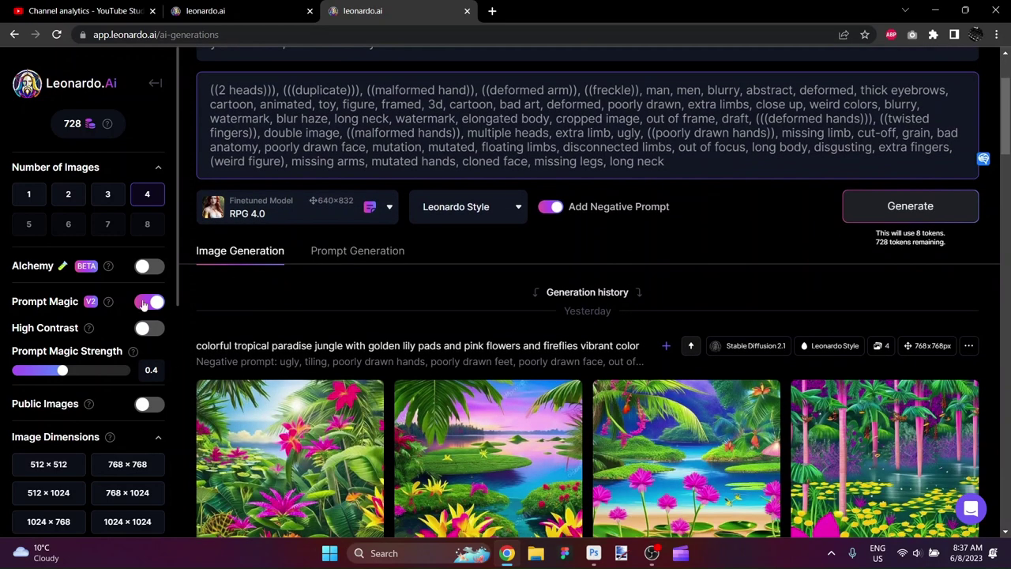
scroll(143, 304, down, 2)
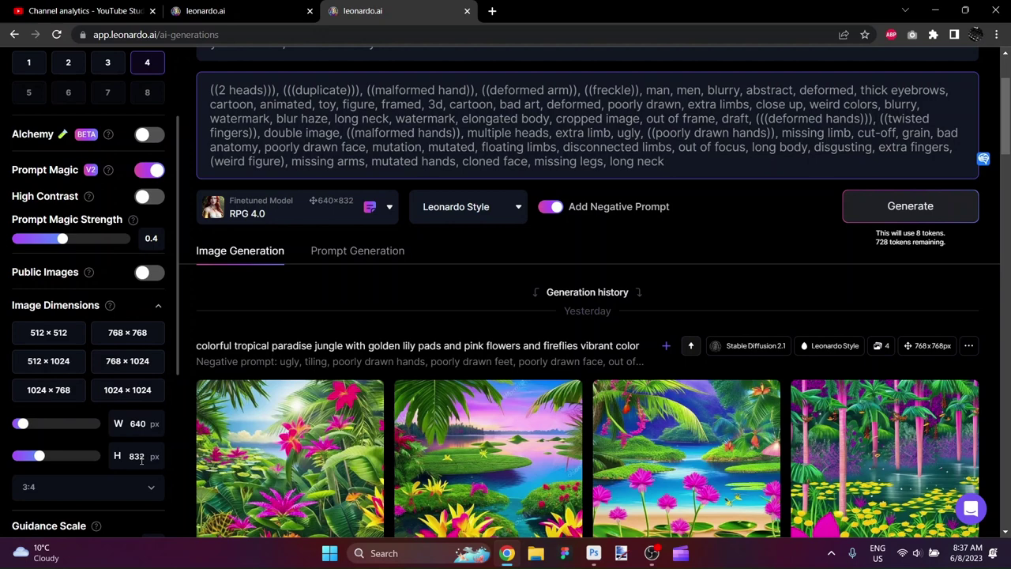
scroll(300, 310, up, 2)
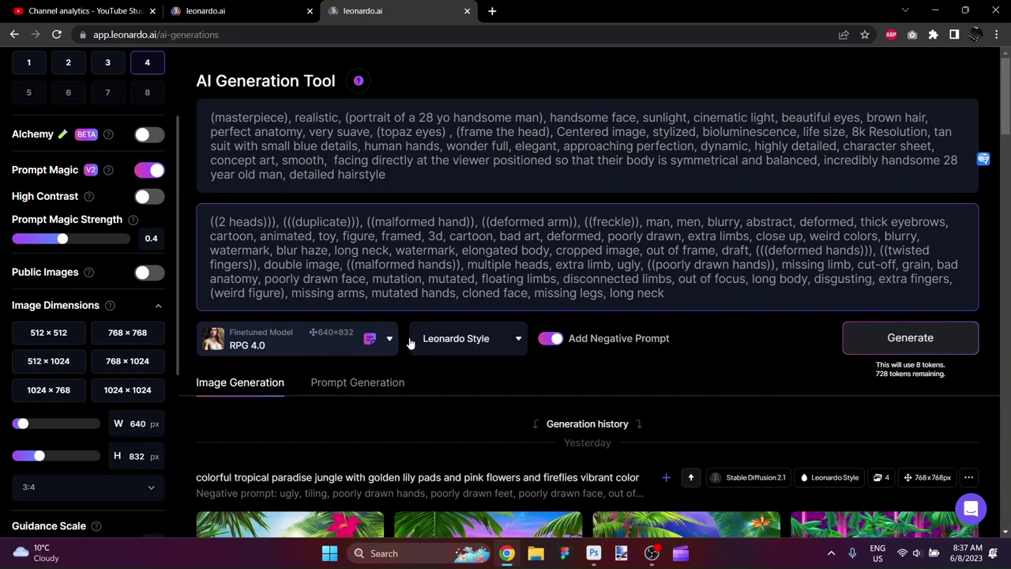
Step: Generate four RPG 4.0 portraits, then generate another batch with Deliberate 1.1 and Leonardo Style
click(867, 341)
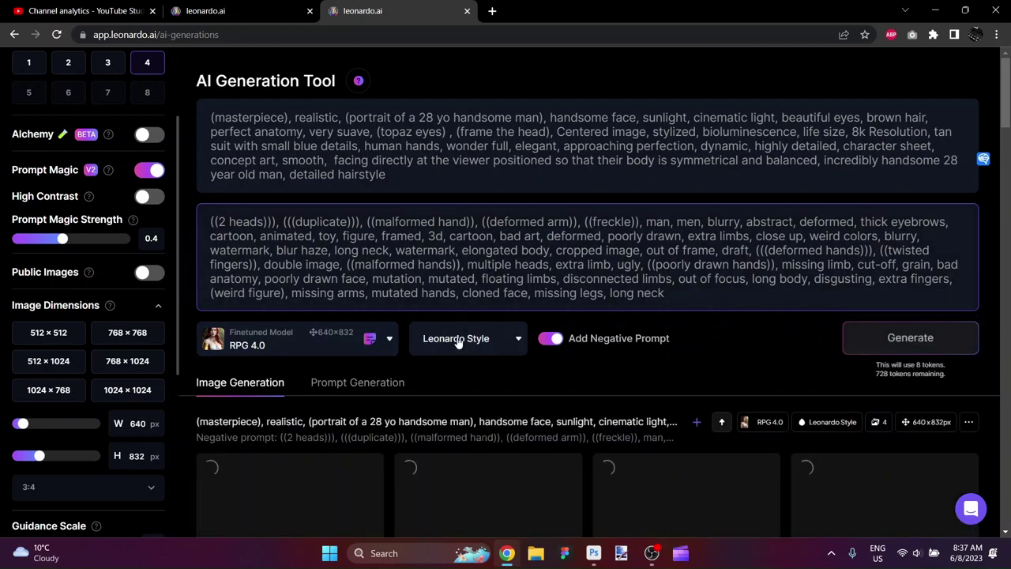
click(350, 340)
click(230, 324)
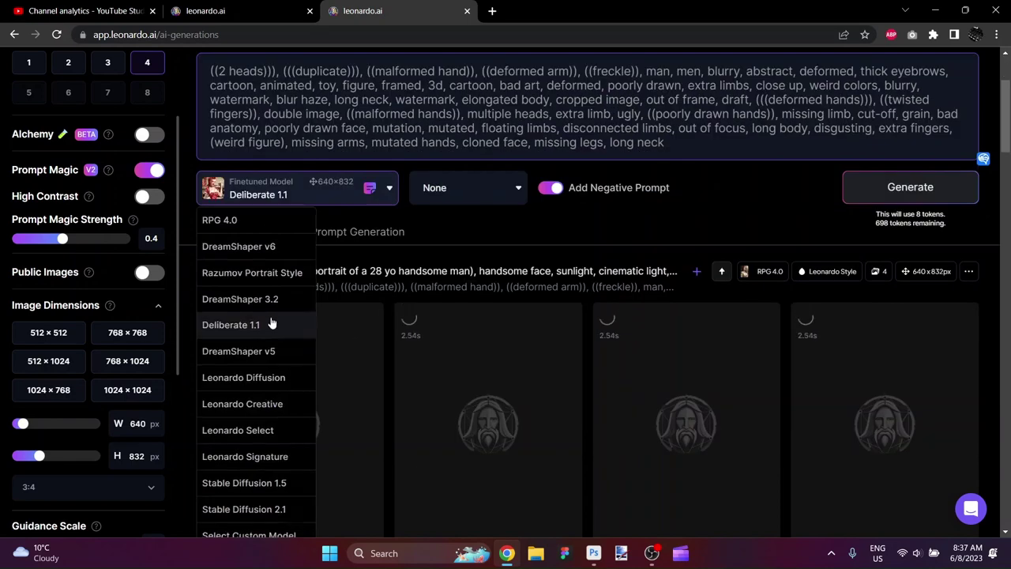
click(465, 189)
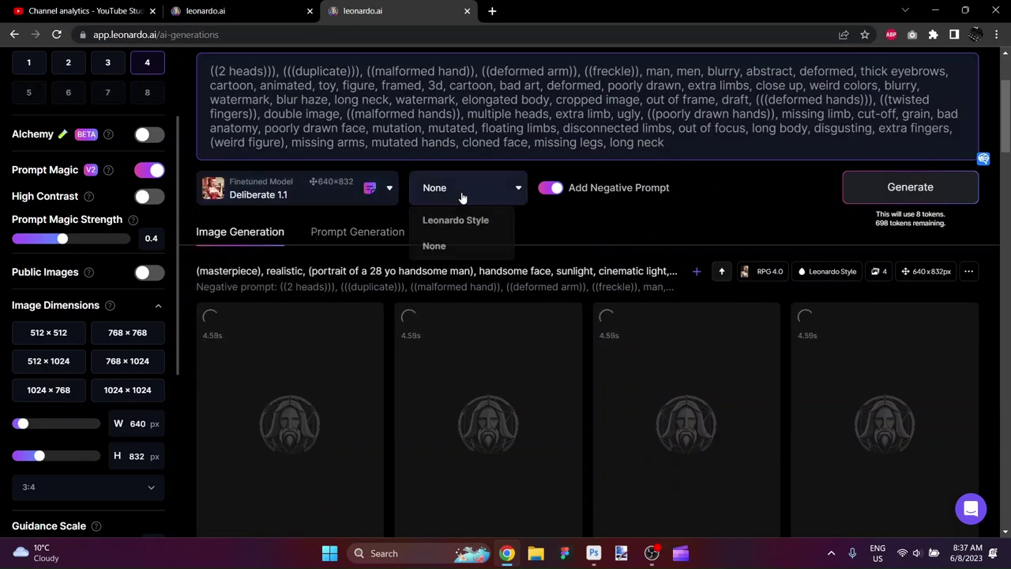
click(453, 218)
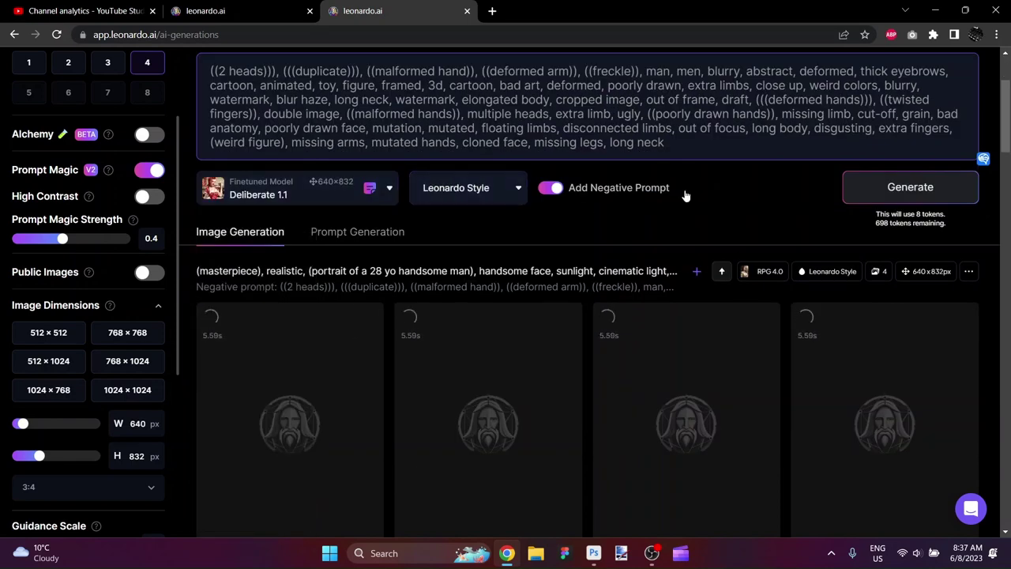
click(853, 195)
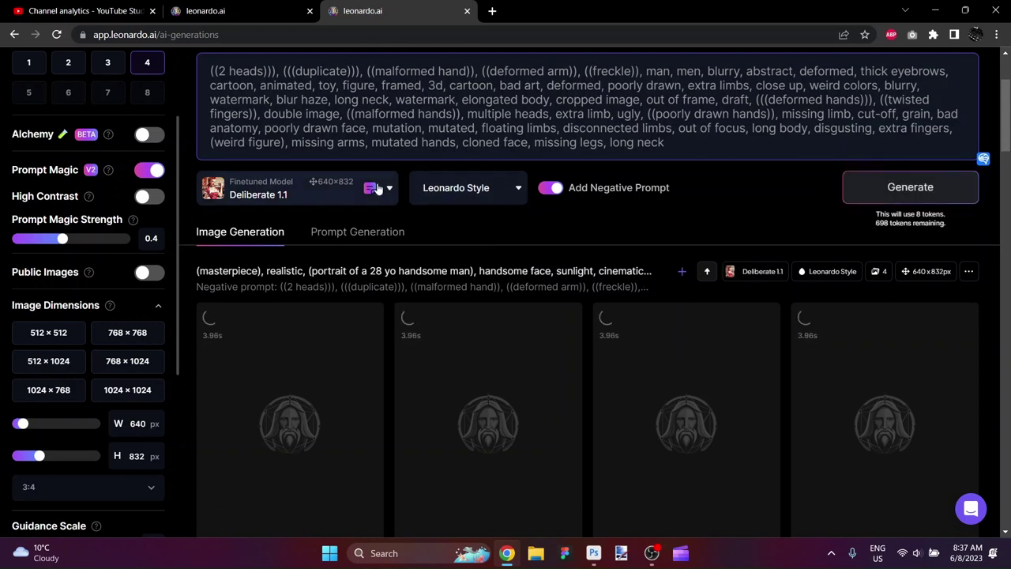
Step: Generate a third batch with the Leonardo Diffusion model and scroll down to the results
click(377, 188)
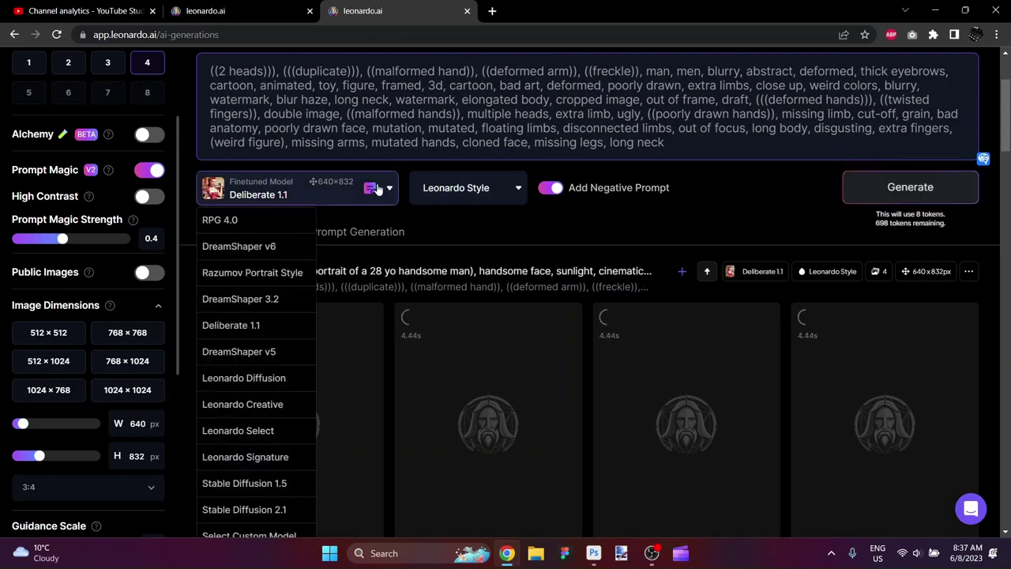
click(291, 377)
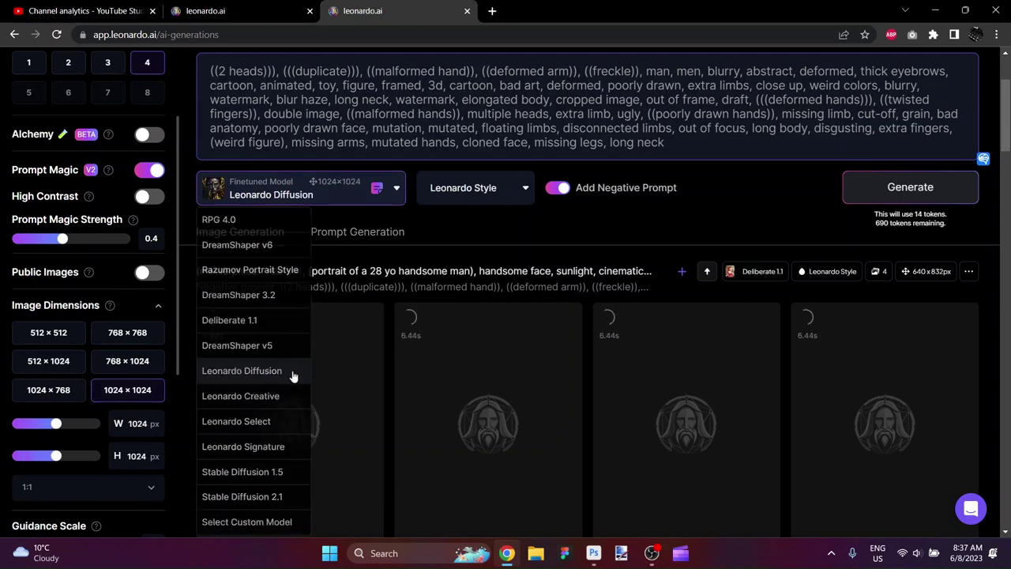
click(853, 195)
scroll(760, 197, down, 2)
scroll(760, 198, down, 2)
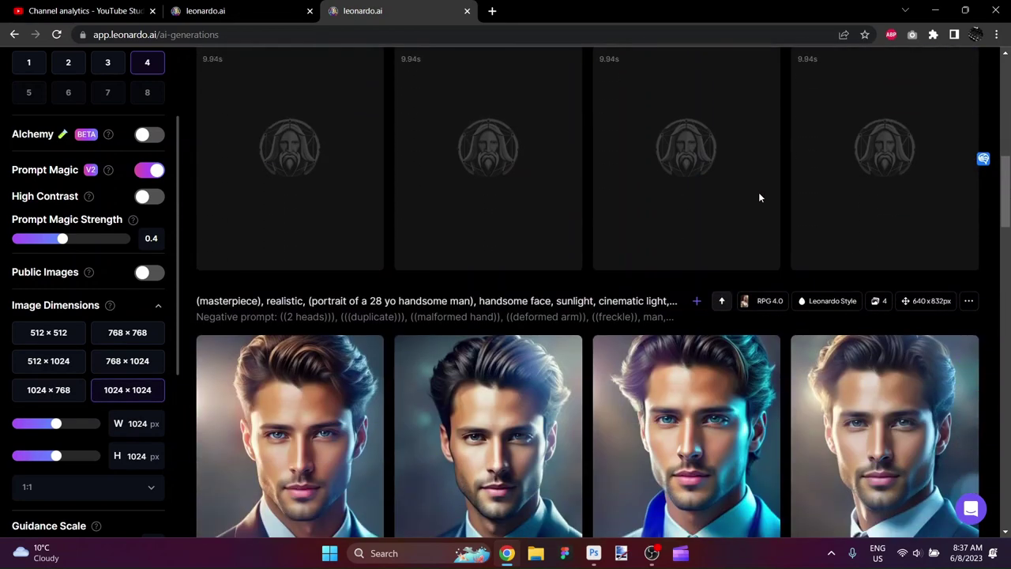
Step: View the four portraits of the first finished set one by one at full size
scroll(758, 197, down, 2)
click(338, 318)
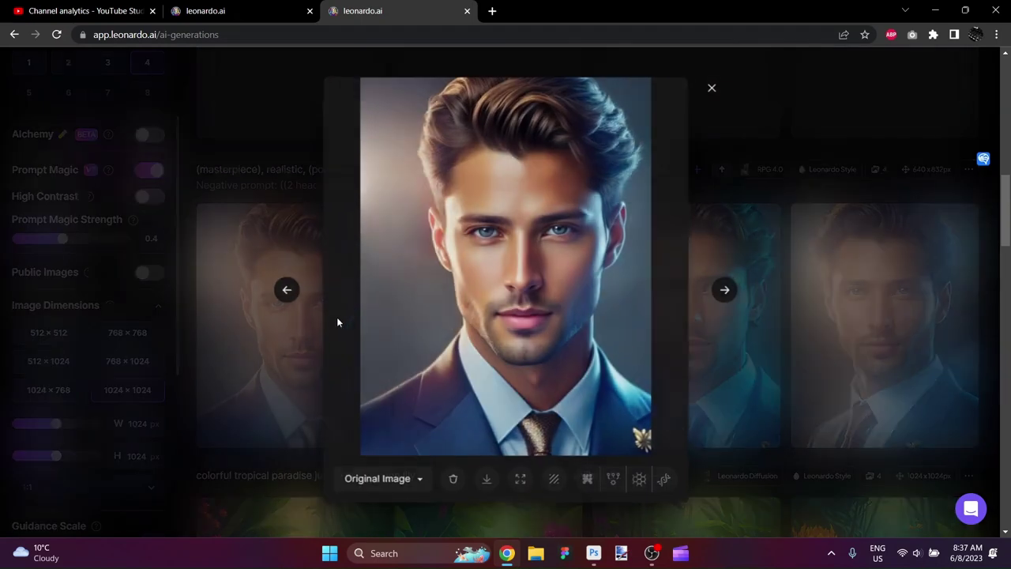
click(730, 291)
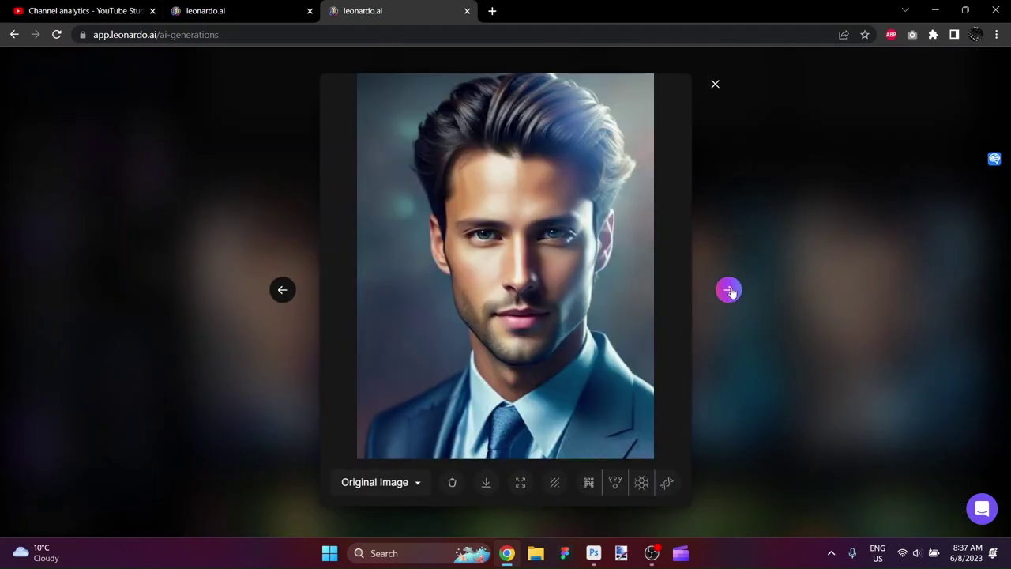
click(729, 290)
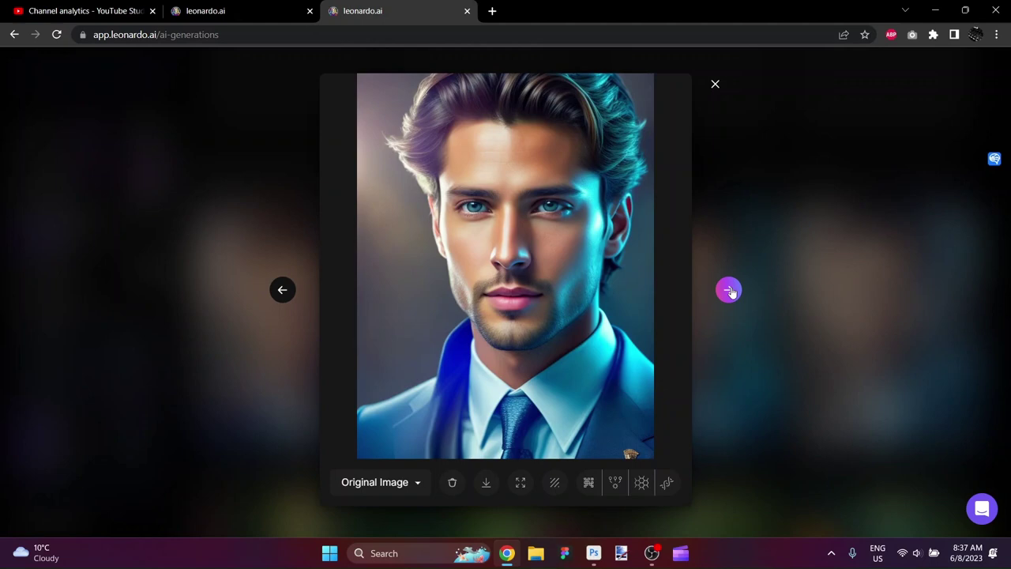
click(729, 291)
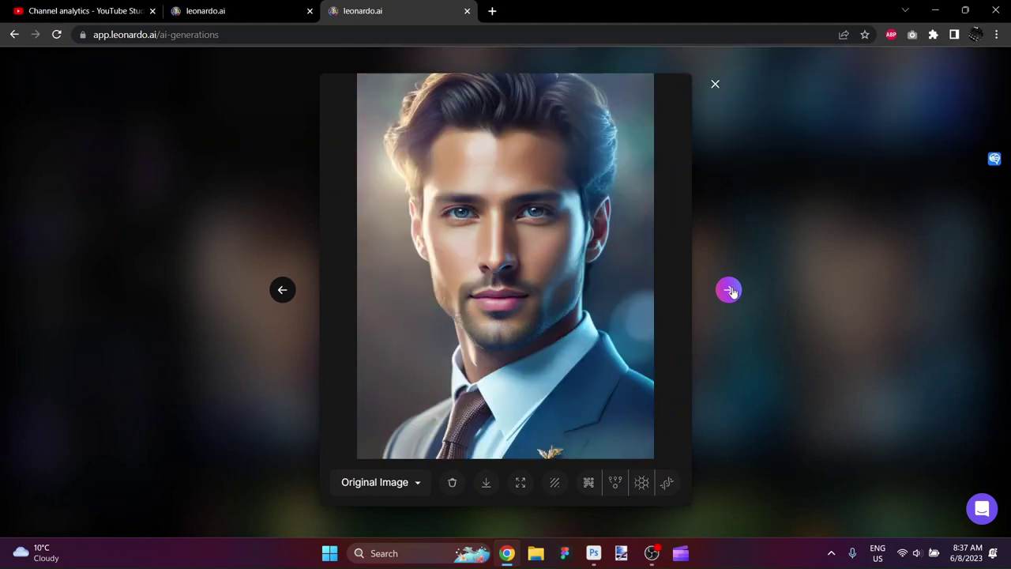
click(715, 85)
Step: View the four portraits of the next new set one by one in the lightbox
scroll(593, 113, up, 3)
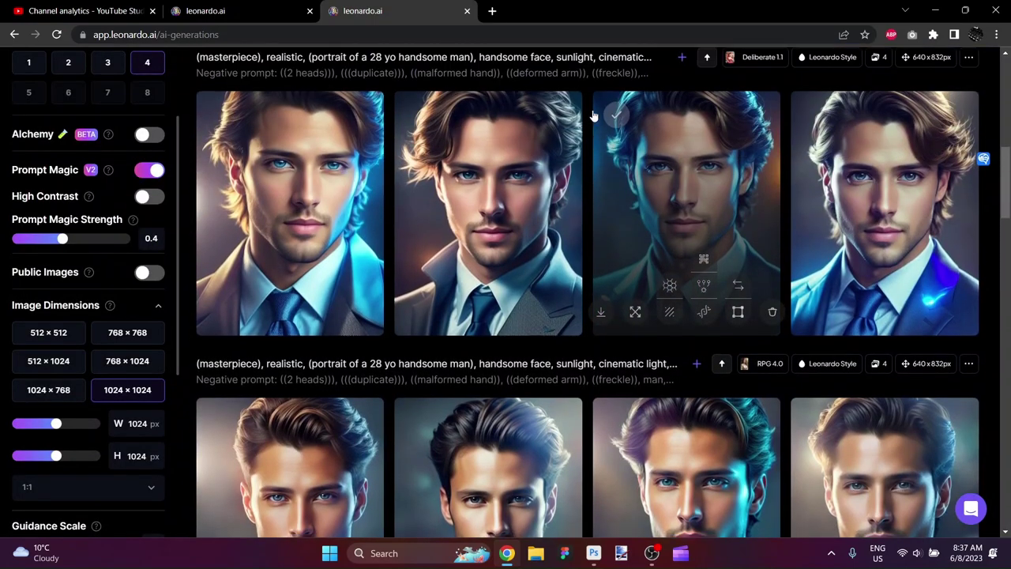
click(345, 185)
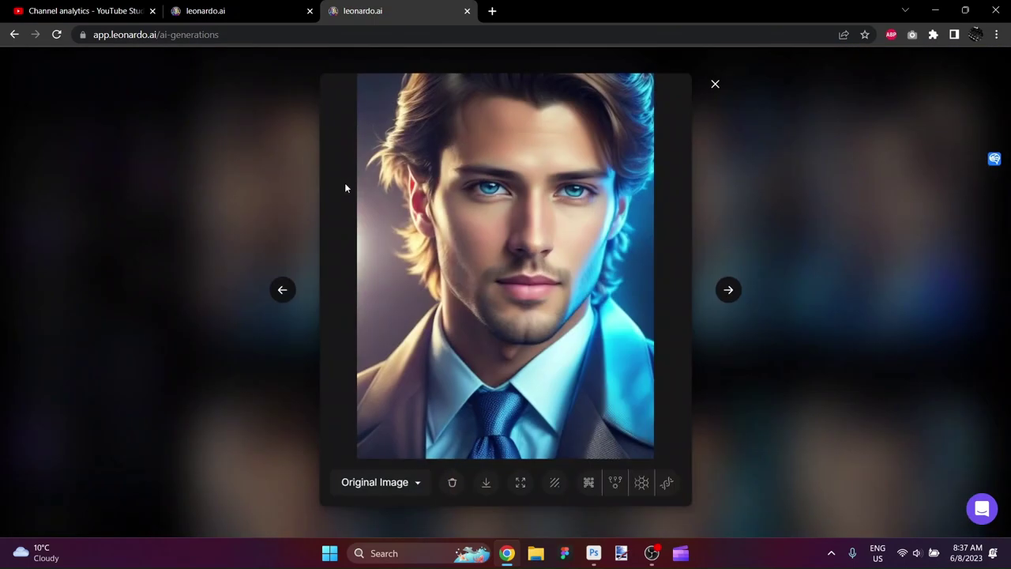
click(728, 291)
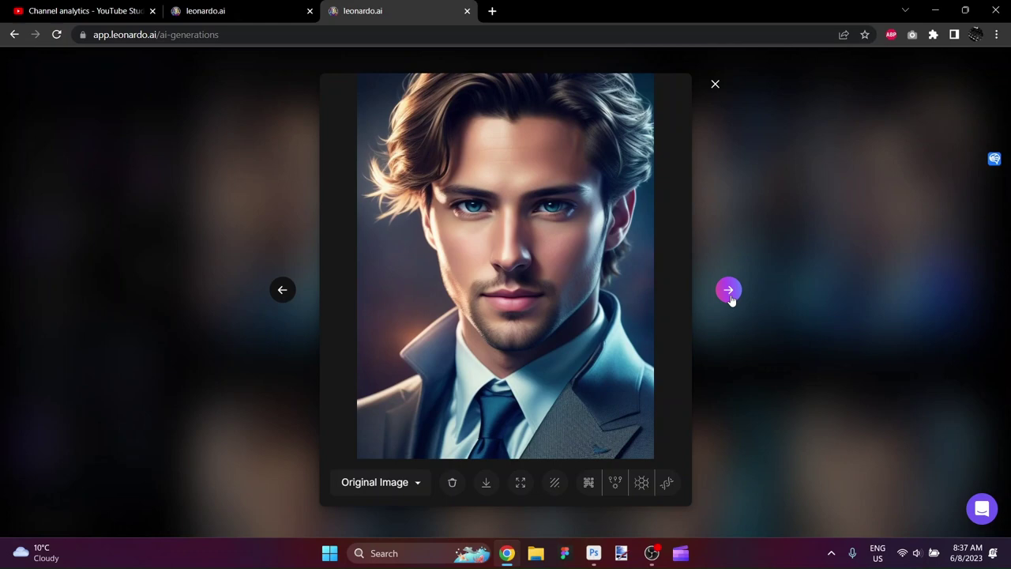
click(729, 291)
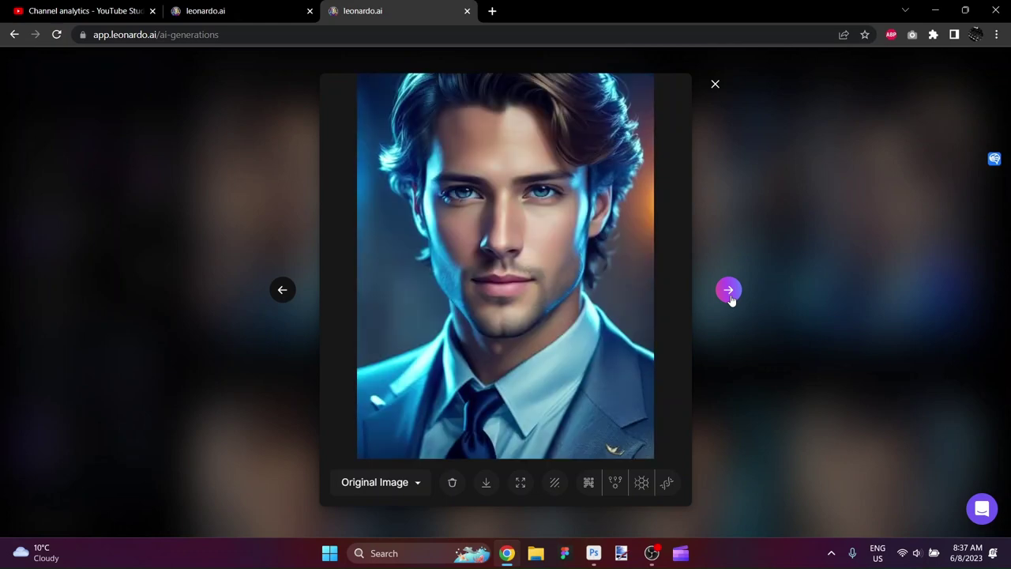
click(729, 291)
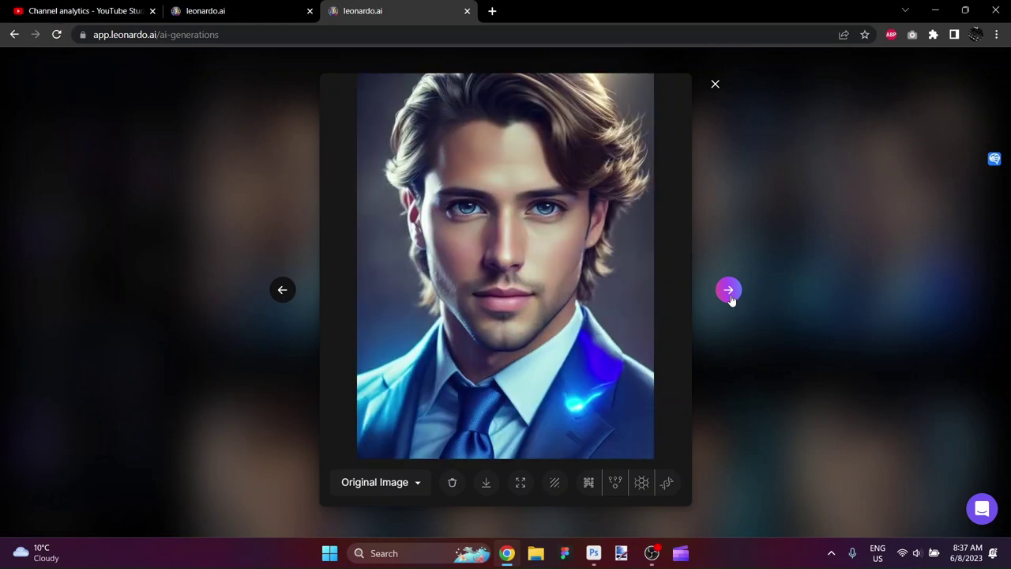
click(715, 86)
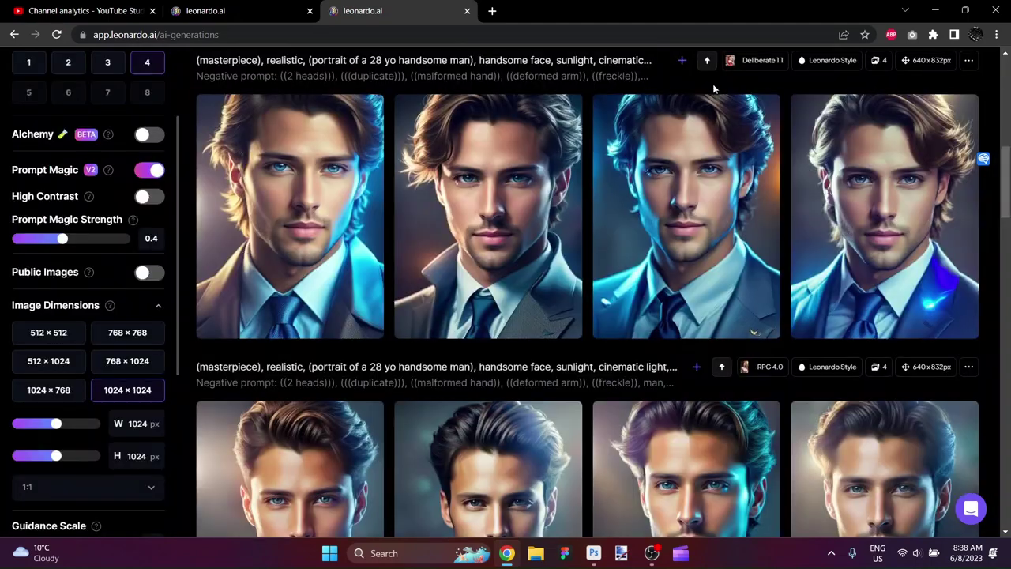
Step: View the four dark portraits one by one, then return to the full gallery
scroll(695, 182, up, 2)
scroll(694, 188, up, 1)
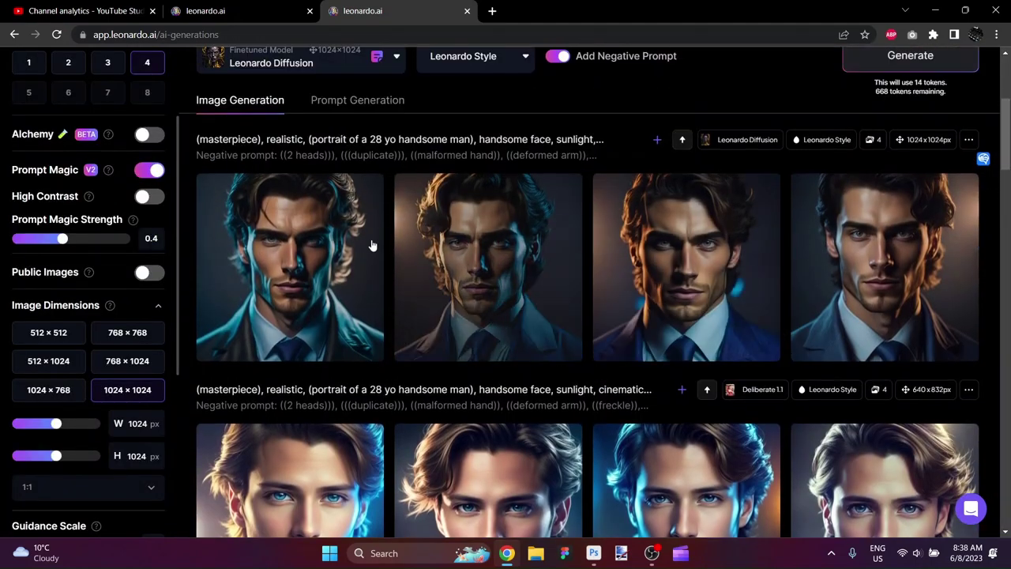
click(322, 259)
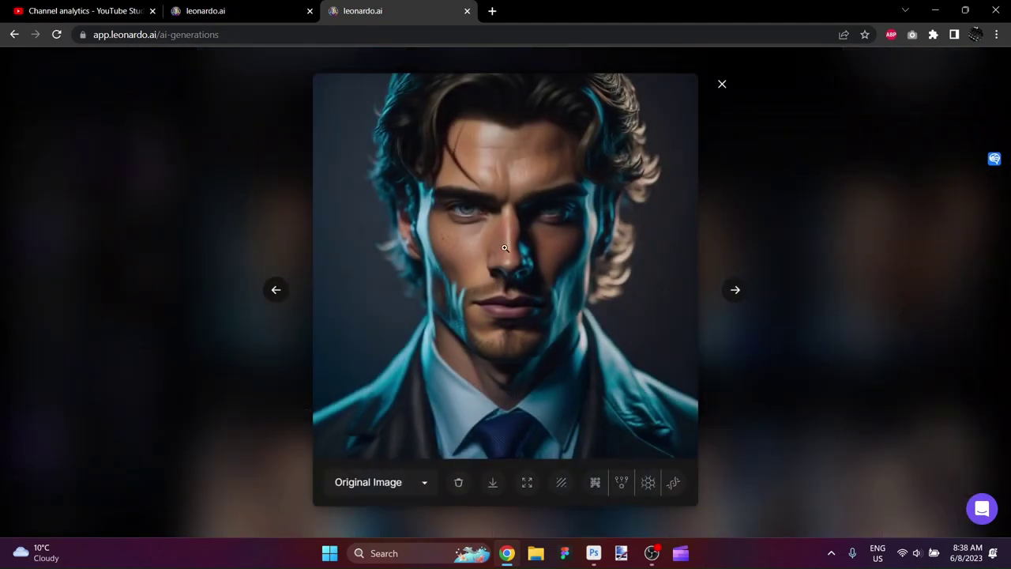
click(735, 291)
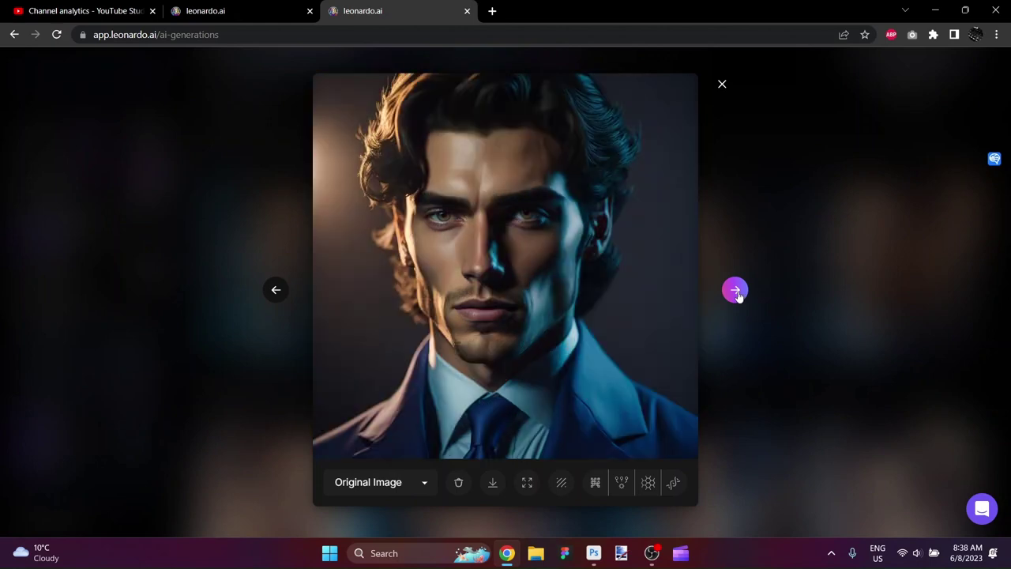
click(735, 290)
click(736, 291)
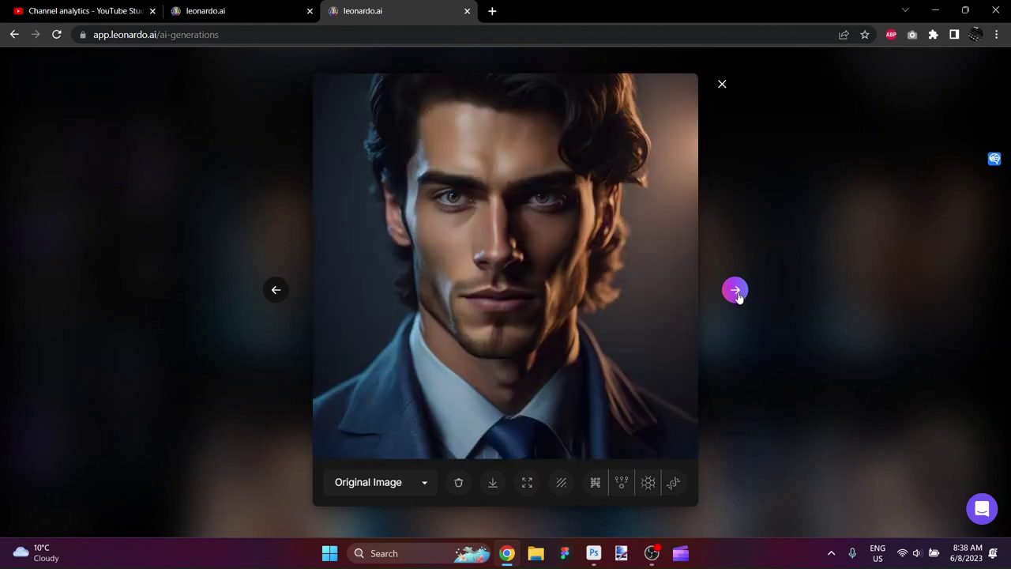
click(724, 85)
scroll(711, 237, down, 6)
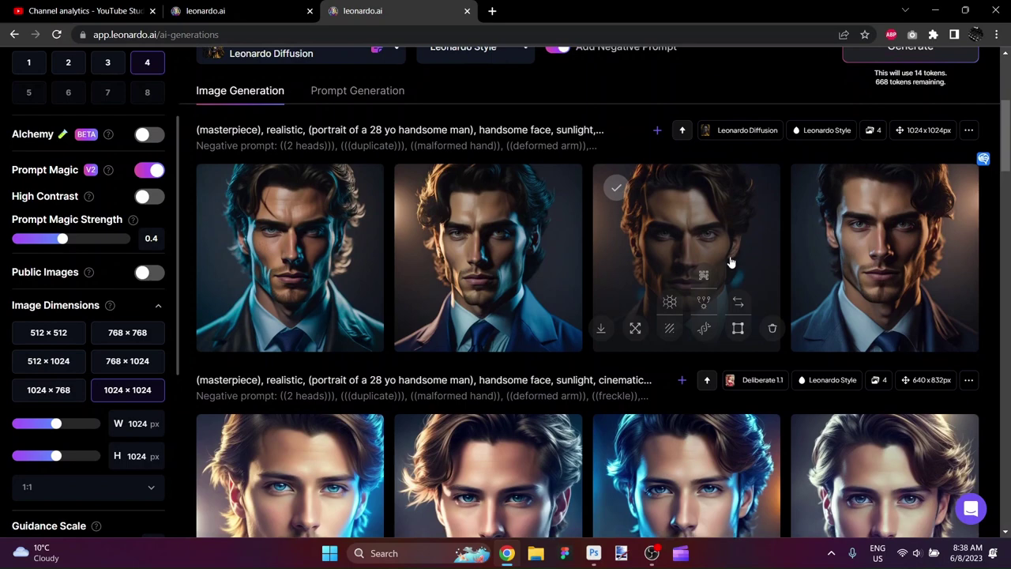
scroll(709, 266, up, 2)
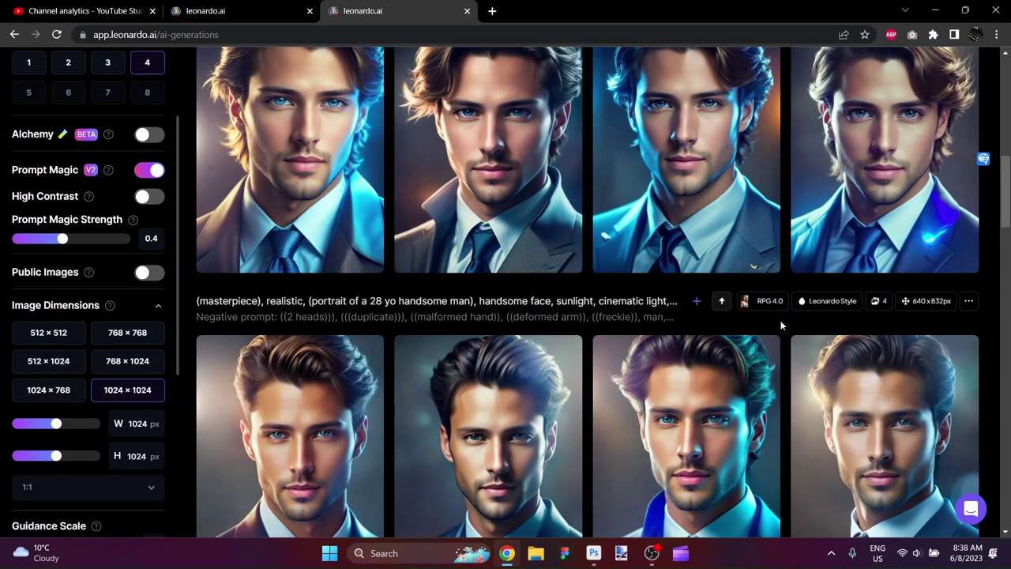
mouse_move(313, 162)
mouse_move(681, 150)
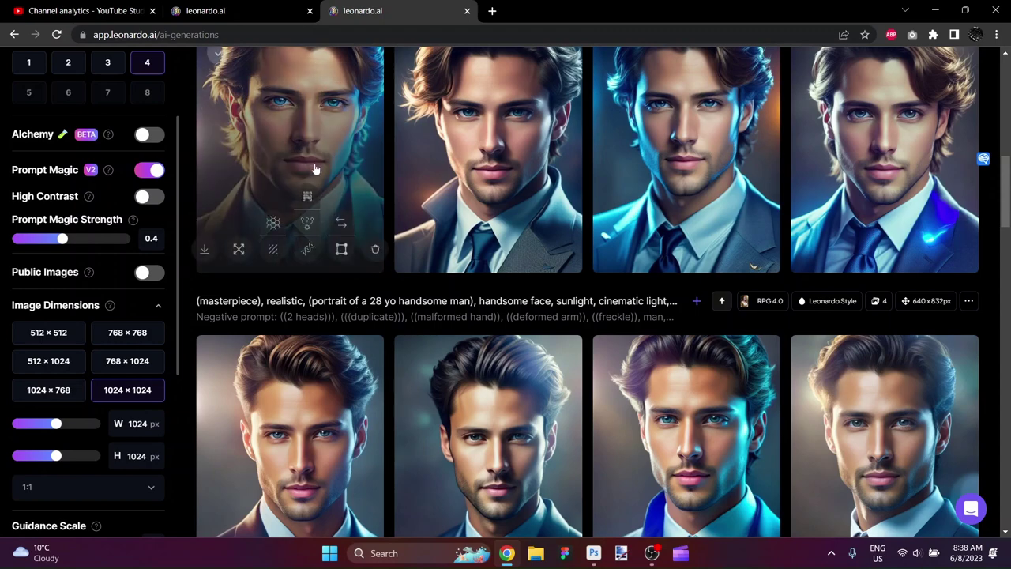
scroll(314, 174, up, 1)
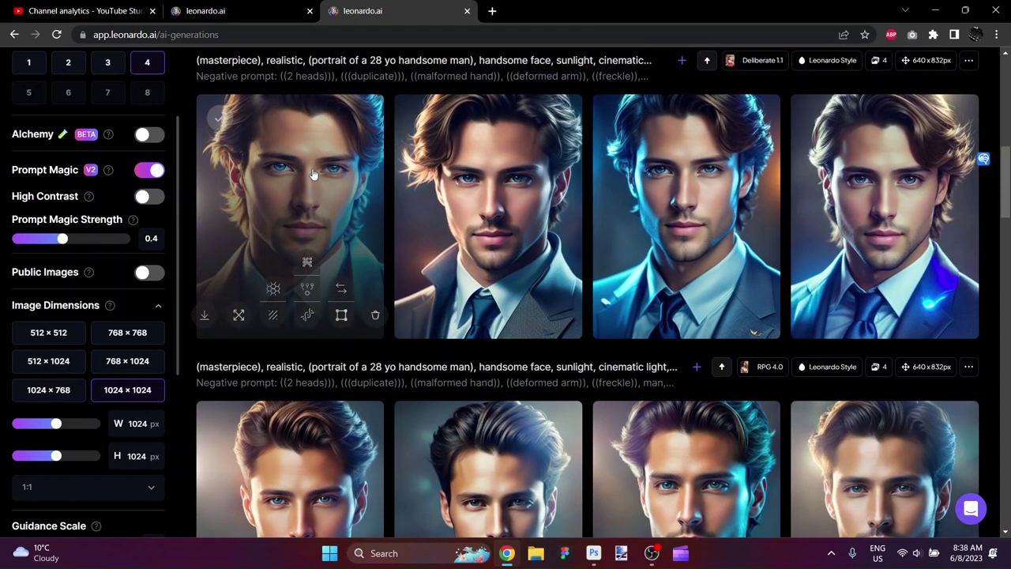
Step: Upscale the first blue-lit portrait with HD Crisp, show that version full size, and download it
click(306, 318)
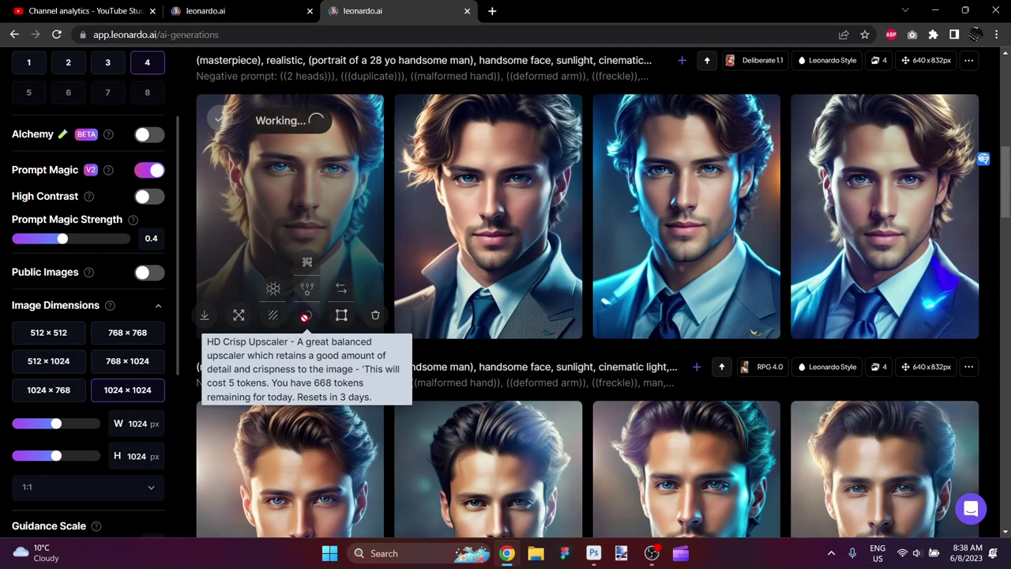
click(339, 188)
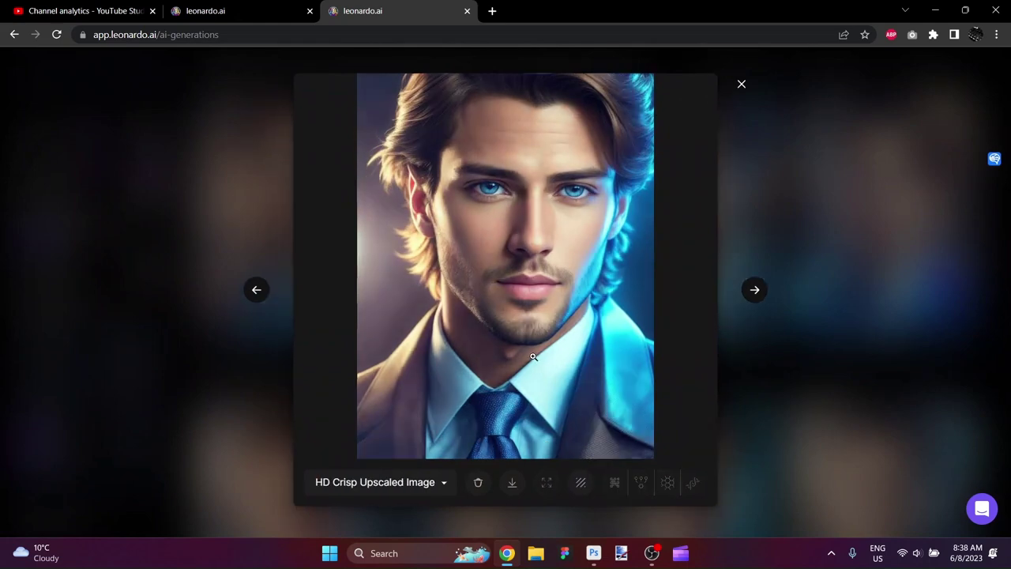
click(414, 487)
click(412, 500)
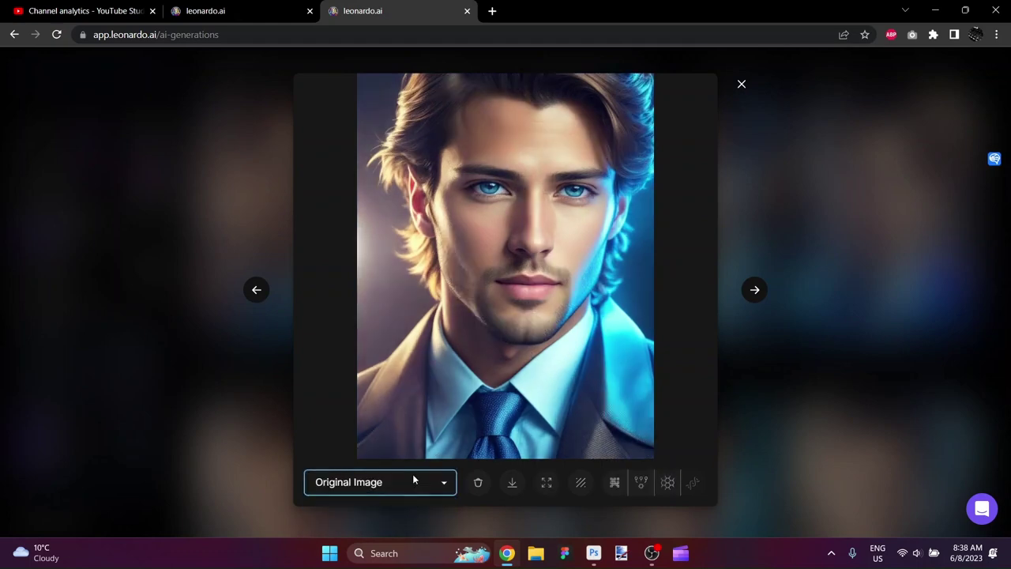
click(413, 478)
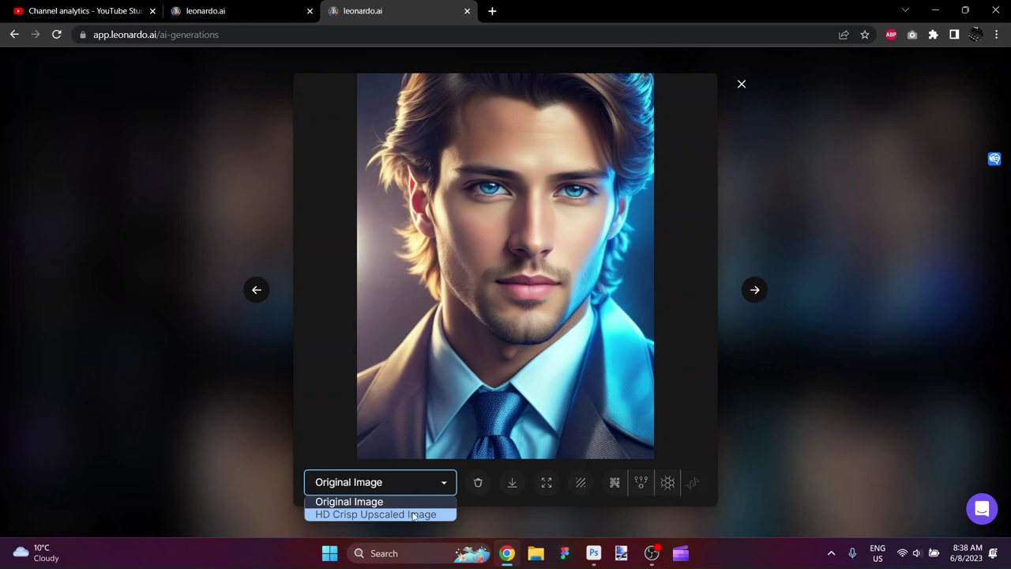
click(414, 515)
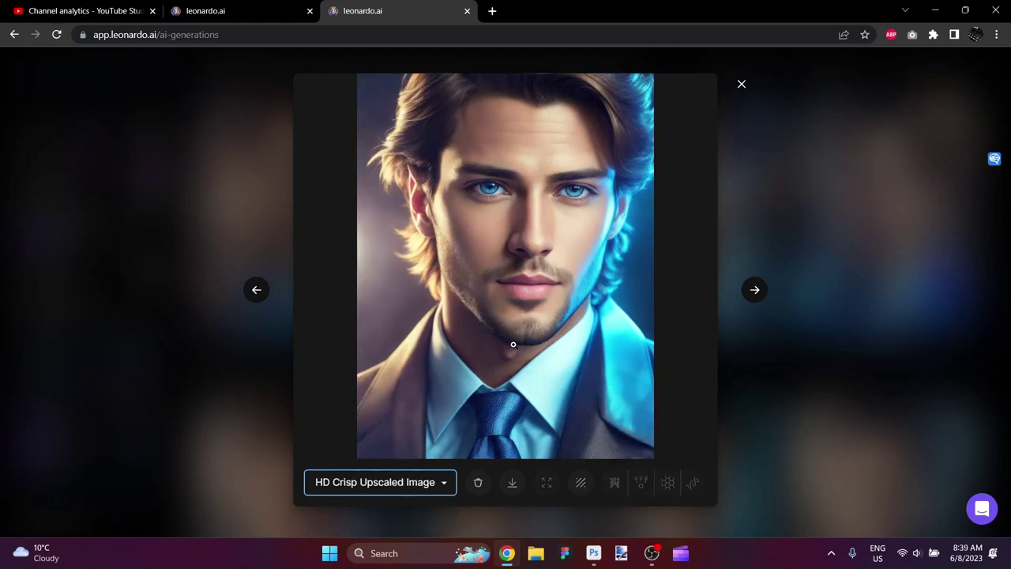
click(512, 486)
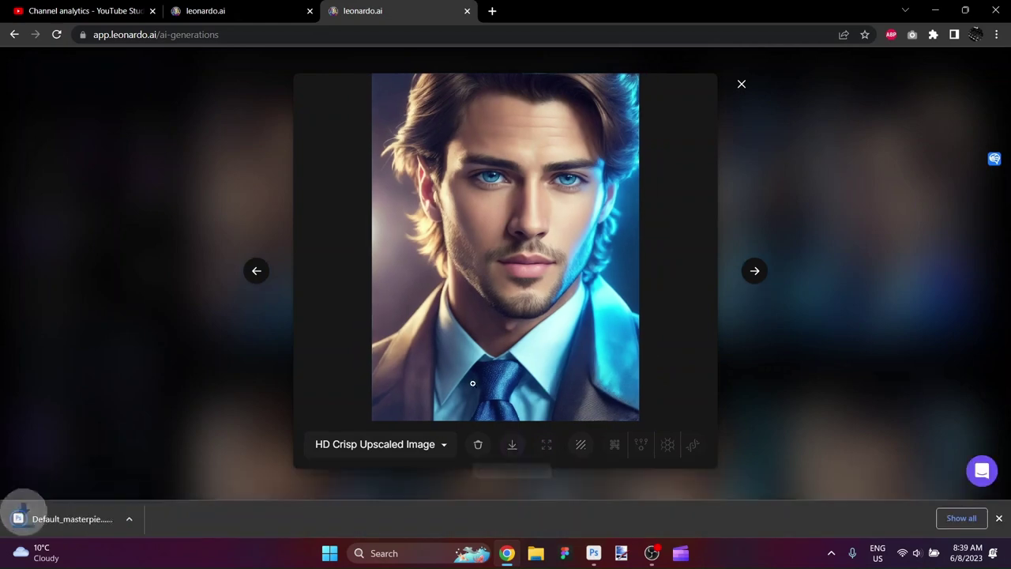
Step: Open the downloaded portrait in Photoshop and enlarge its canvas to 1800 × 2500 px, anchored top-centre
click(82, 519)
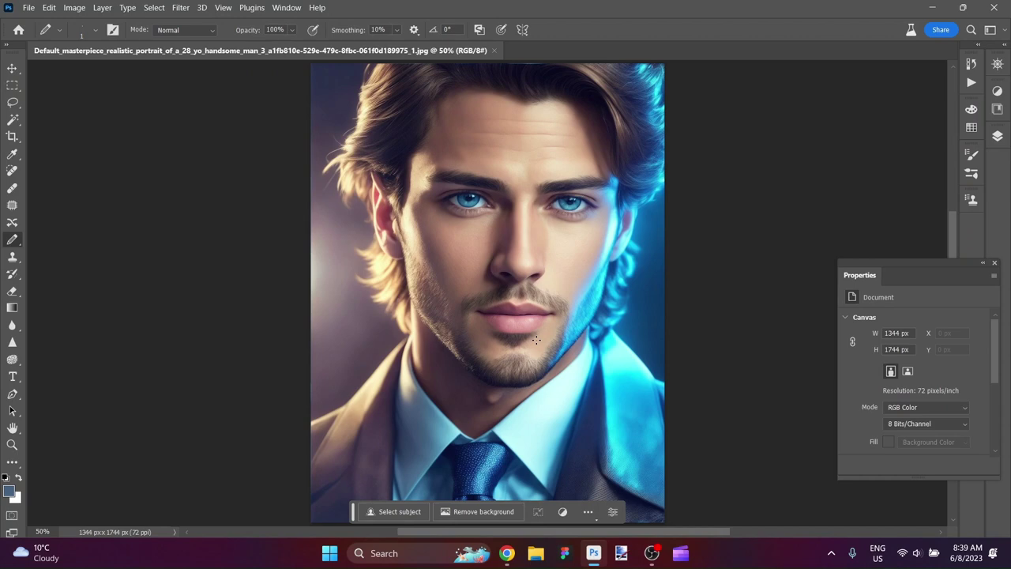
key(ctrl+alt+c)
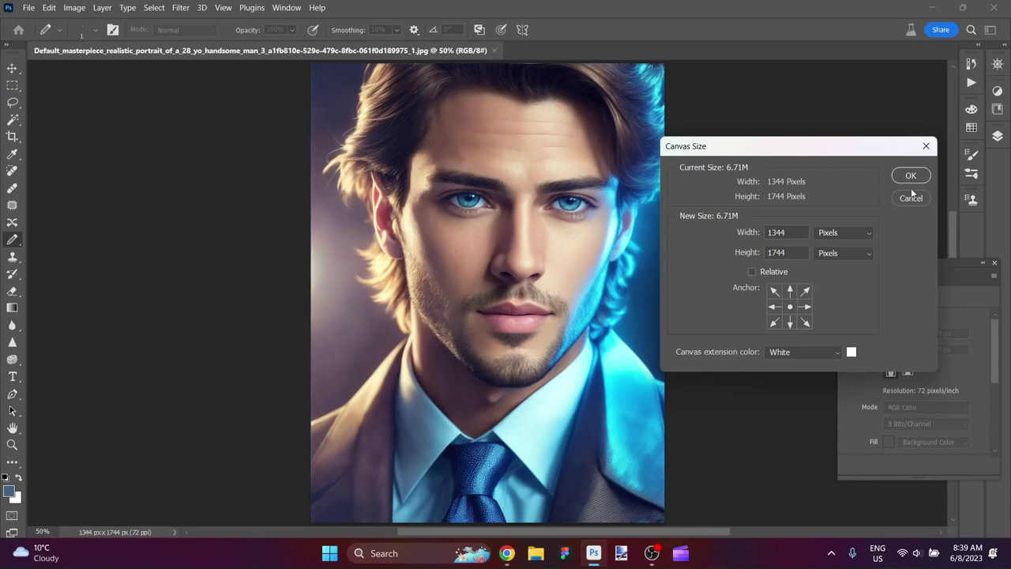
double_click(800, 234)
text(1800)
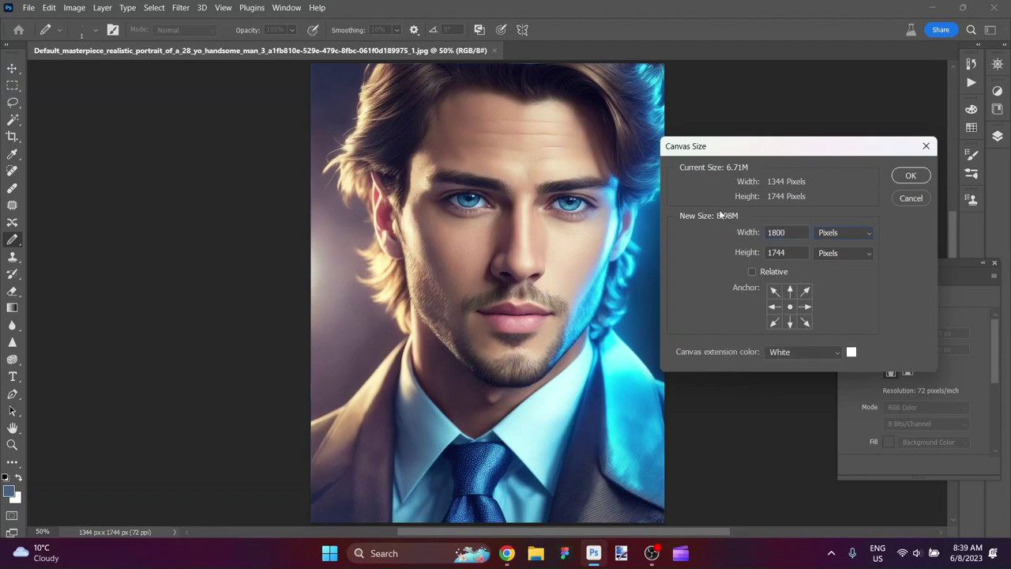
key(Tab)
text(2500)
click(790, 291)
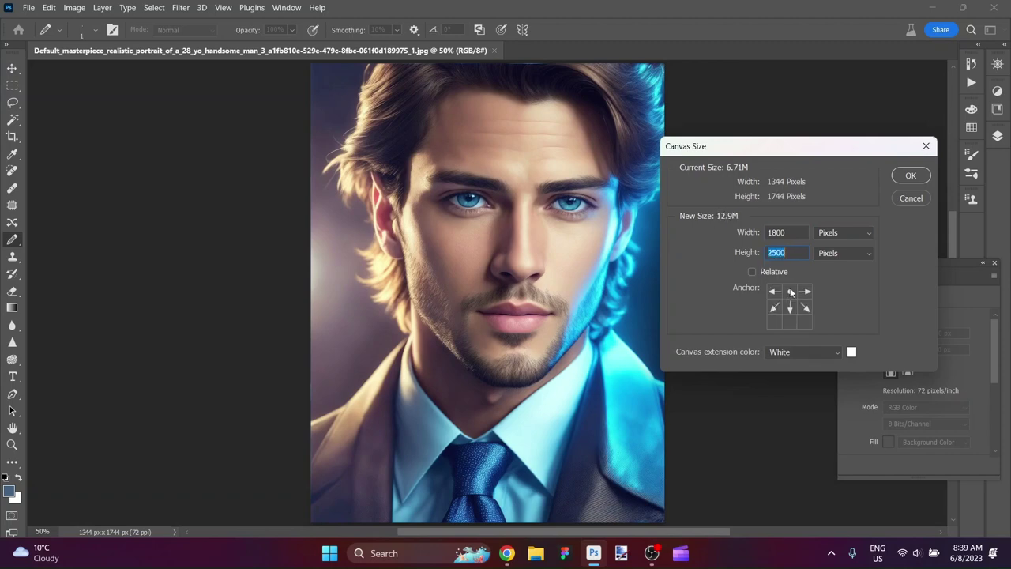
click(911, 175)
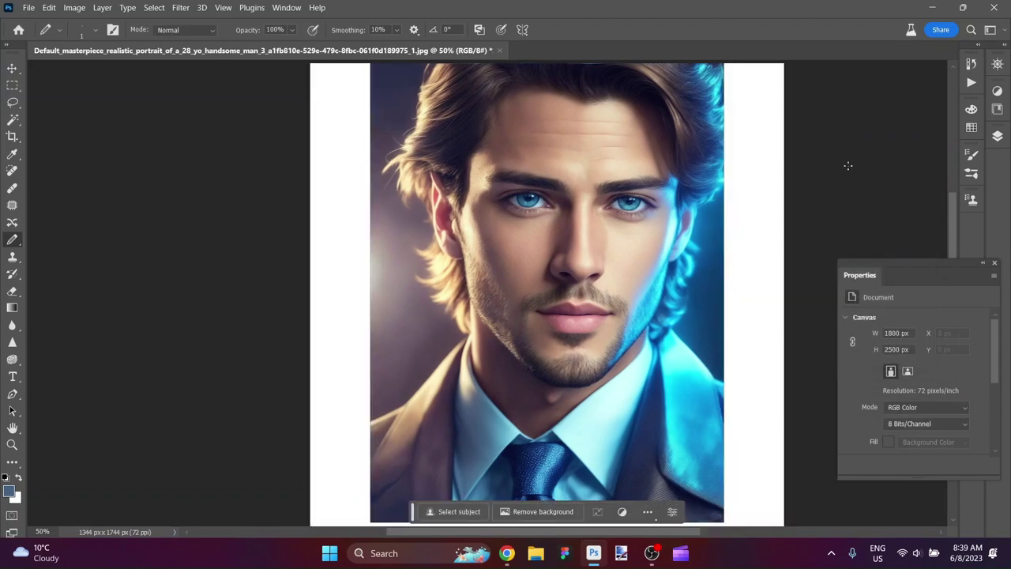
Step: Marquee the original portrait area and invert the selection to the empty white canvas
key(ctrl+0)
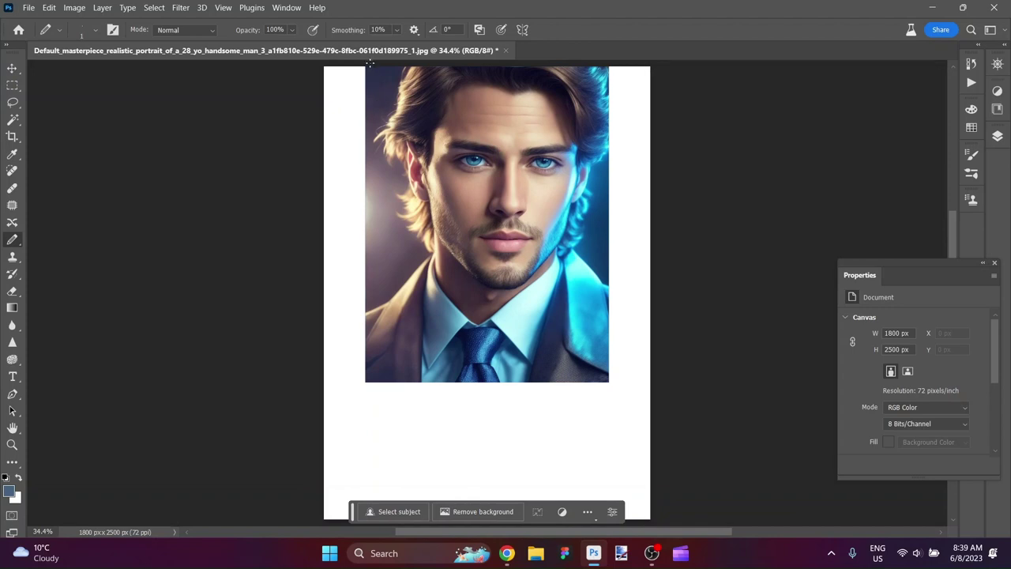
key(m)
drag(371, 66, 605, 379)
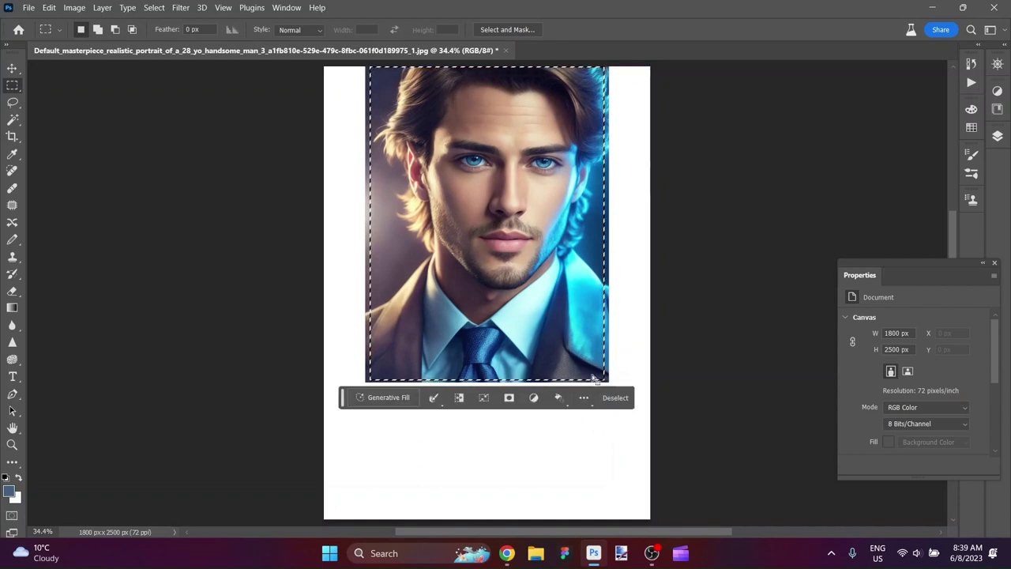
click(459, 397)
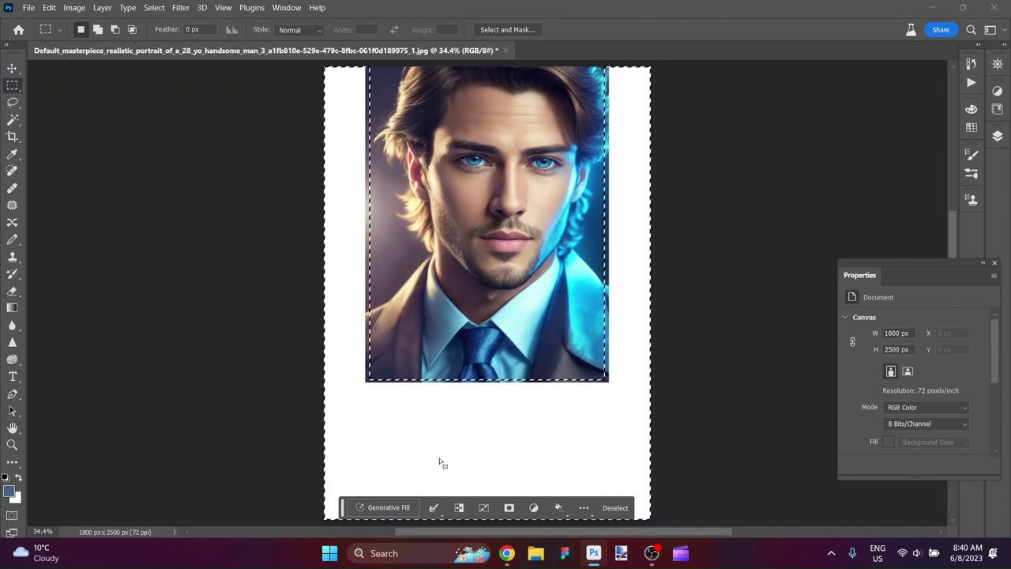
Step: Run Generative Fill on the white areas with an empty prompt to extend the portrait
click(400, 511)
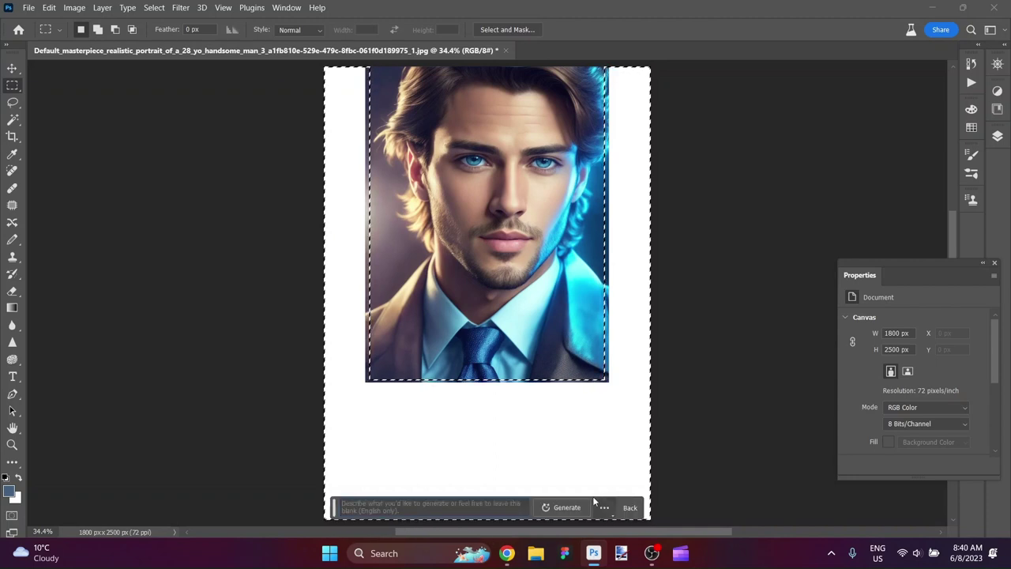
click(568, 507)
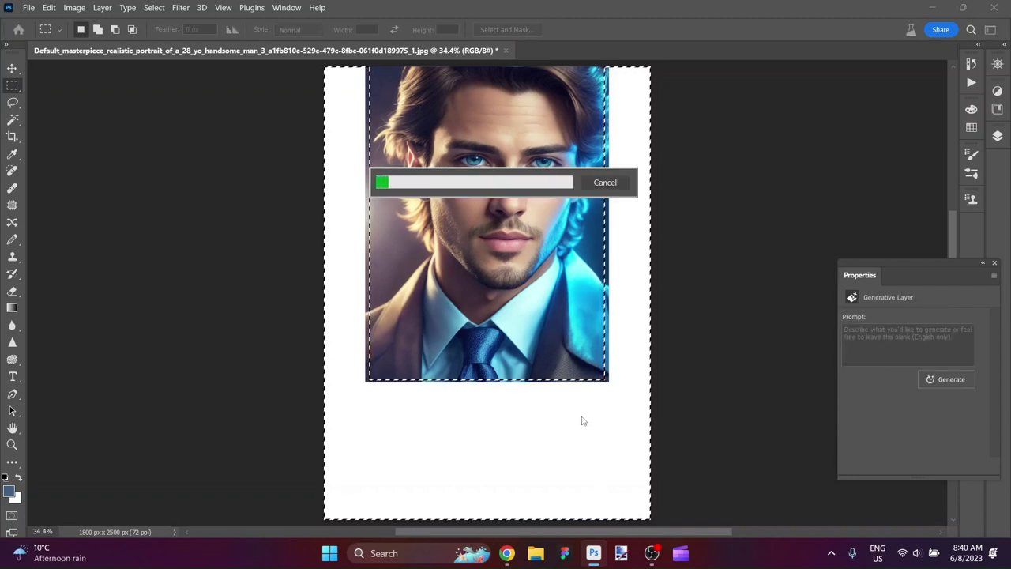
scroll(582, 421, up, 3)
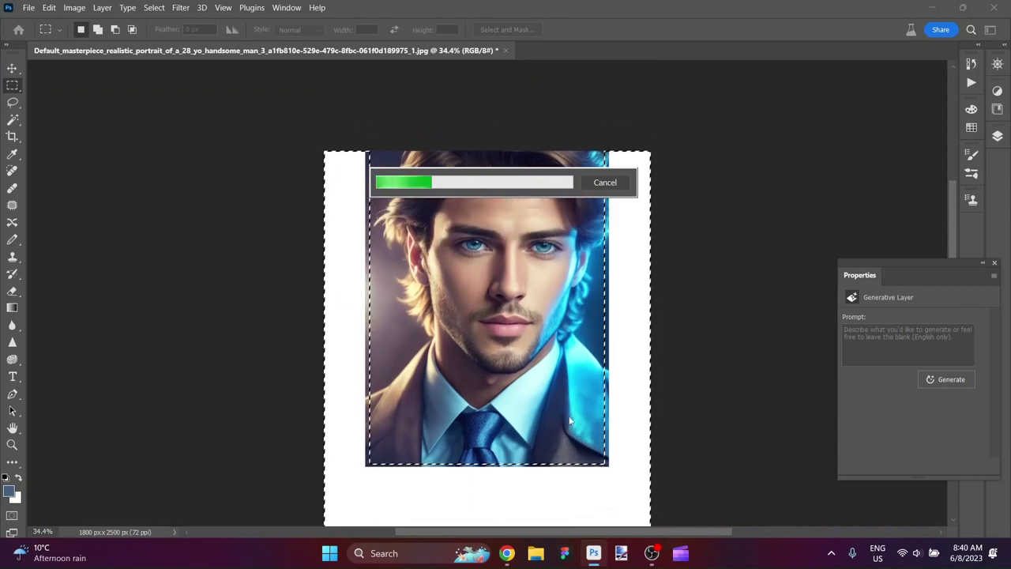
scroll(527, 333, up, 5)
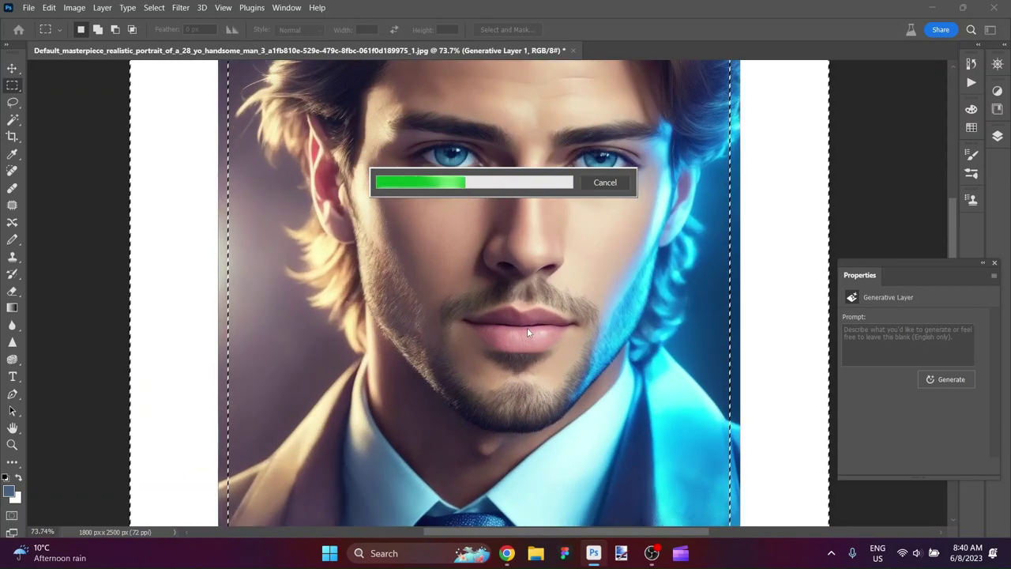
scroll(527, 333, up, 3)
scroll(459, 307, up, 1)
scroll(358, 345, up, 2)
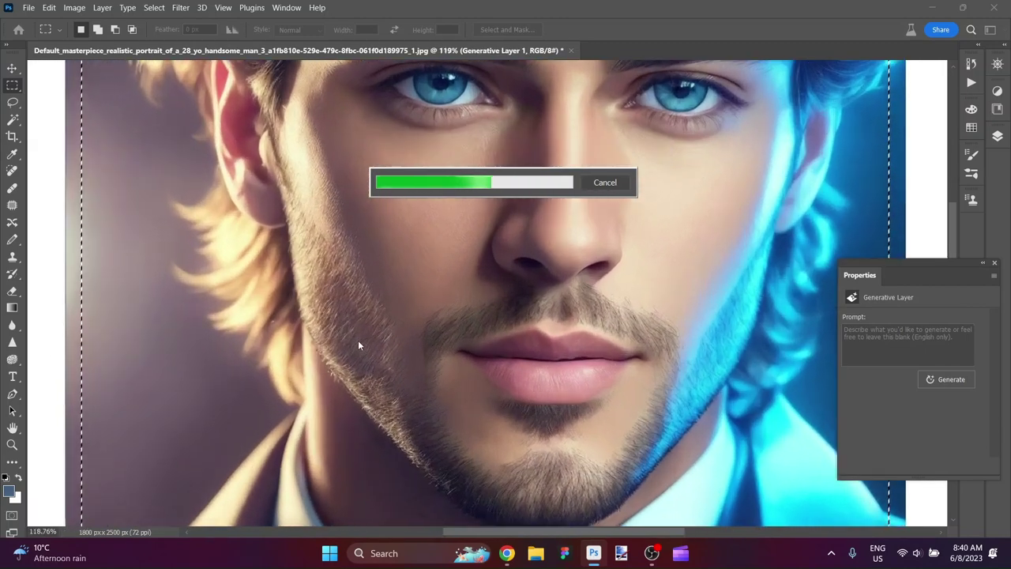
scroll(358, 340, up, 2)
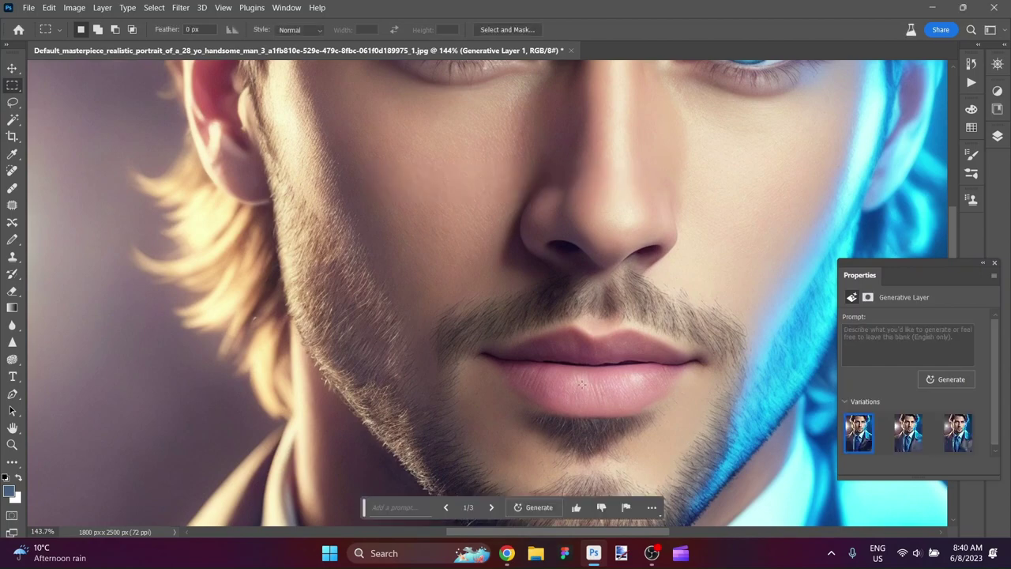
Step: Move the task bar clear of the image, then preview the second and third variations
scroll(618, 385, down, 8)
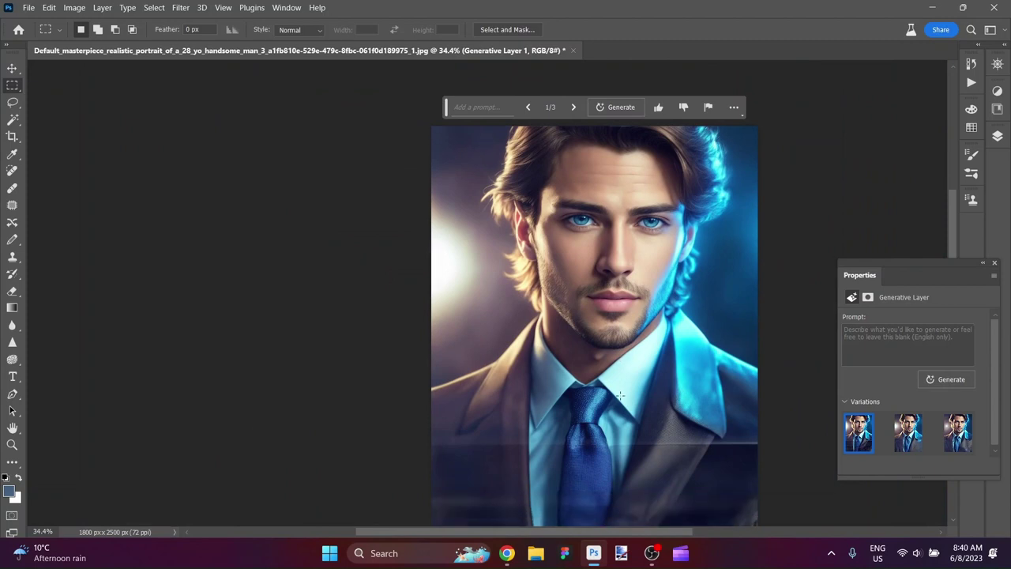
scroll(620, 395, down, 2)
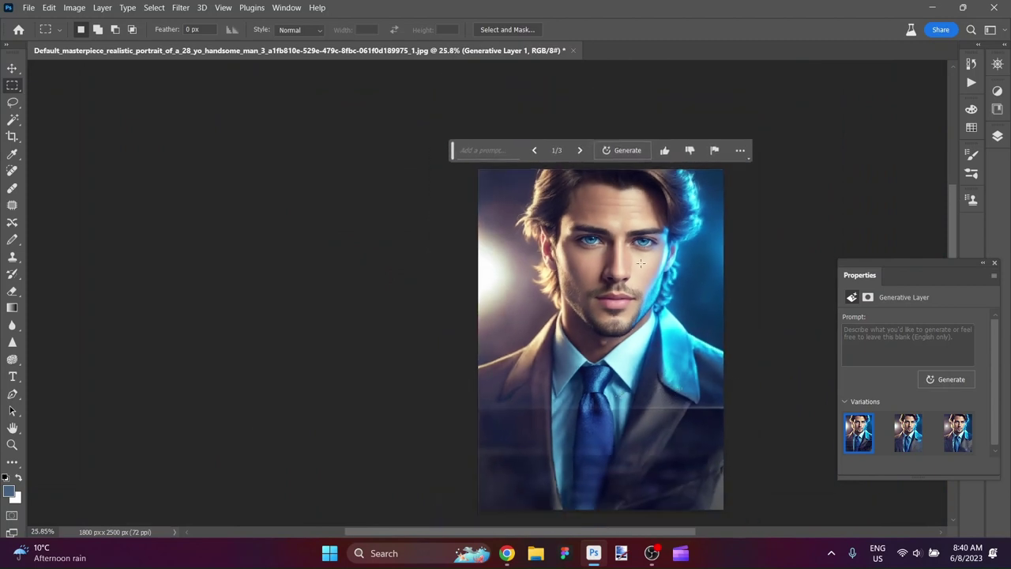
drag(454, 150, 461, 90)
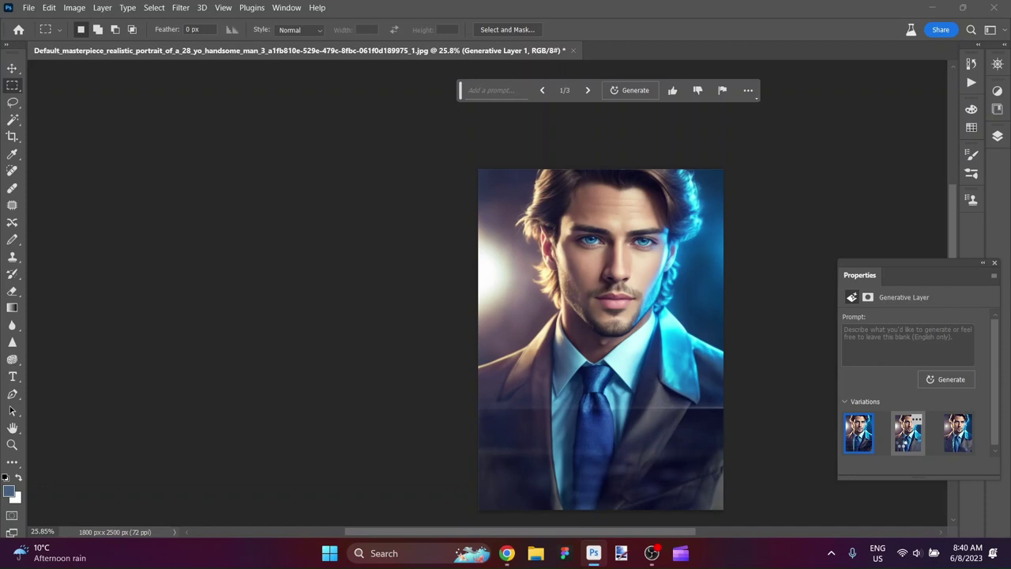
click(905, 442)
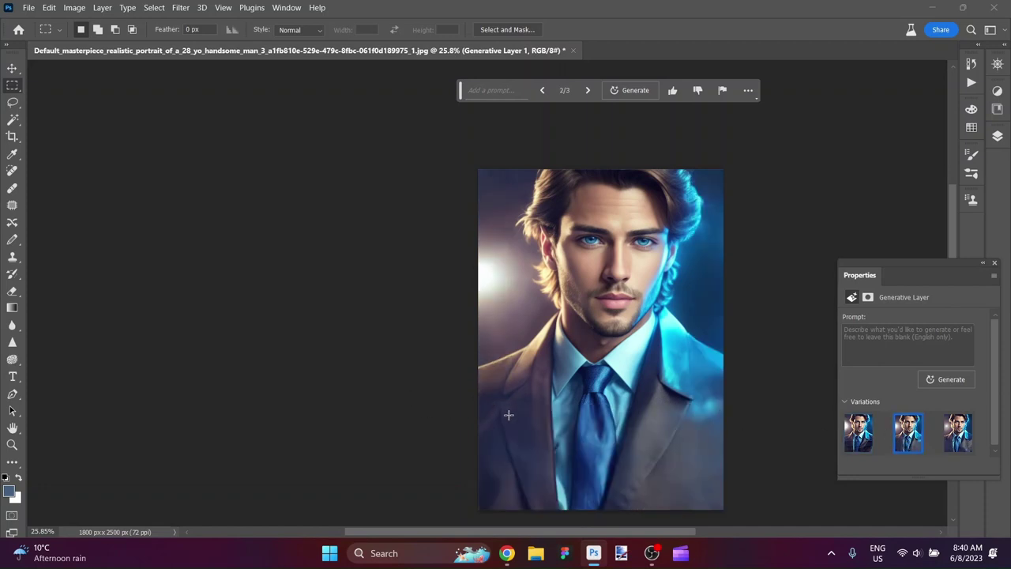
scroll(509, 414, up, 5)
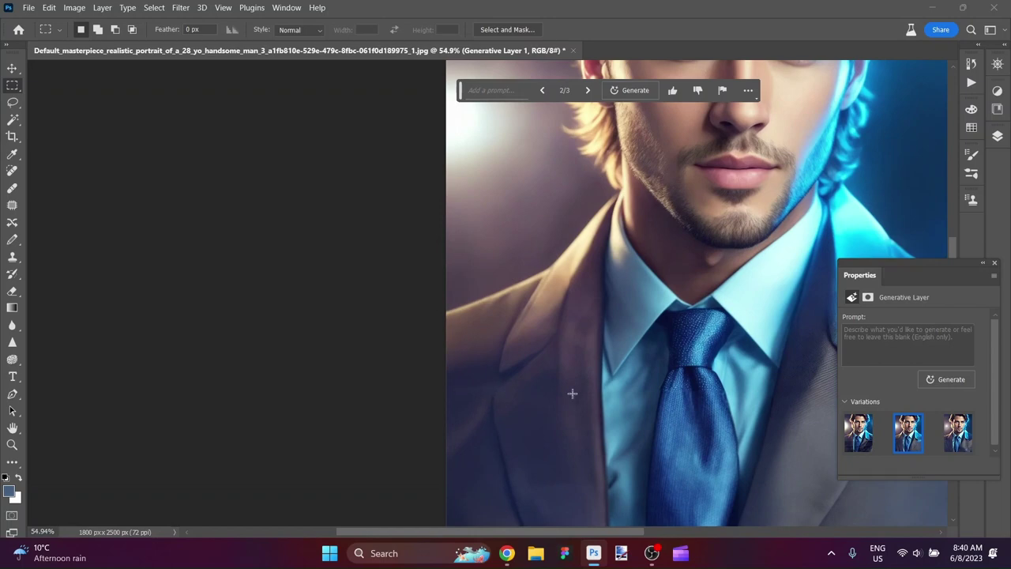
scroll(542, 414, down, 5)
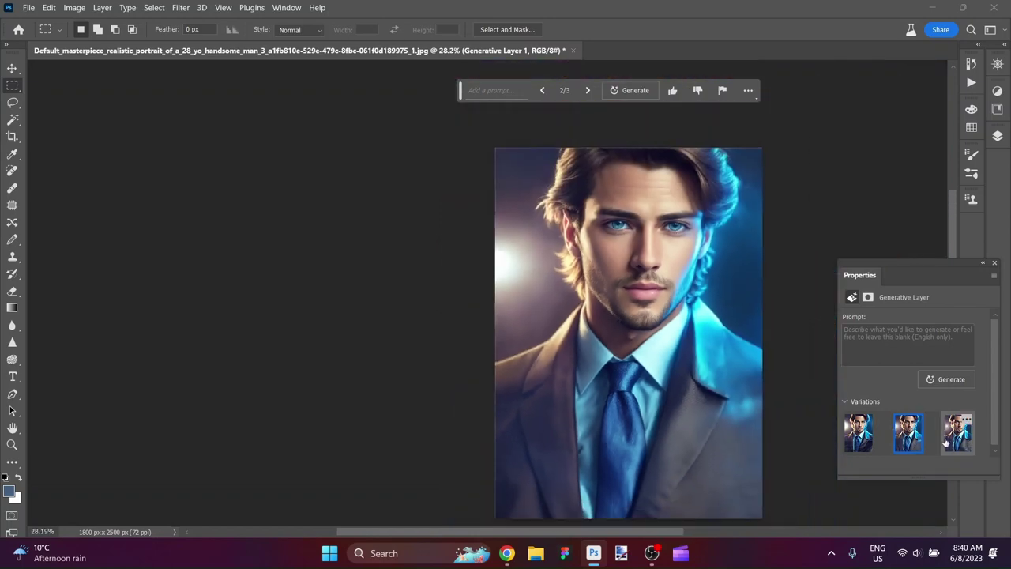
click(958, 433)
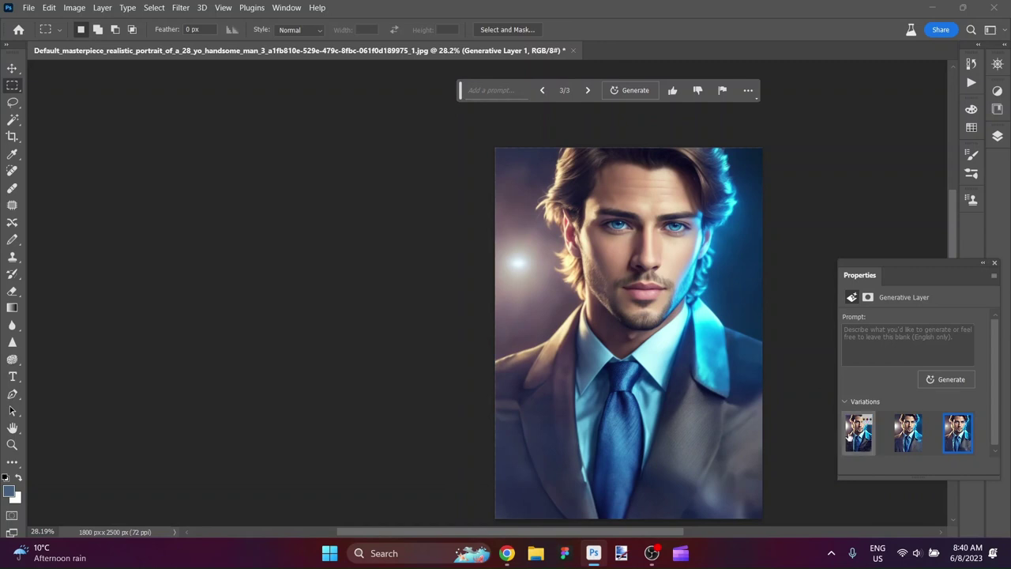
scroll(866, 400, down, 1)
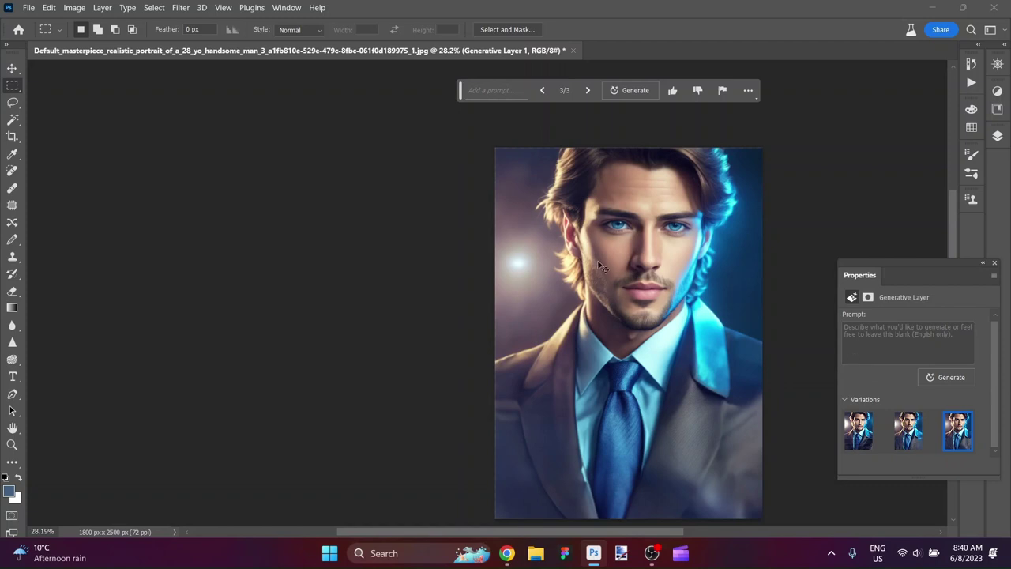
Step: Undo the generative fill and clear the selection
key(ctrl+z)
key(ctrl+z)
key(ctrl+z)
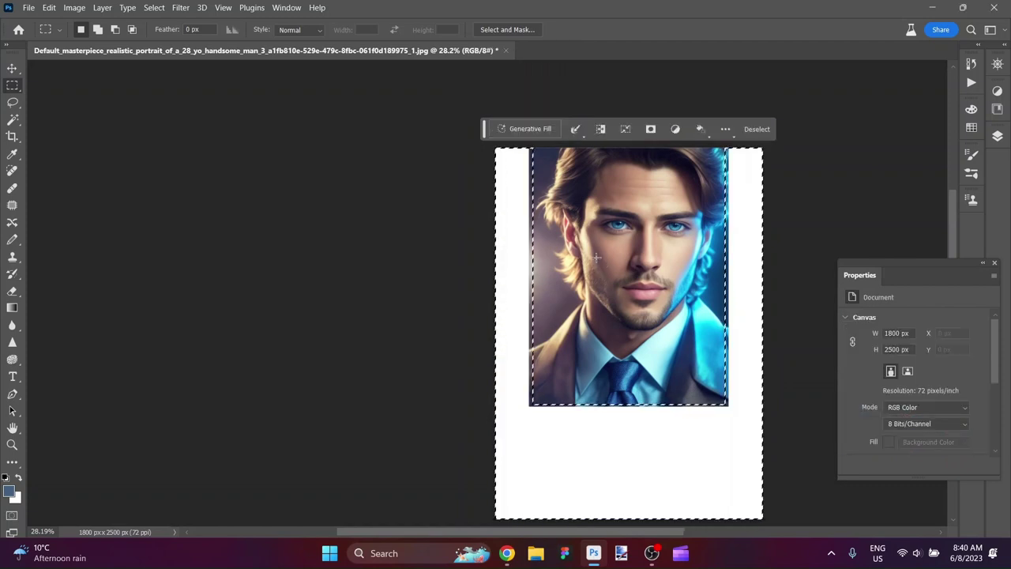
key(ctrl+z)
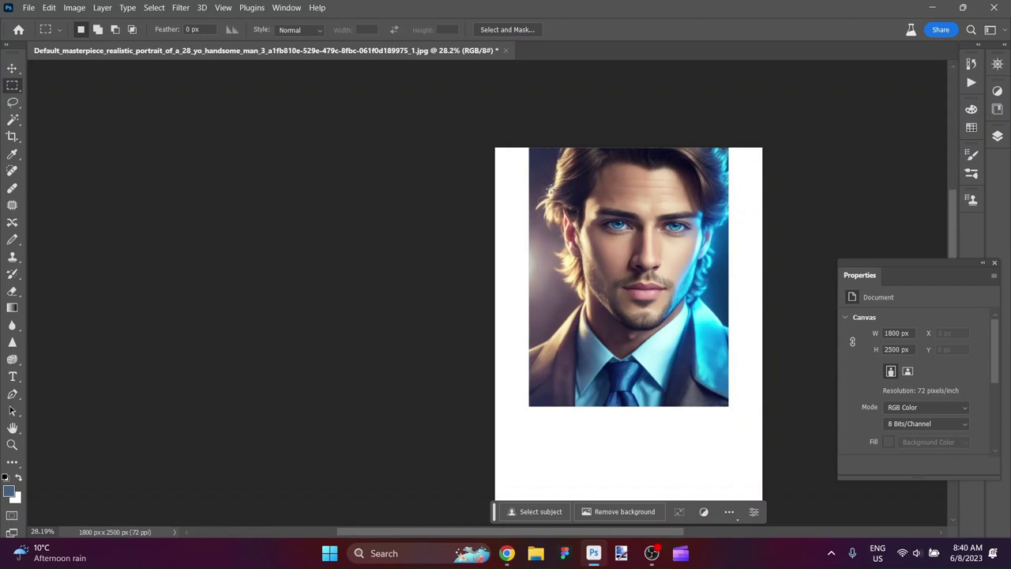
scroll(539, 177, up, 2)
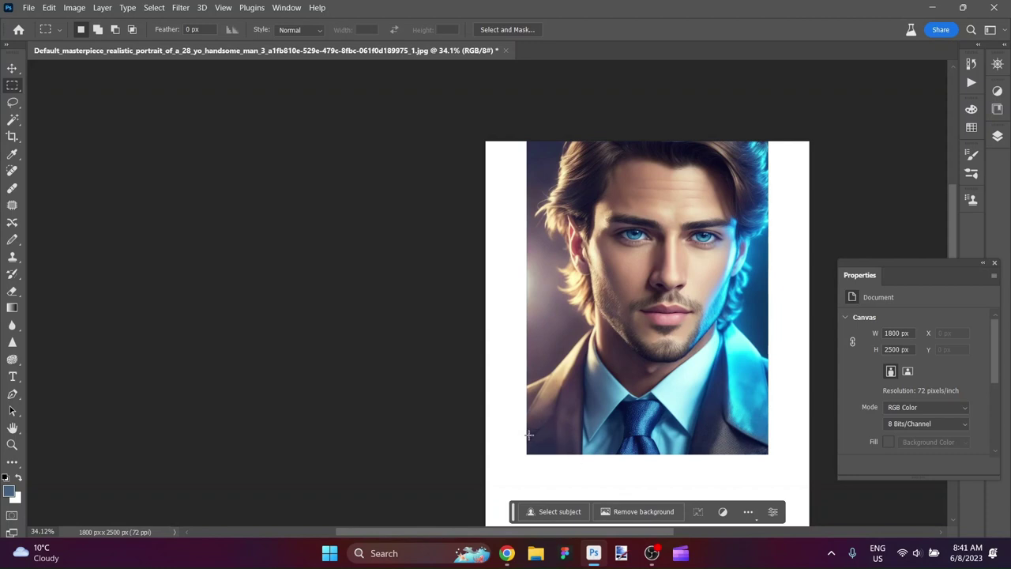
Step: After discarding two trial strips, marquee a rectangle just inside the portrait's edges
drag(528, 434, 718, 406)
click(725, 429)
drag(538, 437, 722, 420)
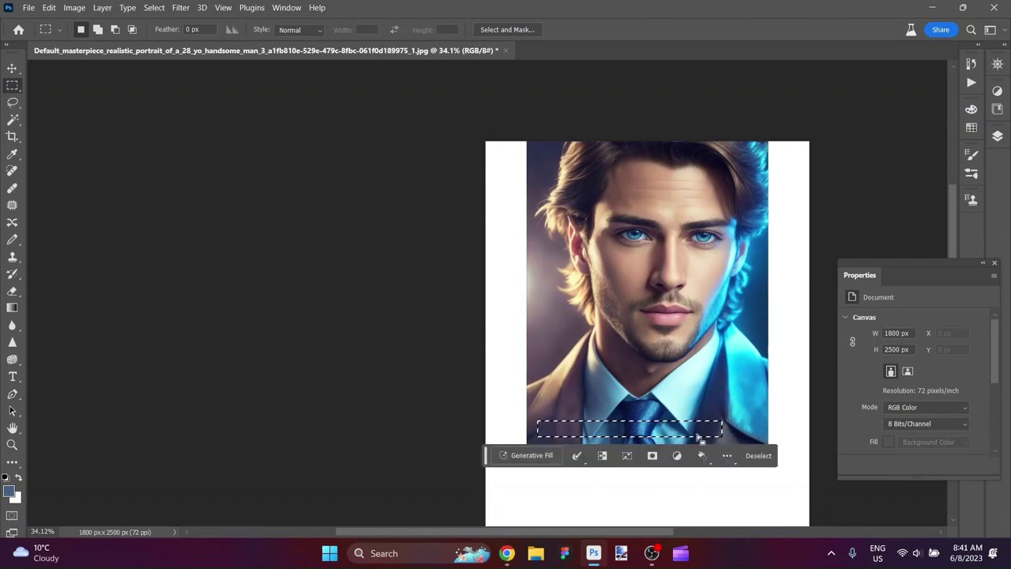
scroll(685, 455, up, 5)
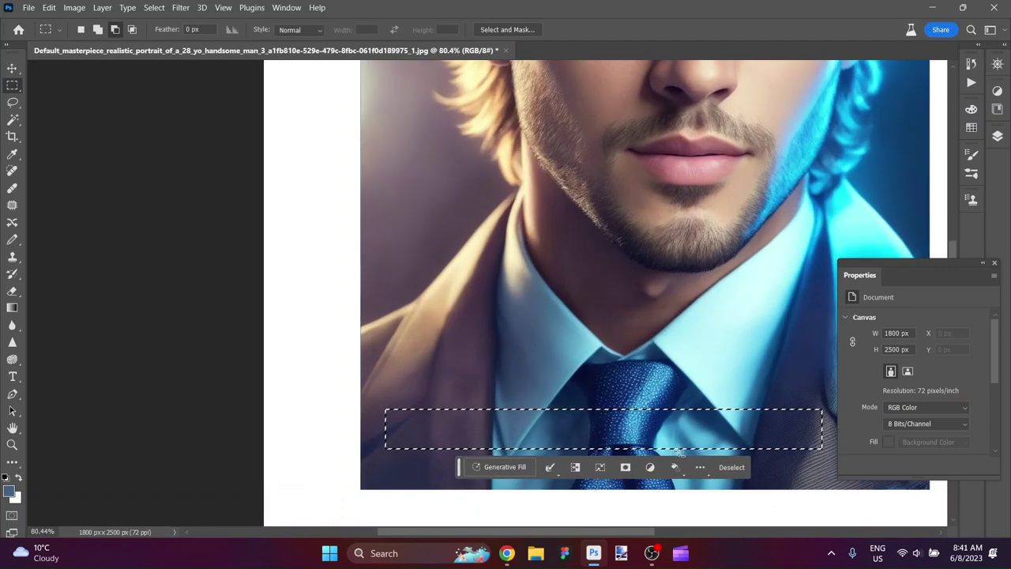
click(415, 450)
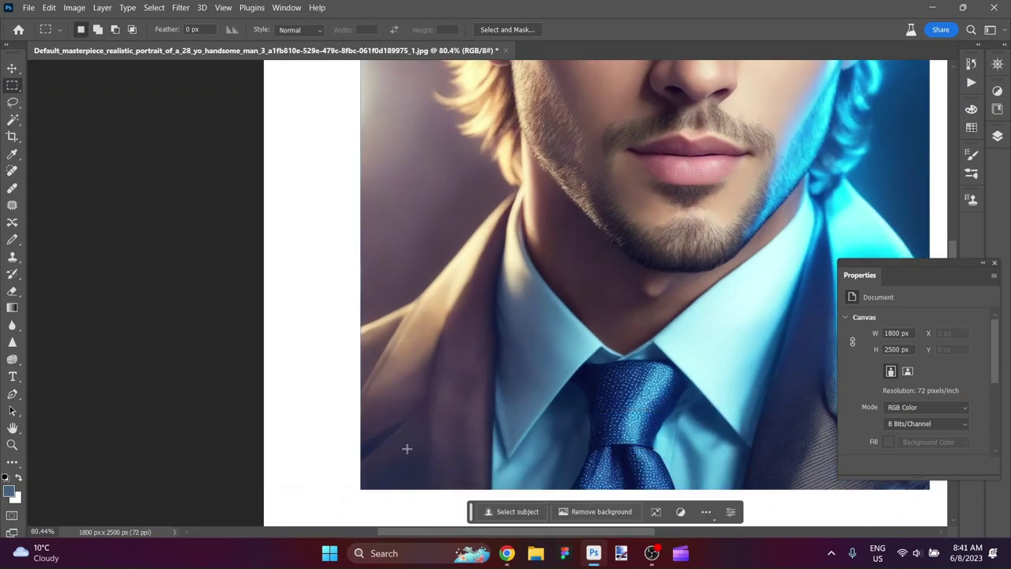
drag(386, 451, 912, 95)
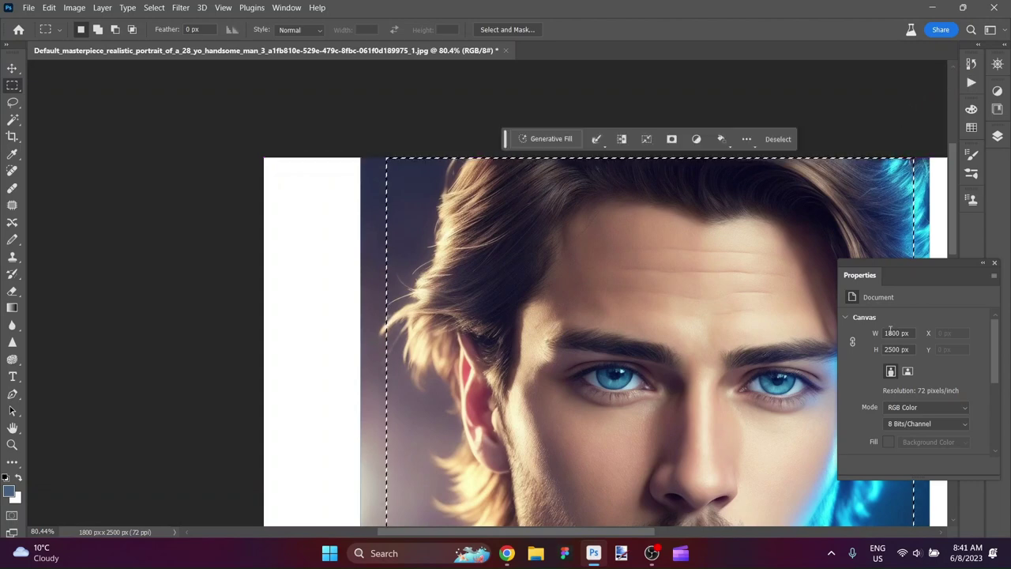
Step: Invert the inset selection to the surrounding canvas and run Generative Fill with an empty prompt
key(ctrl+0)
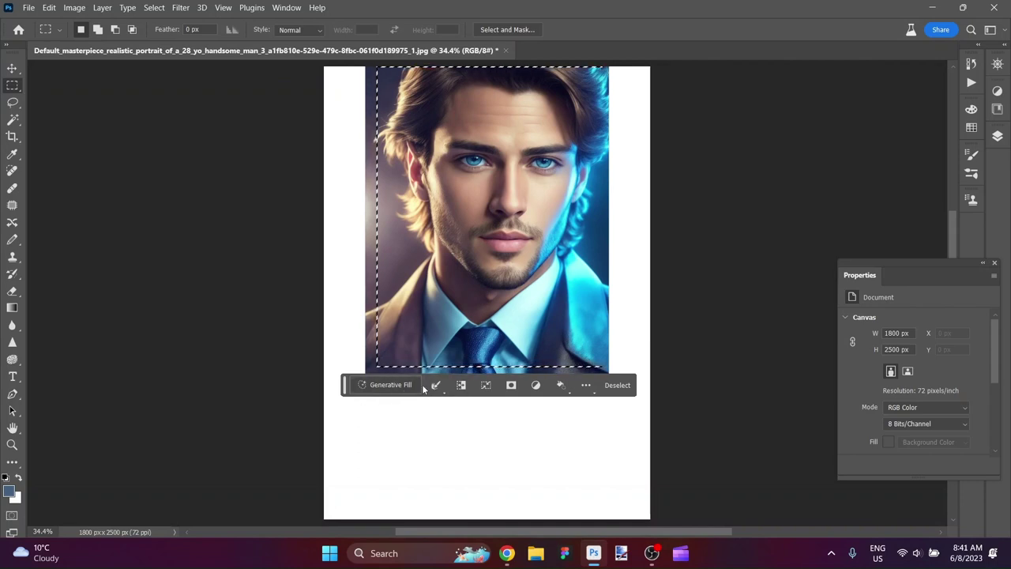
click(462, 385)
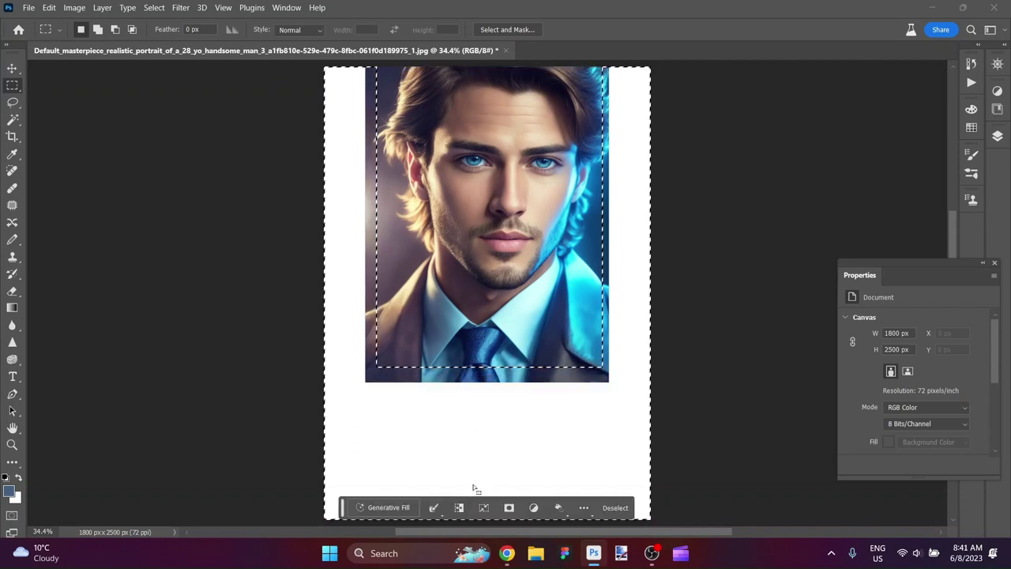
click(459, 508)
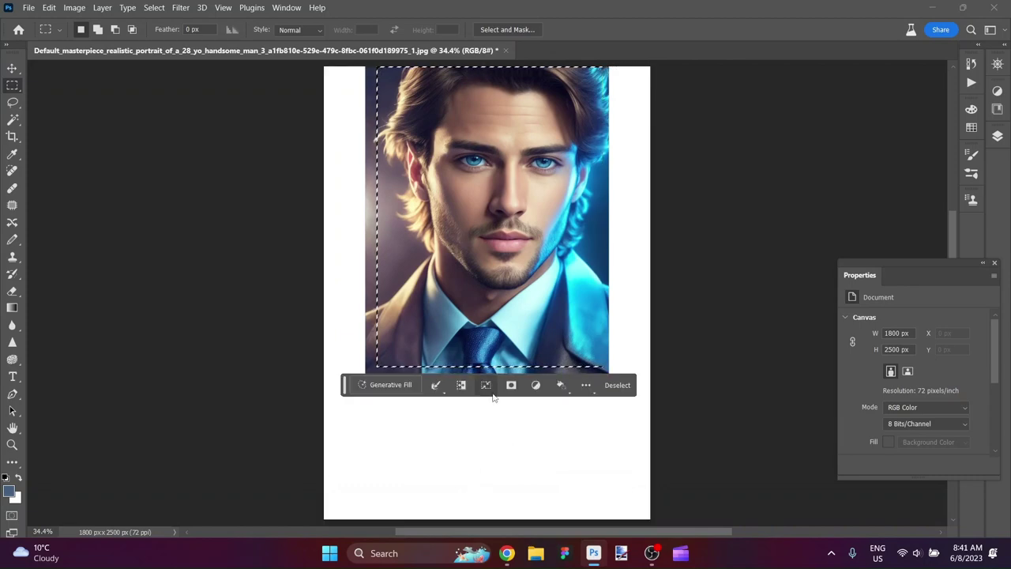
click(462, 384)
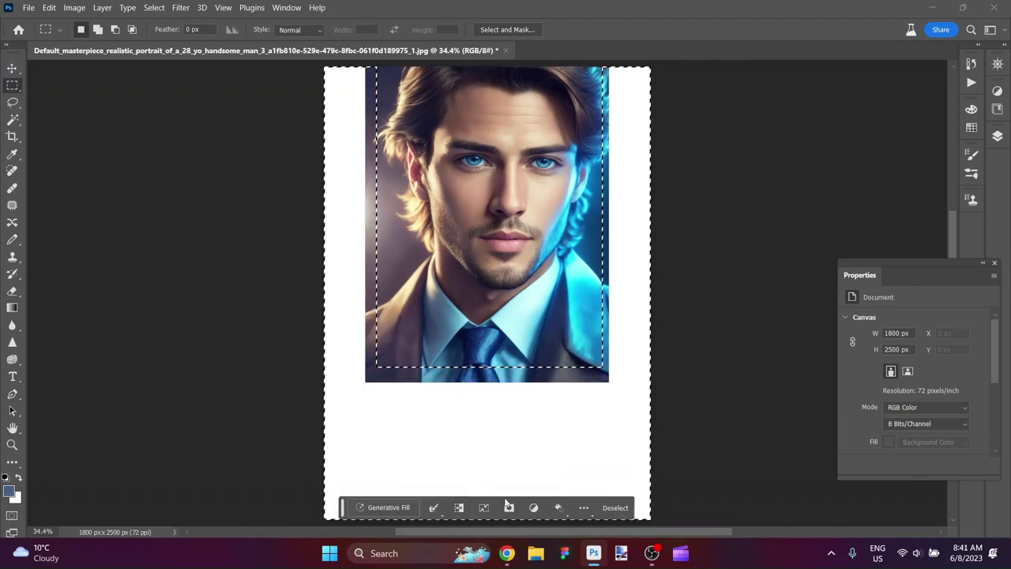
click(388, 507)
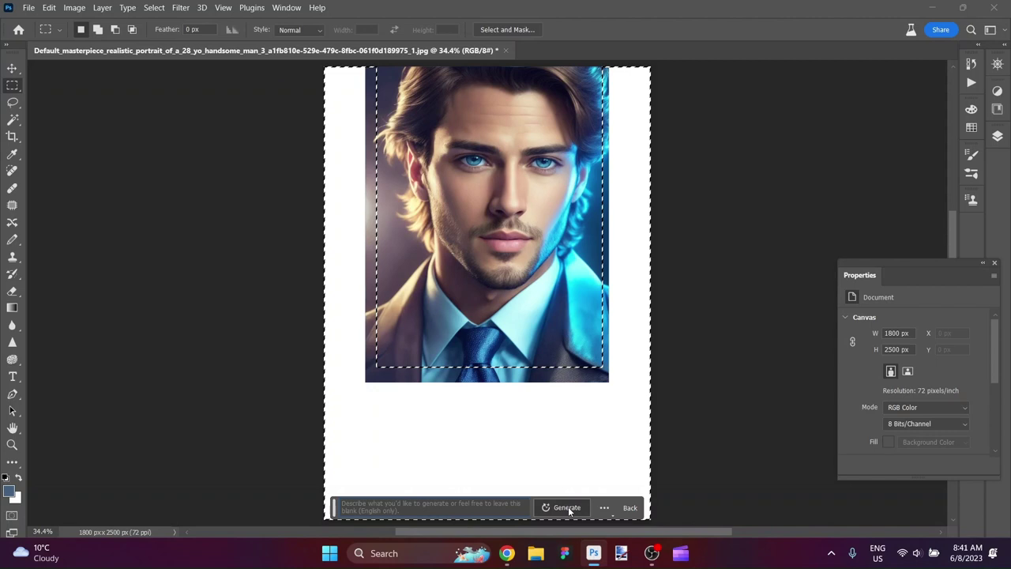
click(567, 507)
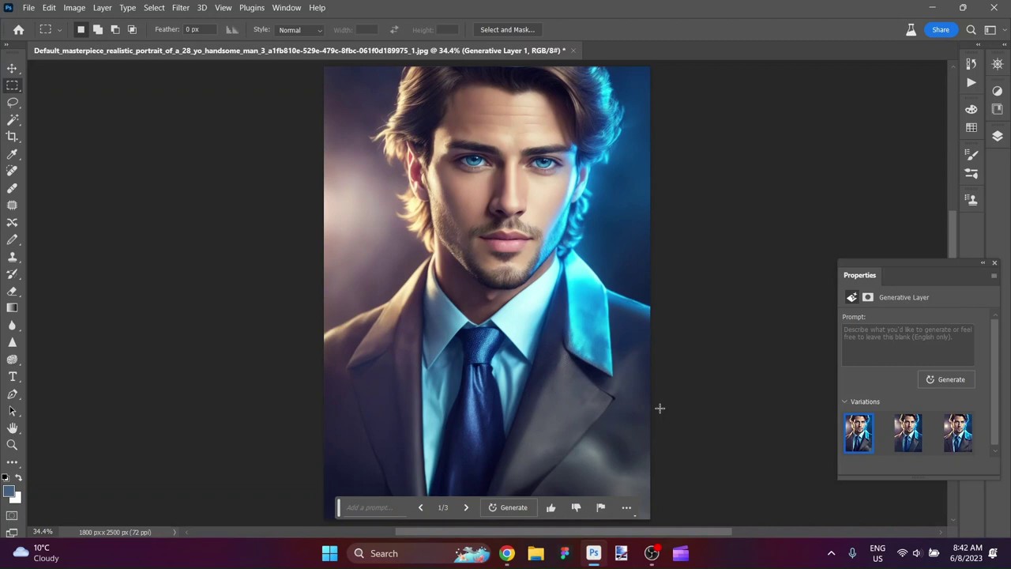
Step: Preview variations two and three, then generate a further set of variations
scroll(657, 411, down, 2)
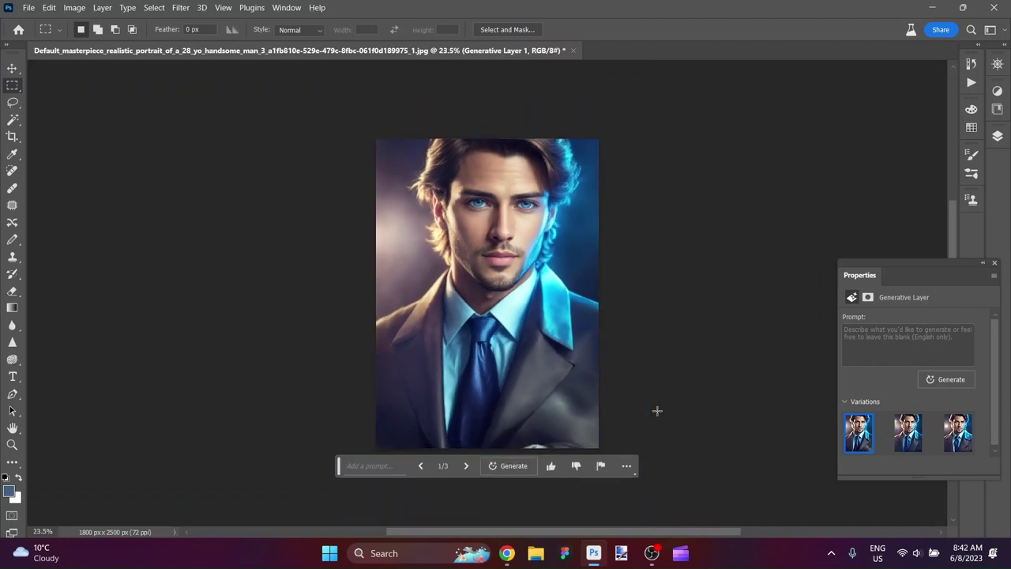
click(917, 447)
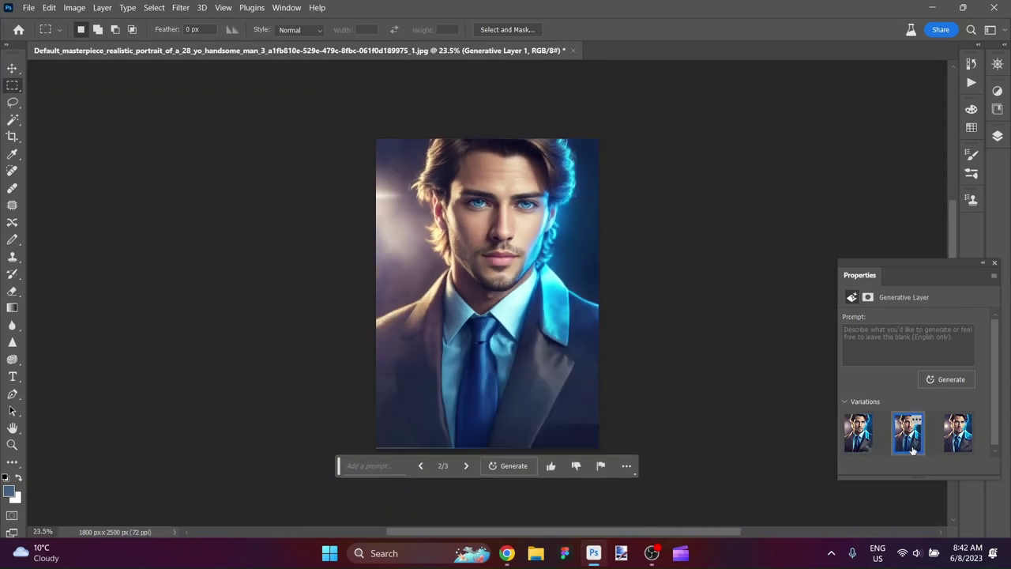
click(954, 445)
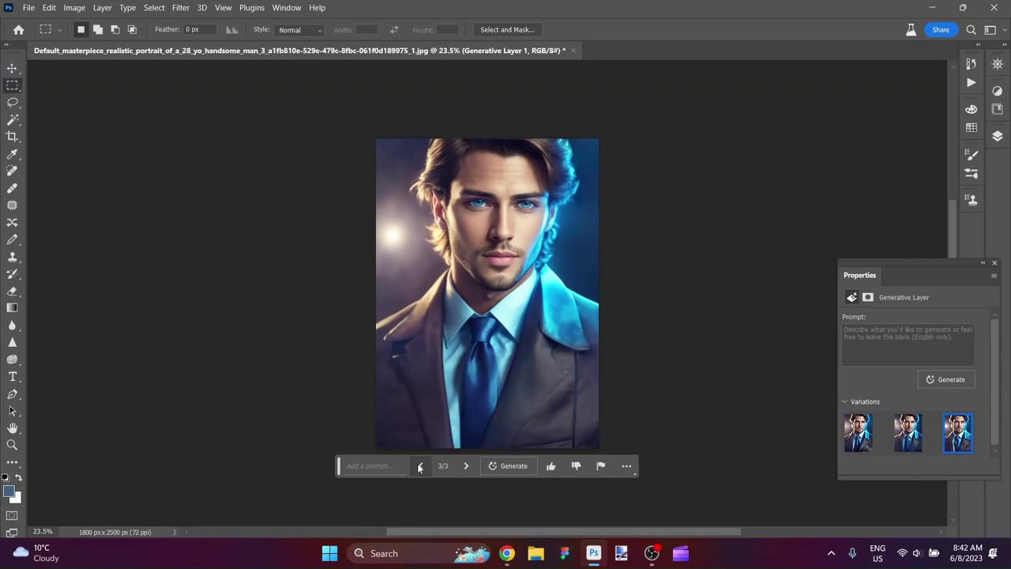
click(506, 466)
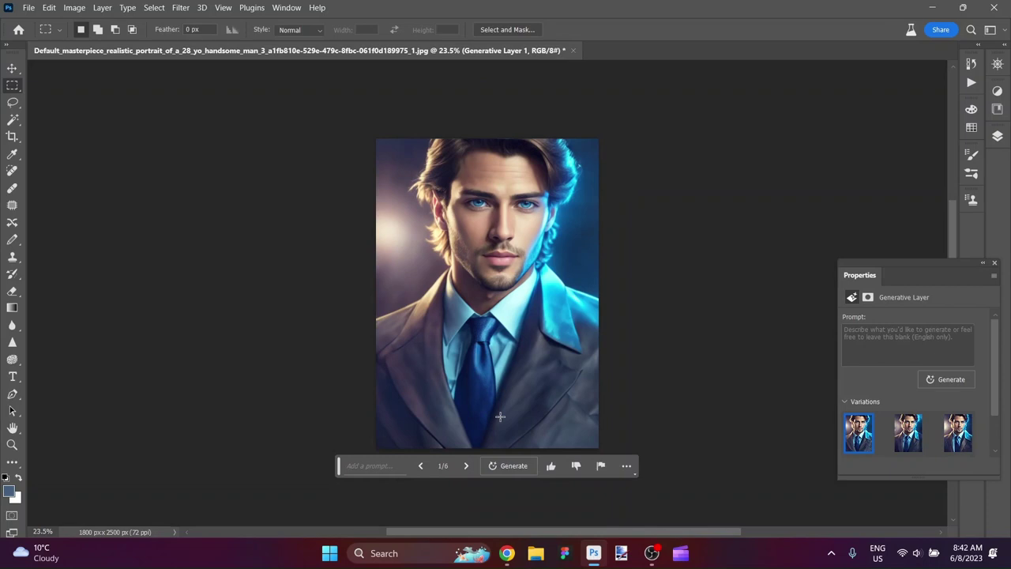
Step: Cycle through all six variations and return to the second
scroll(958, 433, down, 1)
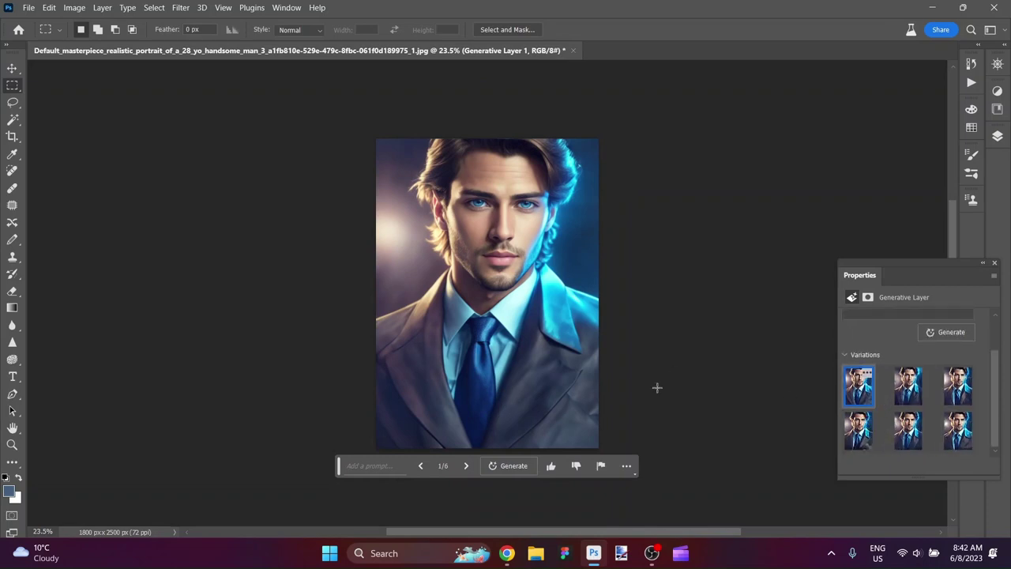
click(472, 465)
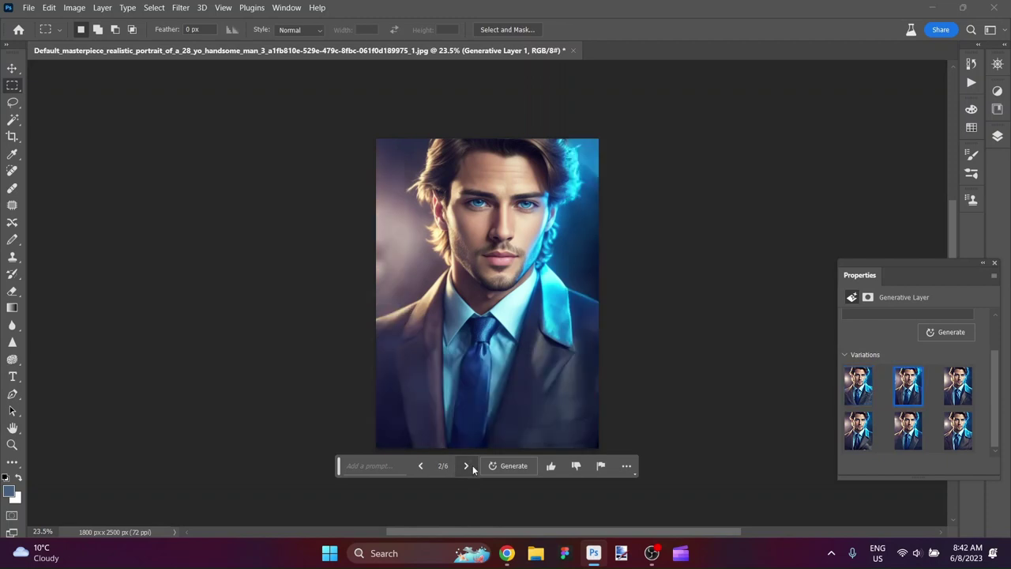
click(466, 465)
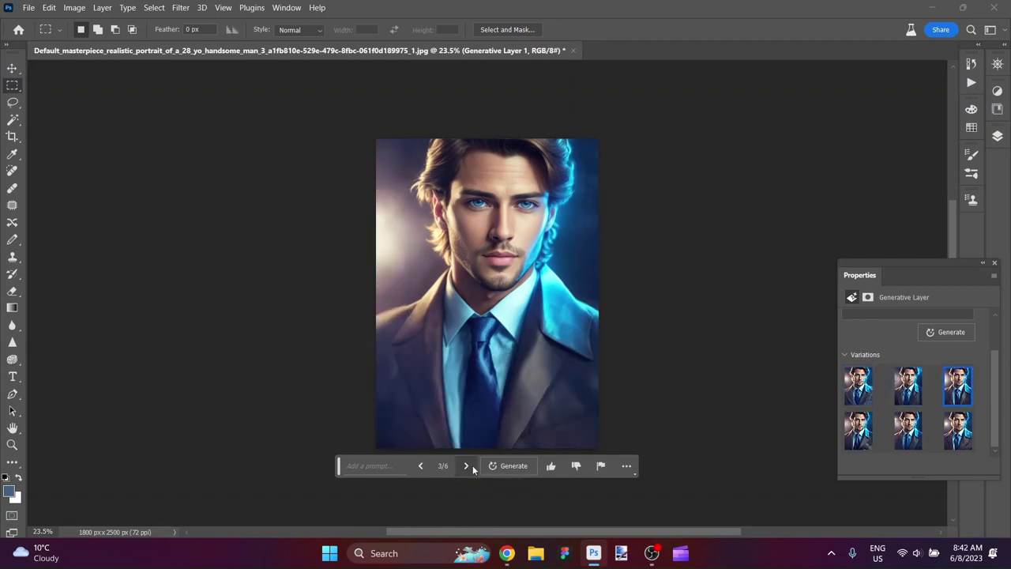
click(466, 465)
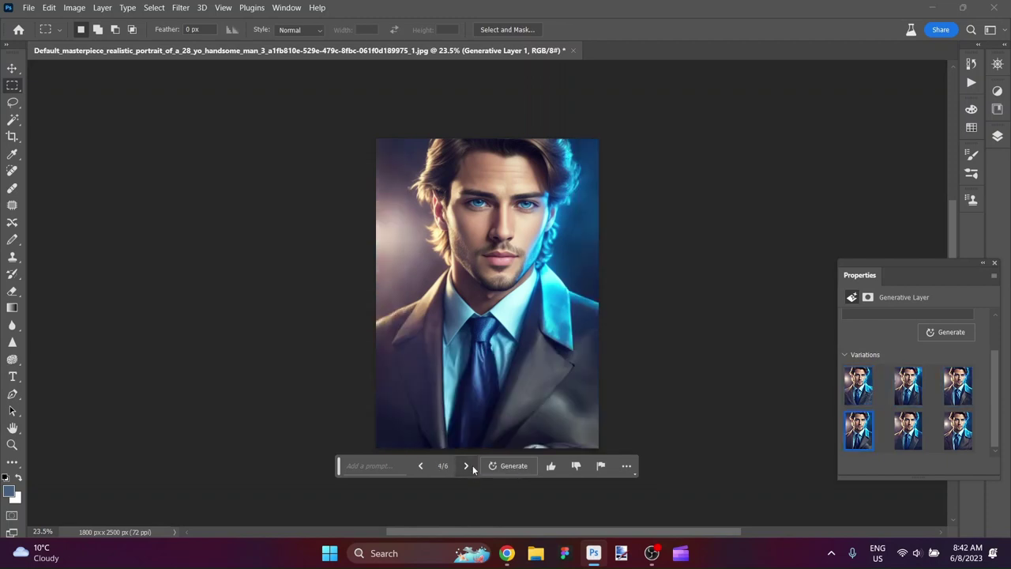
click(466, 466)
click(467, 466)
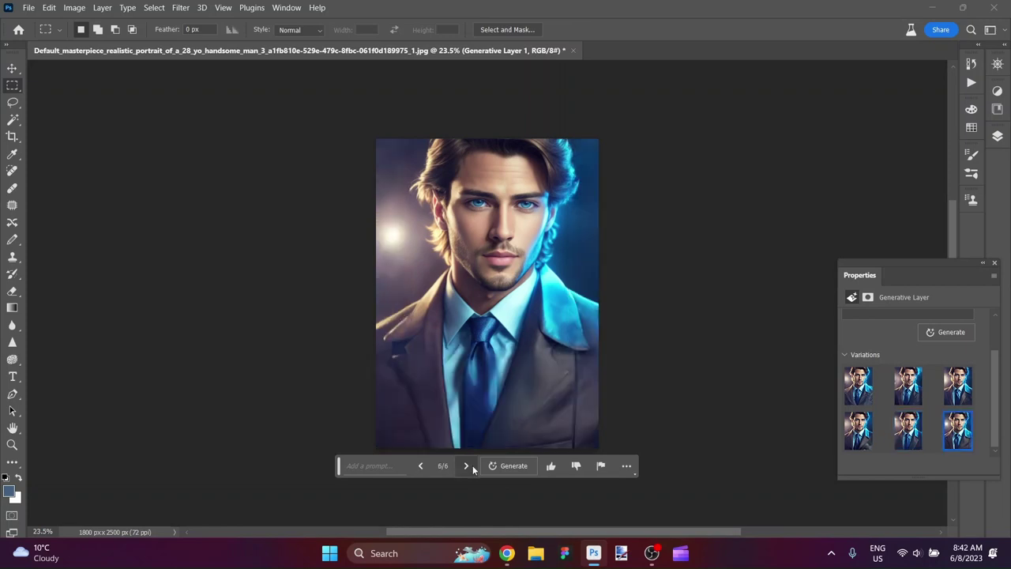
click(473, 466)
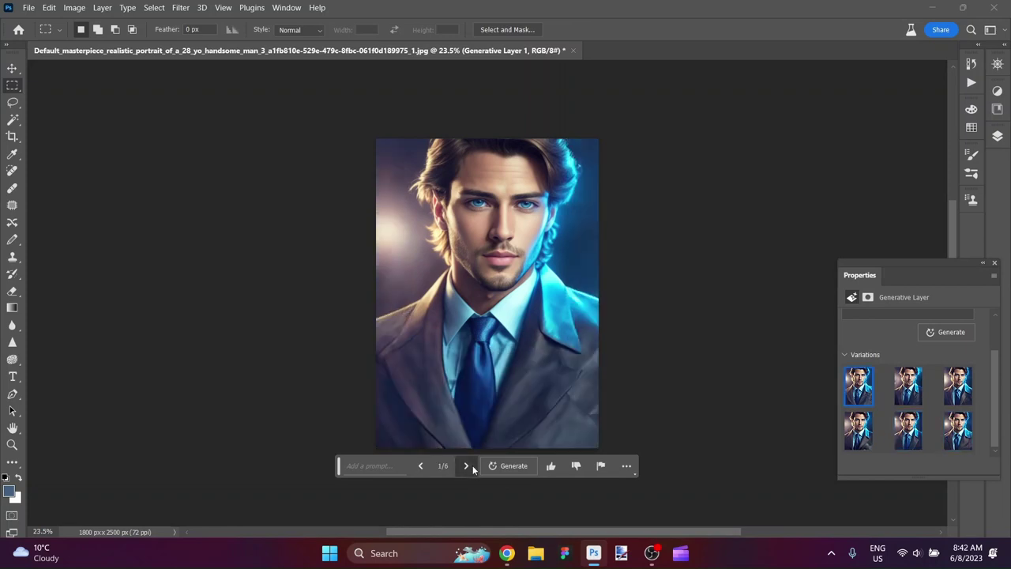
click(473, 465)
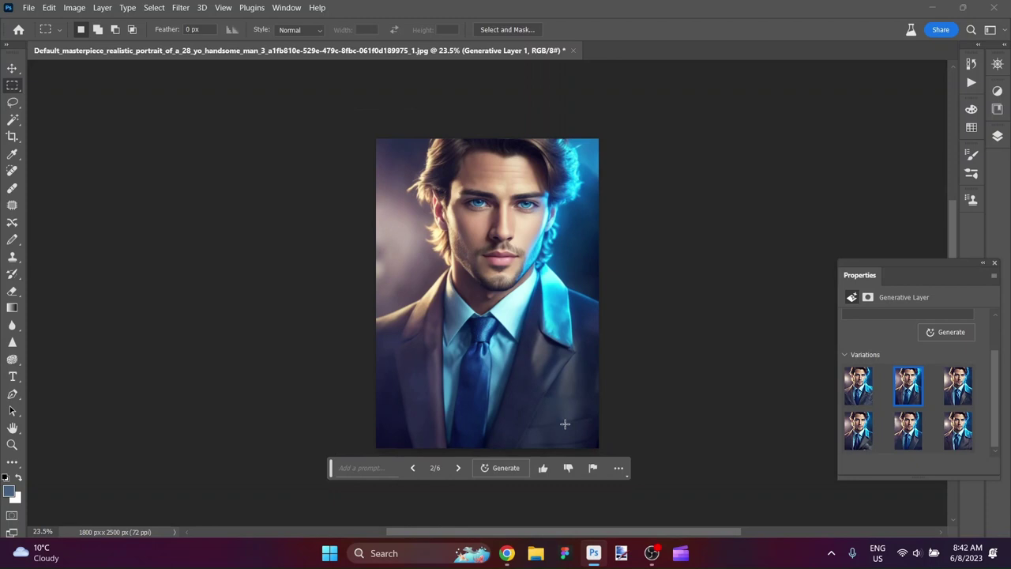
Step: Undo the latest six-variation generation
scroll(565, 423, up, 3)
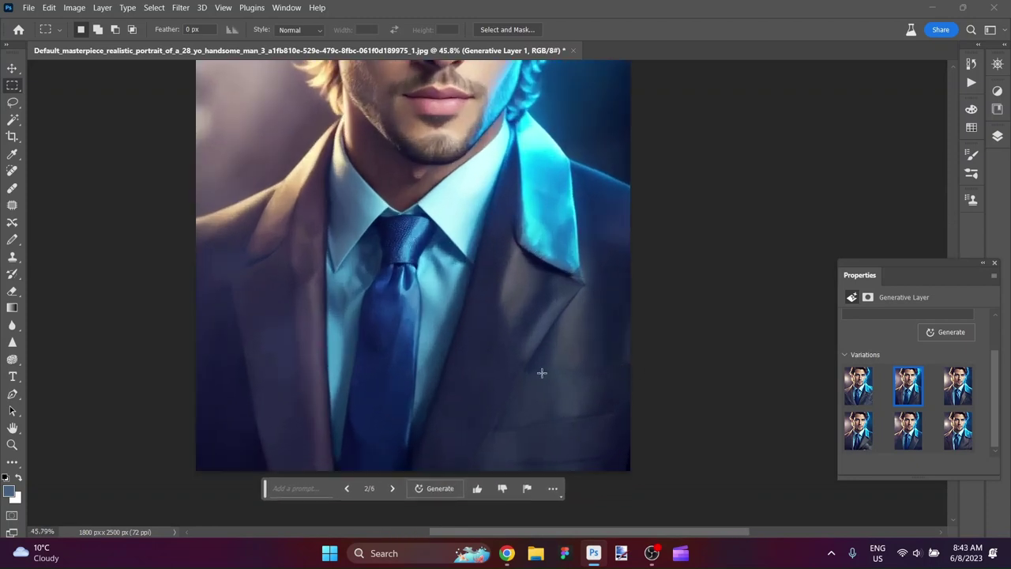
scroll(547, 403, down, 3)
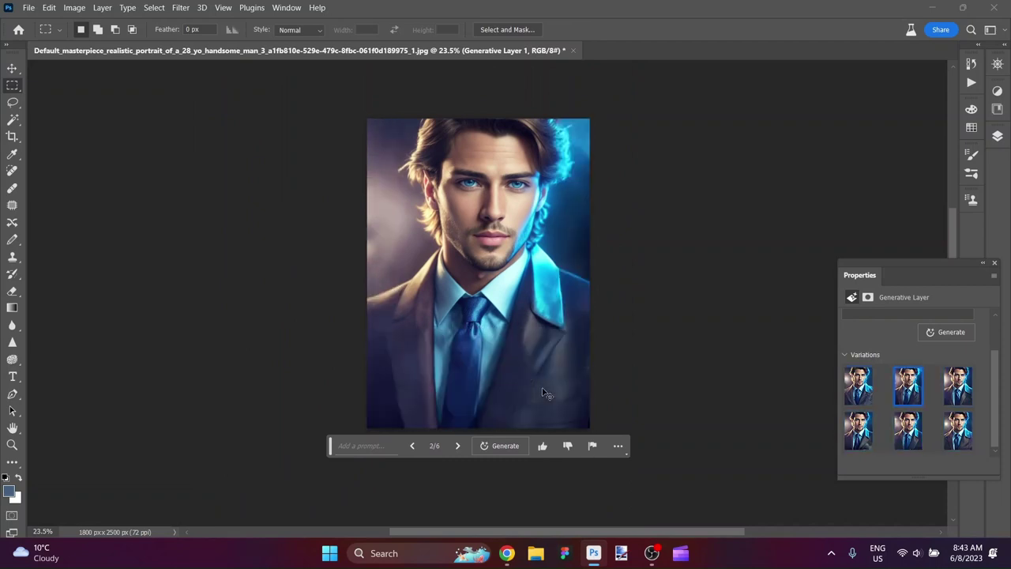
key(ctrl+z)
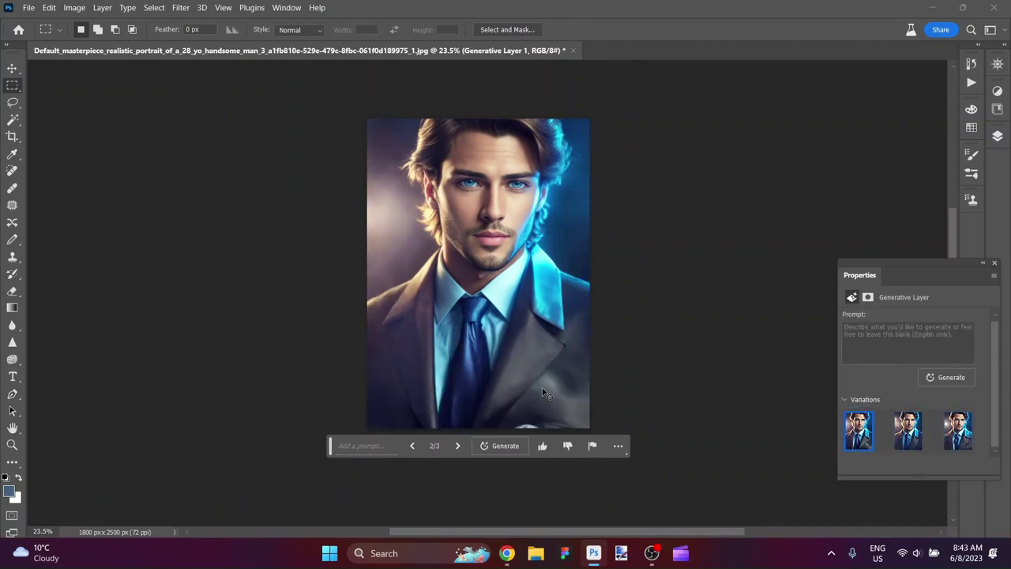
Step: Undo the generative fill and drop the selection
key(ctrl+z)
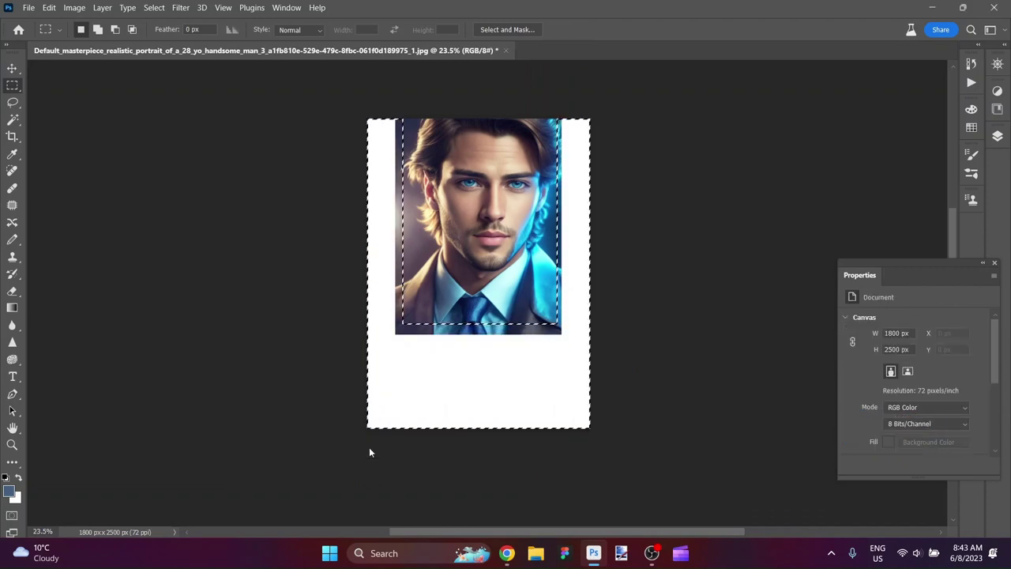
click(370, 446)
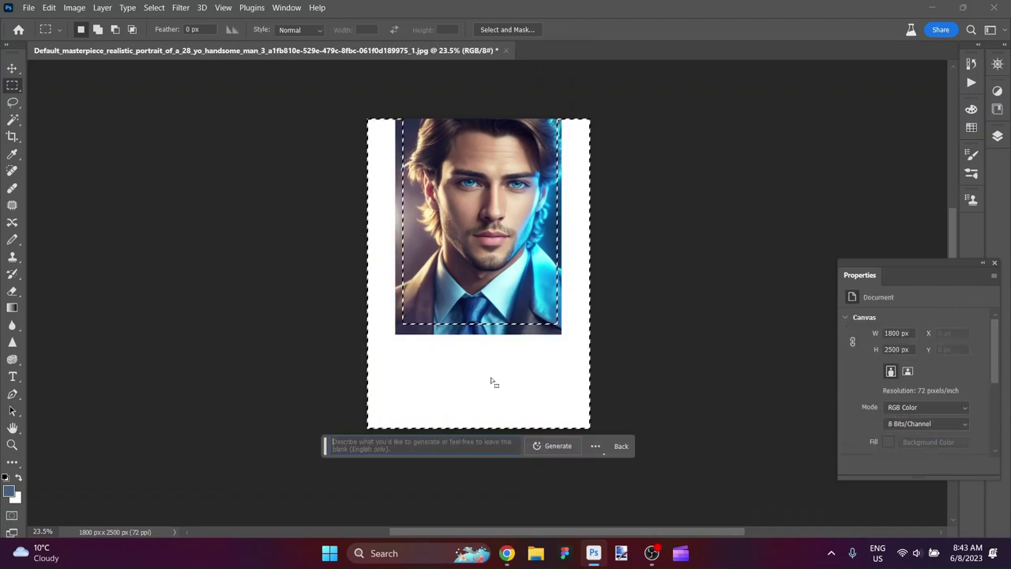
click(555, 340)
Step: Marquee a rectangle just inside the portrait's edges
scroll(555, 340, up, 5)
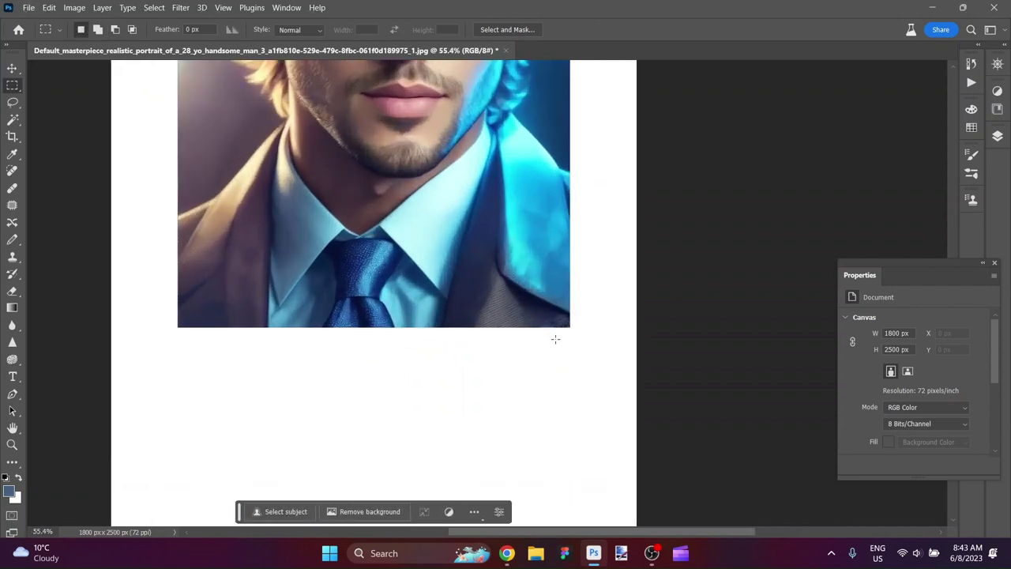
scroll(555, 339, down, 3)
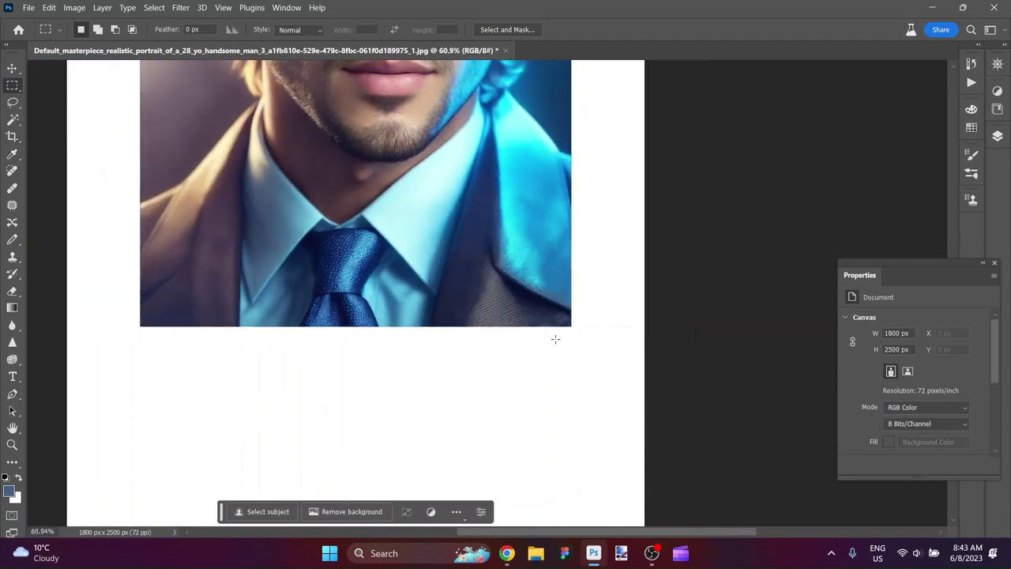
scroll(555, 339, up, 2)
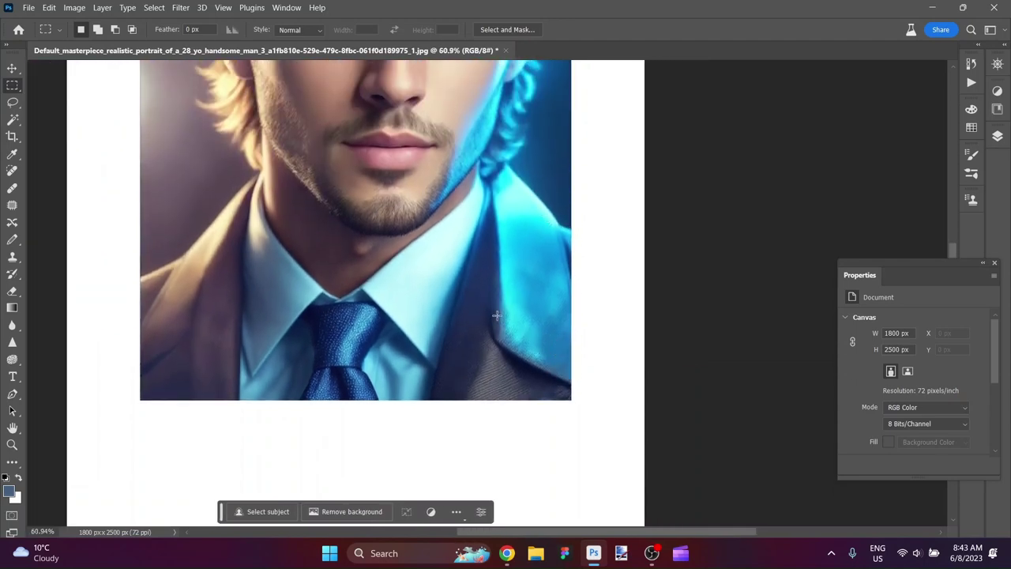
scroll(512, 303, down, 5)
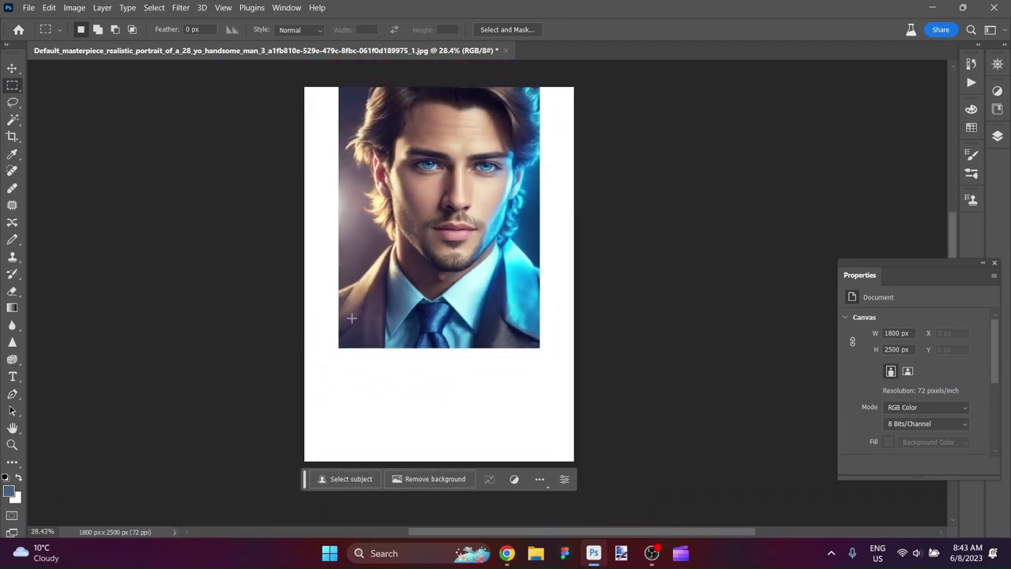
drag(361, 318, 527, 75)
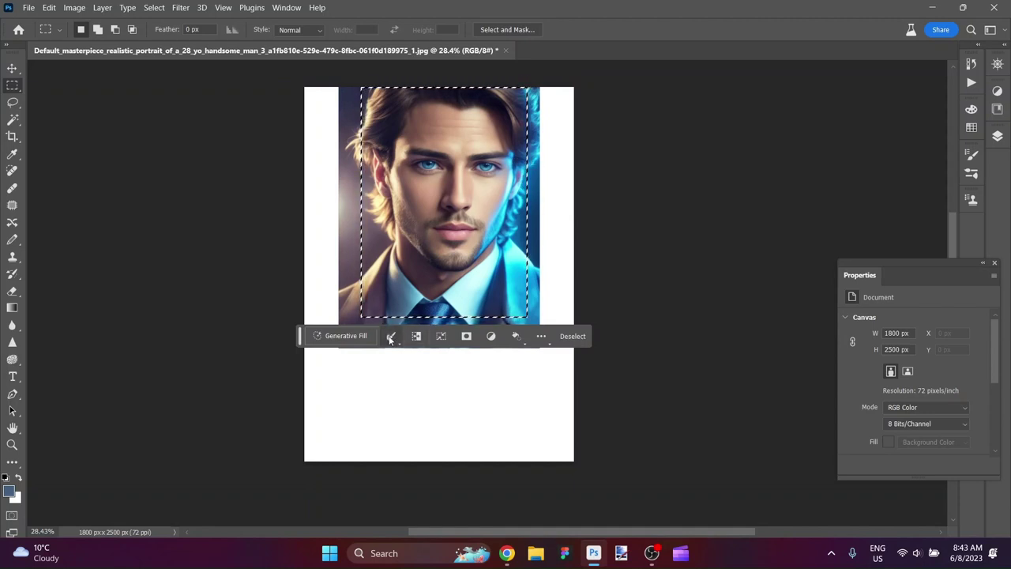
Step: Invert the selection to the white margins and generate a fill with no prompt
click(418, 337)
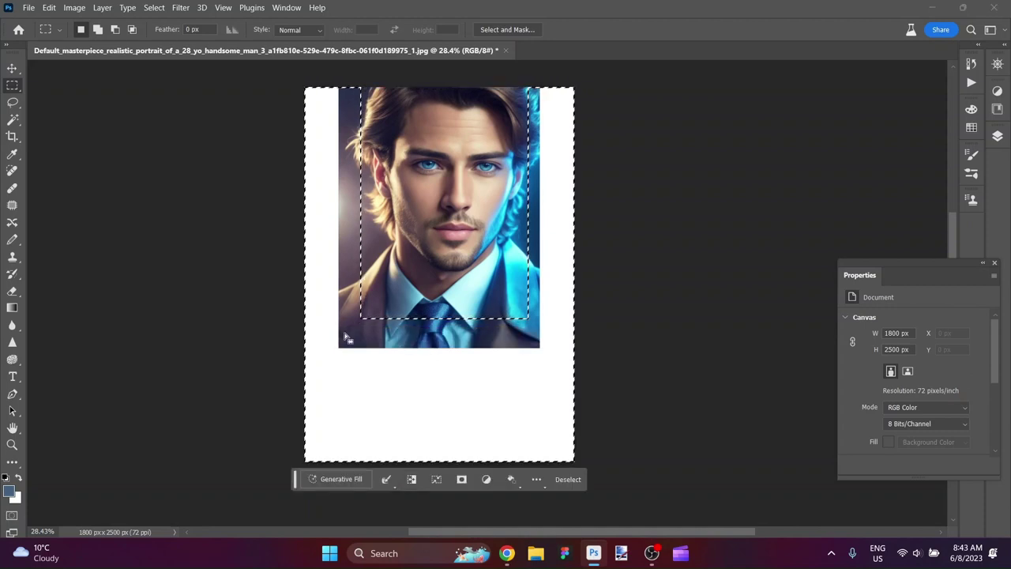
click(344, 472)
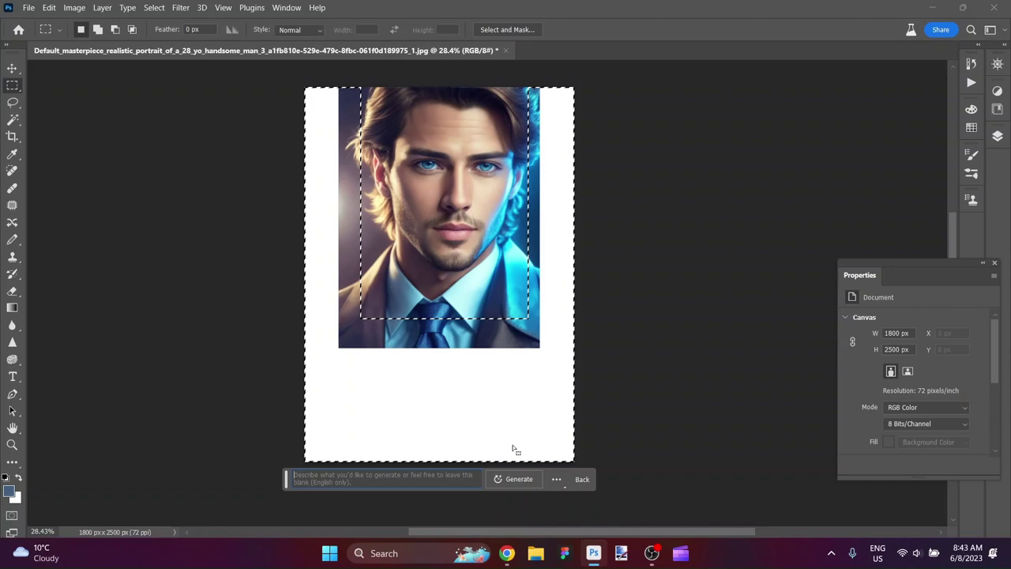
click(501, 478)
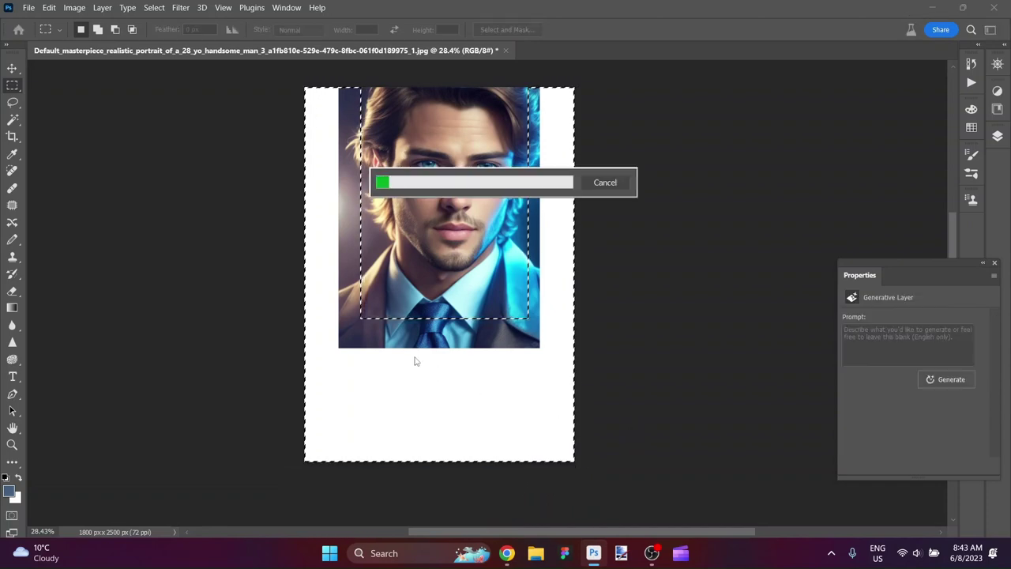
scroll(432, 364, up, 2)
scroll(432, 362, up, 5)
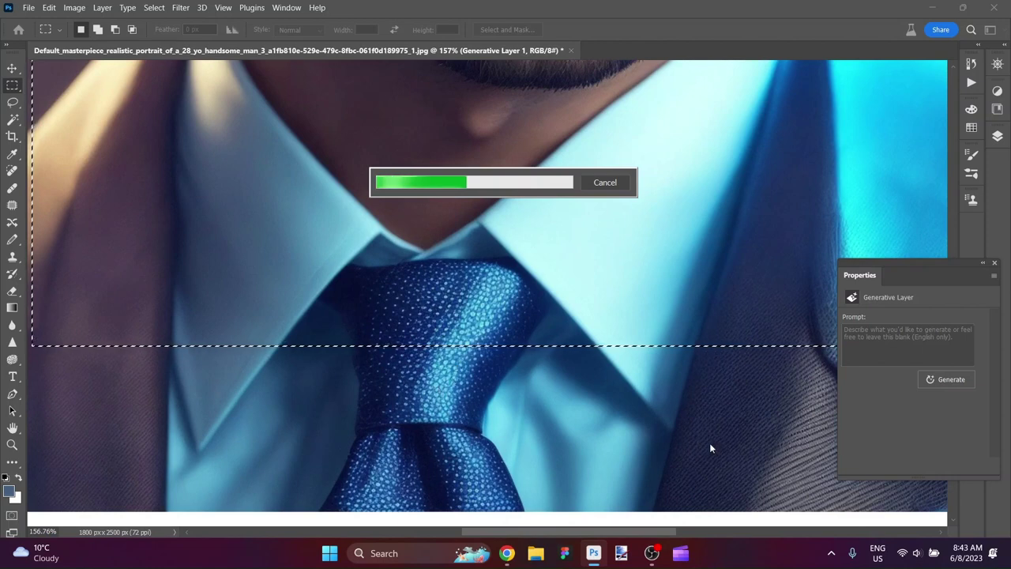
drag(646, 532, 667, 529)
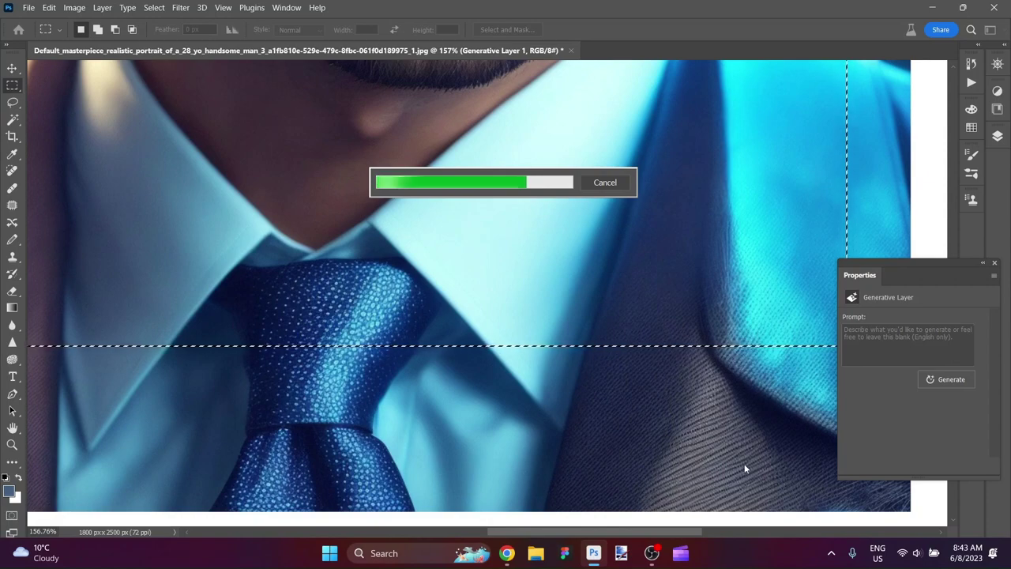
scroll(664, 439, down, 6)
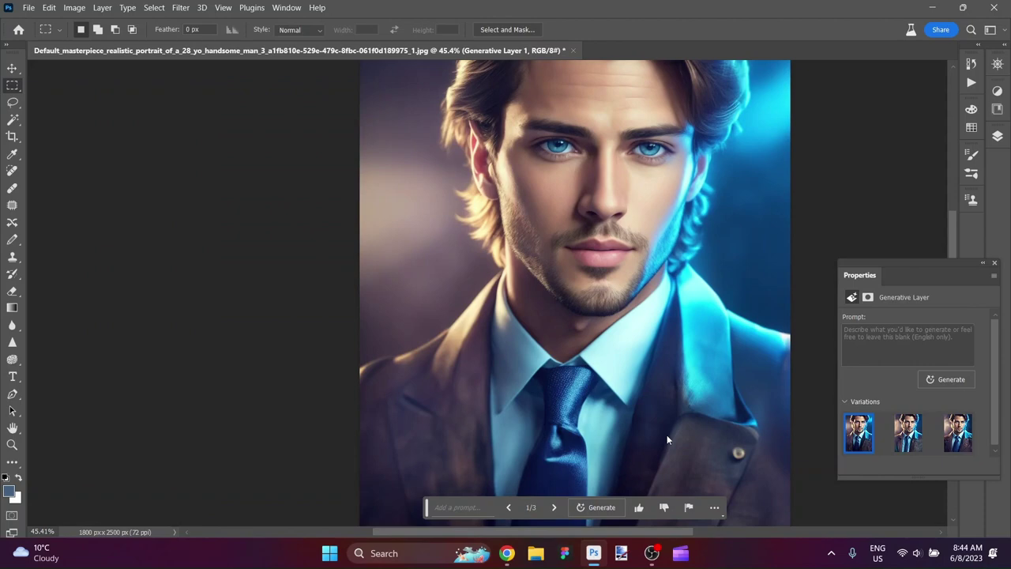
Step: Compare all three jacket variations and settle on the second one
scroll(666, 435, down, 3)
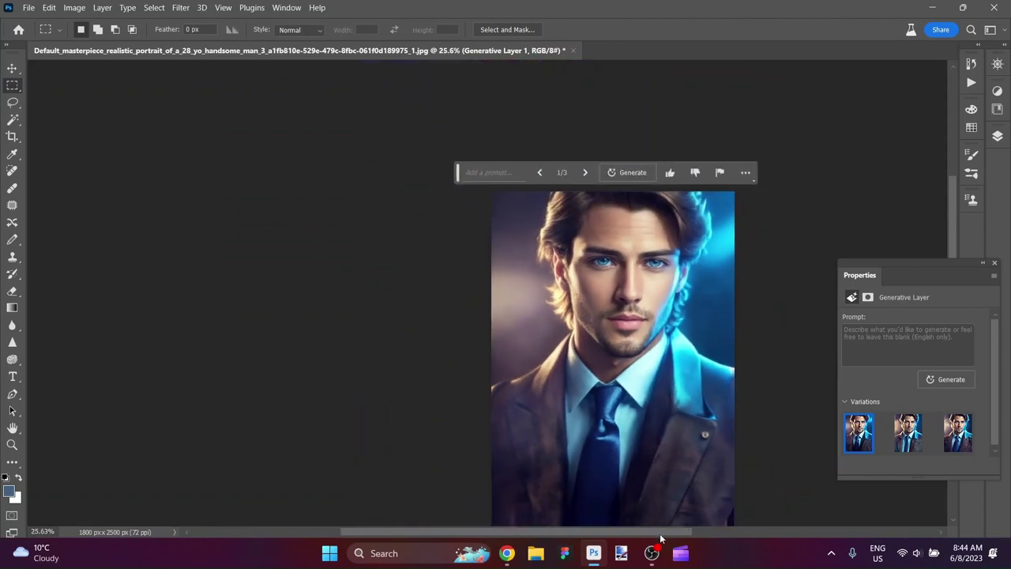
scroll(624, 514, right, 3)
scroll(583, 493, up, 2)
scroll(583, 493, up, 1)
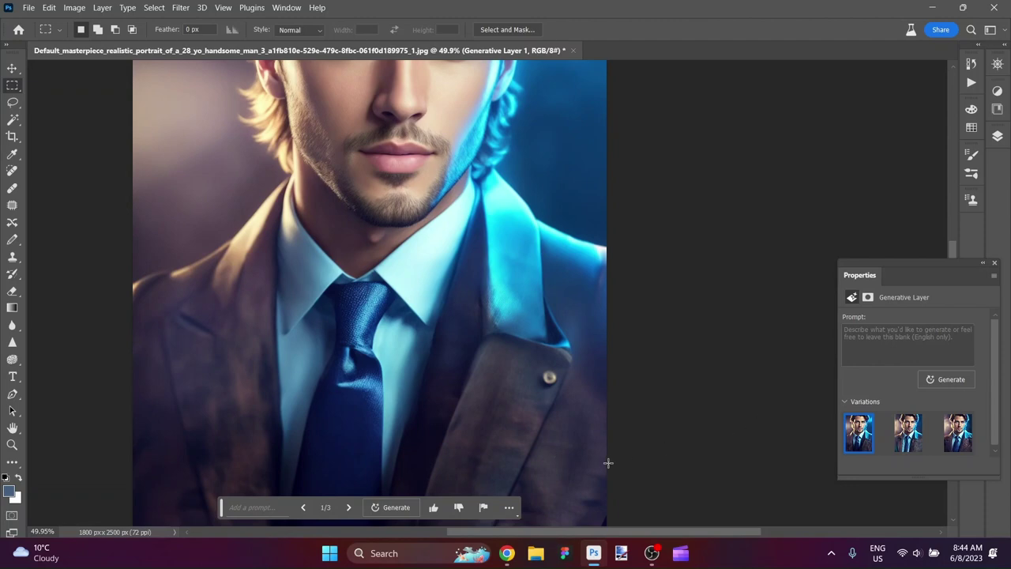
click(924, 447)
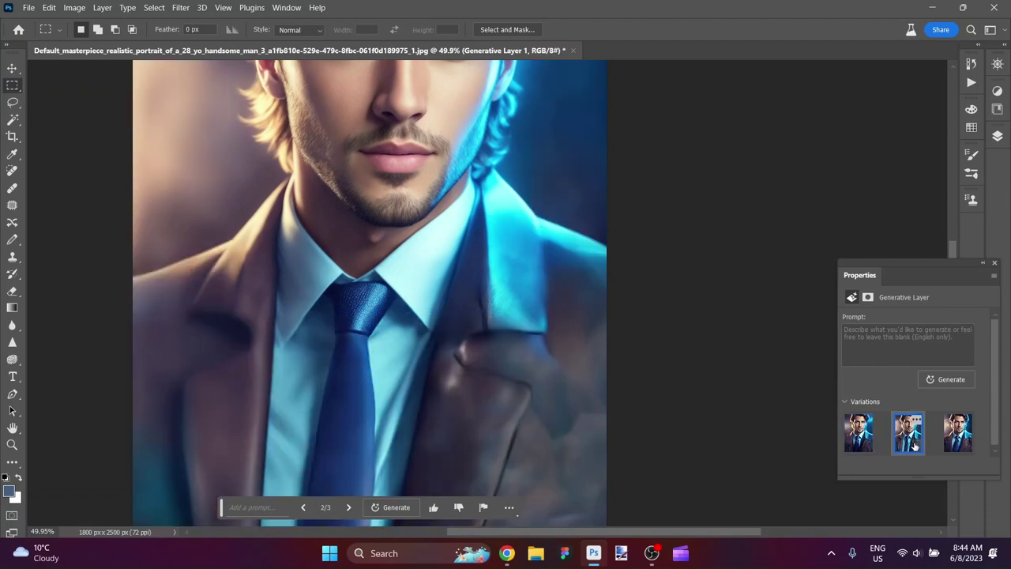
click(955, 440)
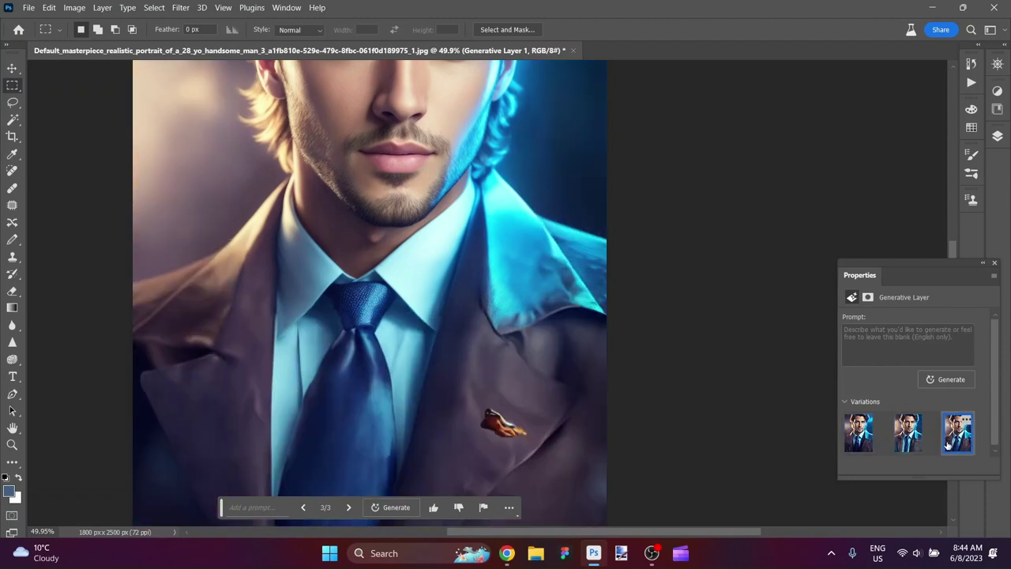
scroll(562, 431, down, 3)
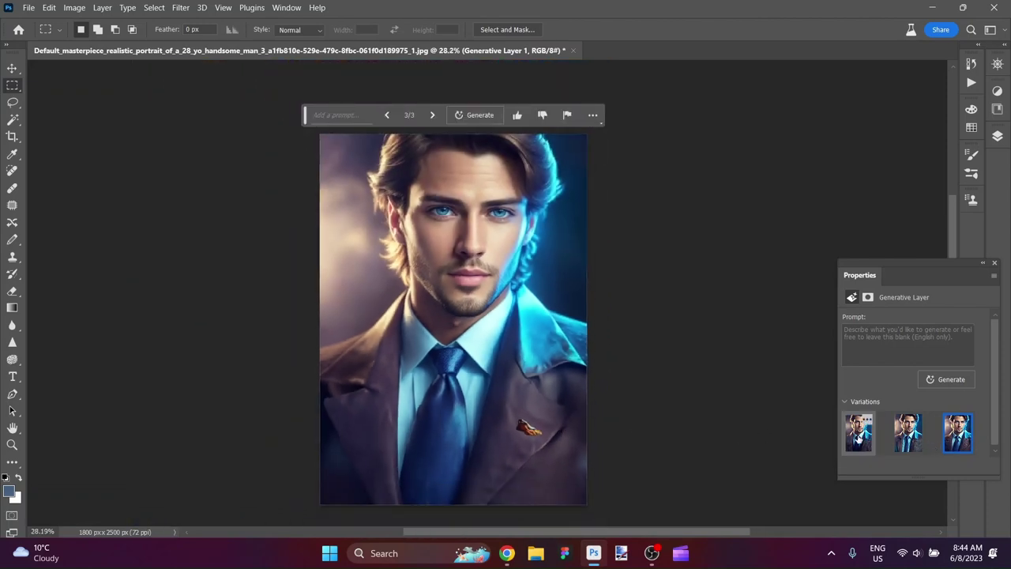
click(862, 441)
click(909, 435)
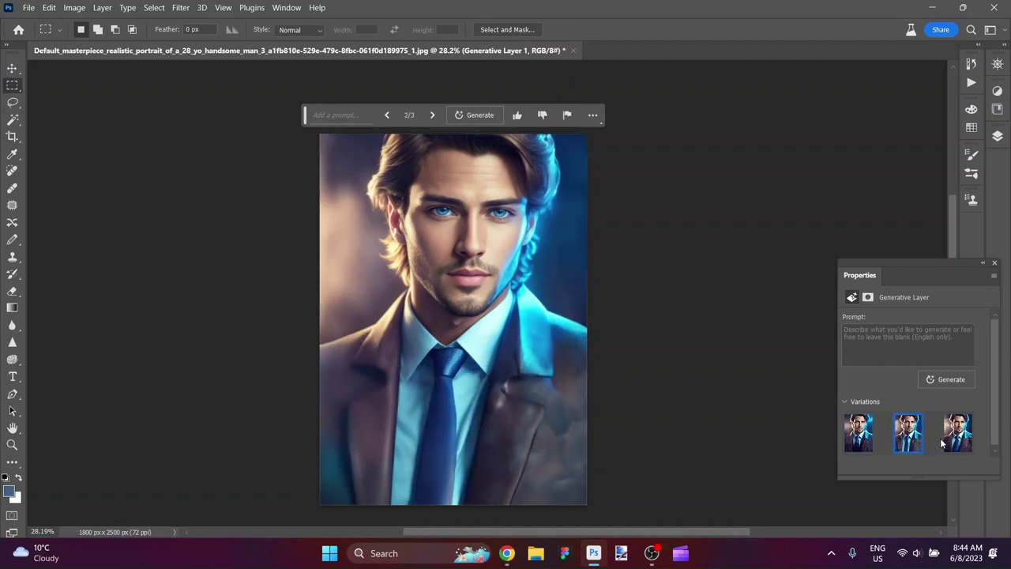
click(946, 444)
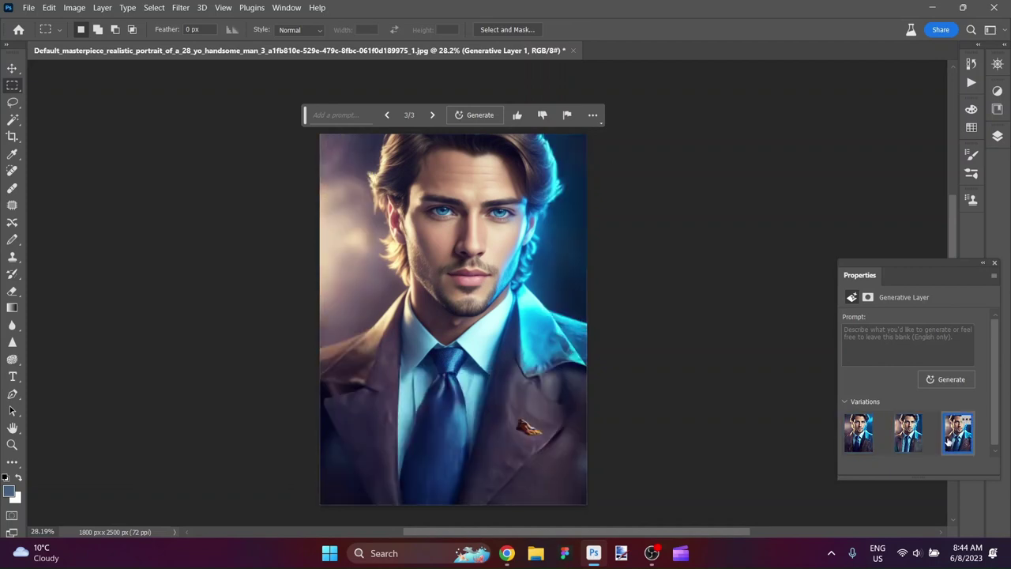
click(908, 444)
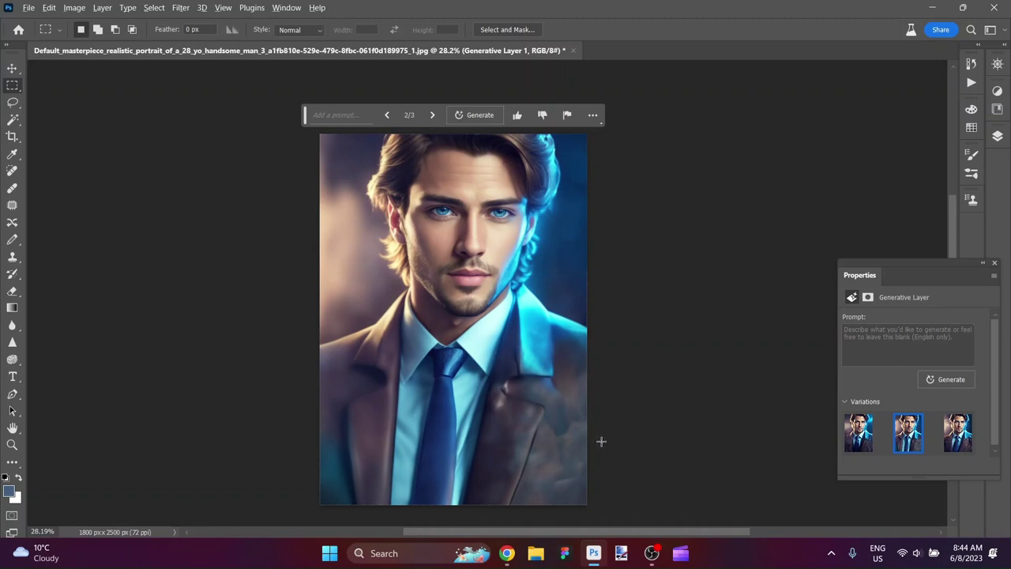
scroll(601, 441, up, 1)
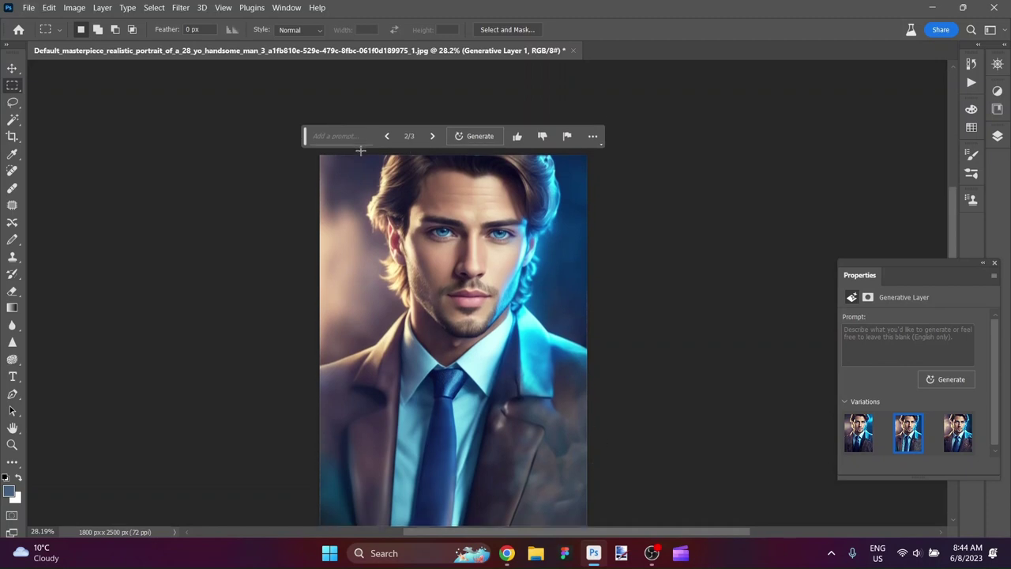
Step: Crop the canvas upward to 1800 × 2890 px and marquee the new white strip above the head
drag(308, 139, 551, 82)
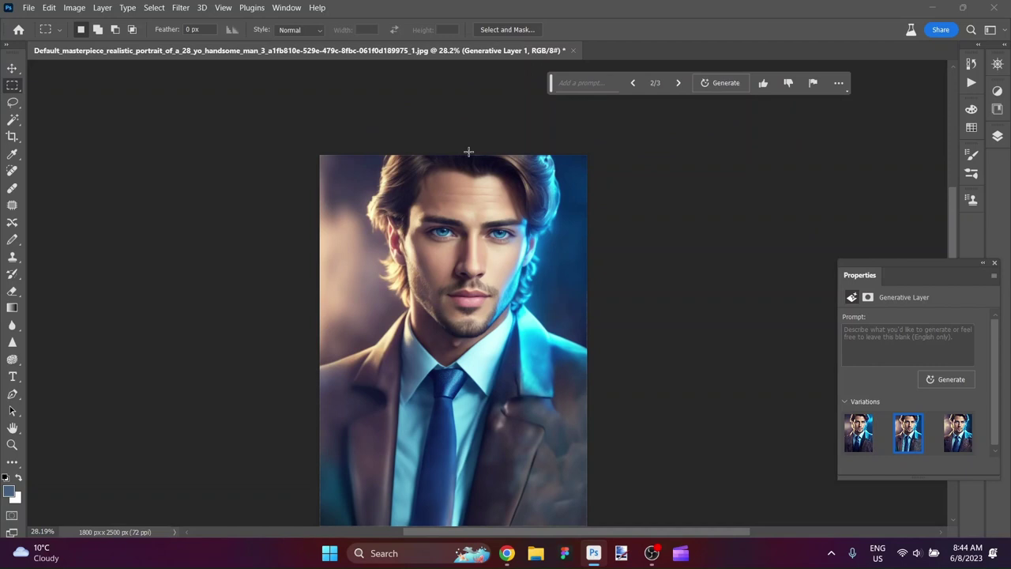
key(c)
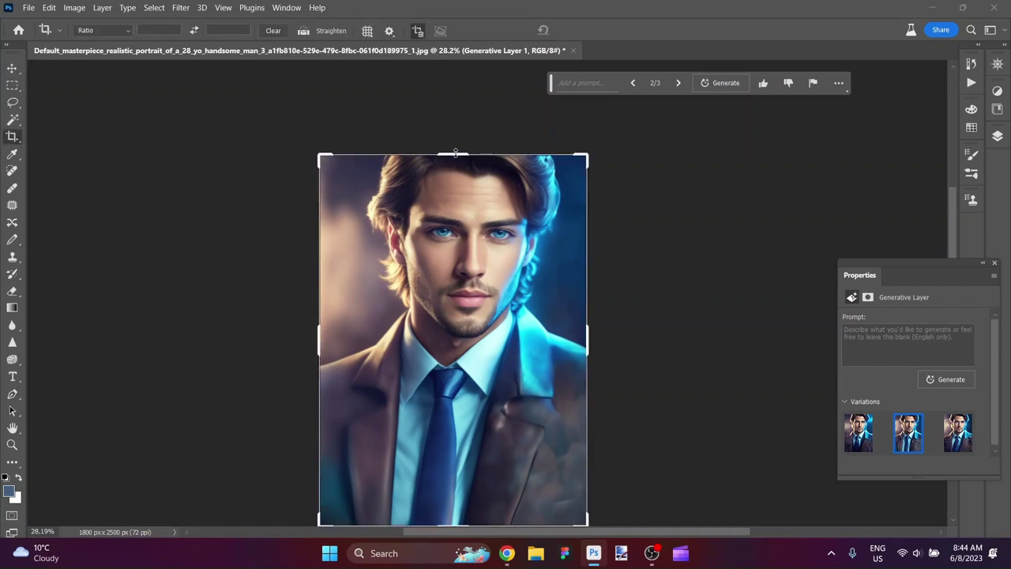
drag(457, 154, 459, 128)
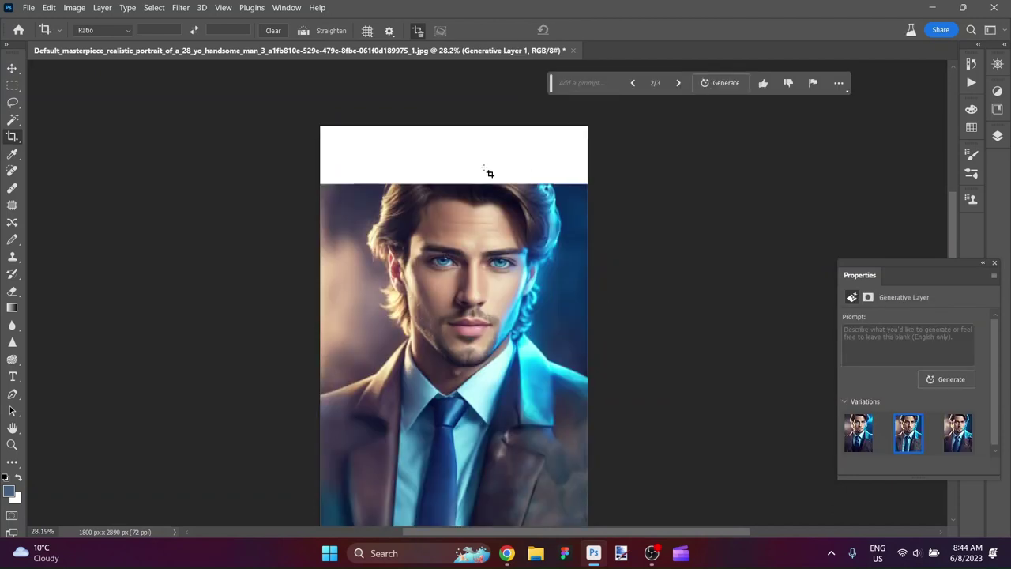
key(m)
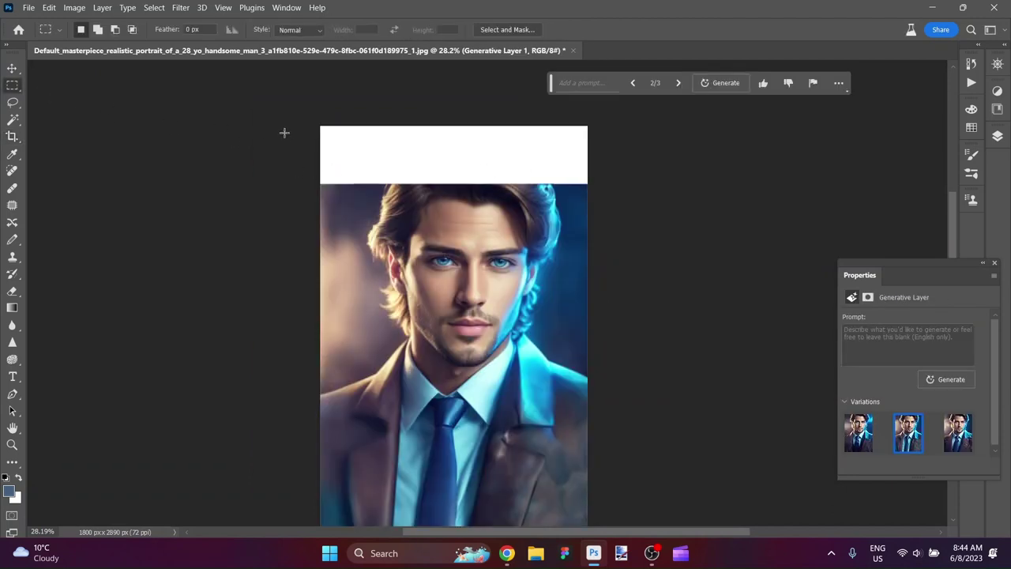
drag(293, 109, 622, 192)
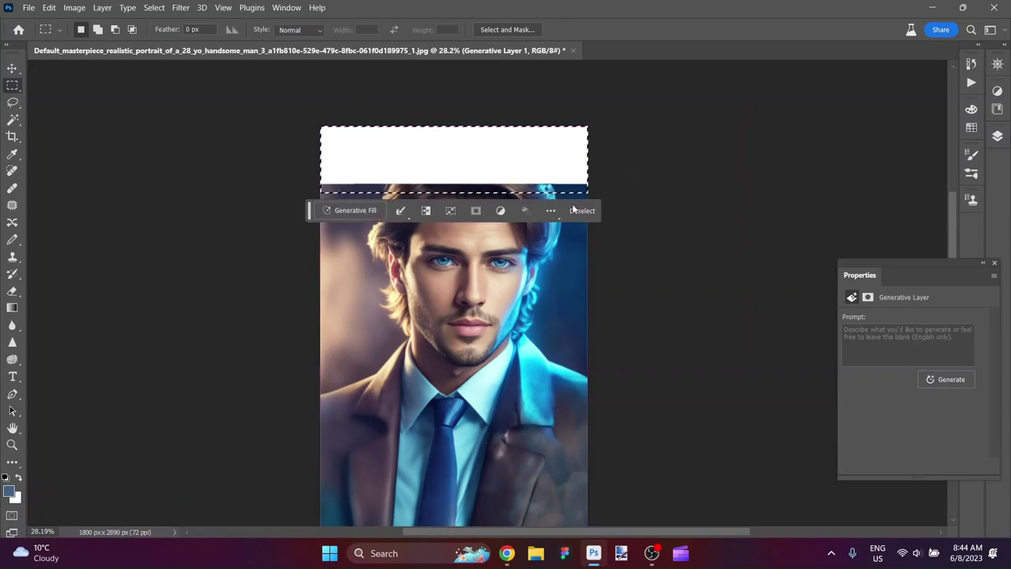
Step: Run Generative Fill with an empty prompt on the blank strip above the head
click(364, 210)
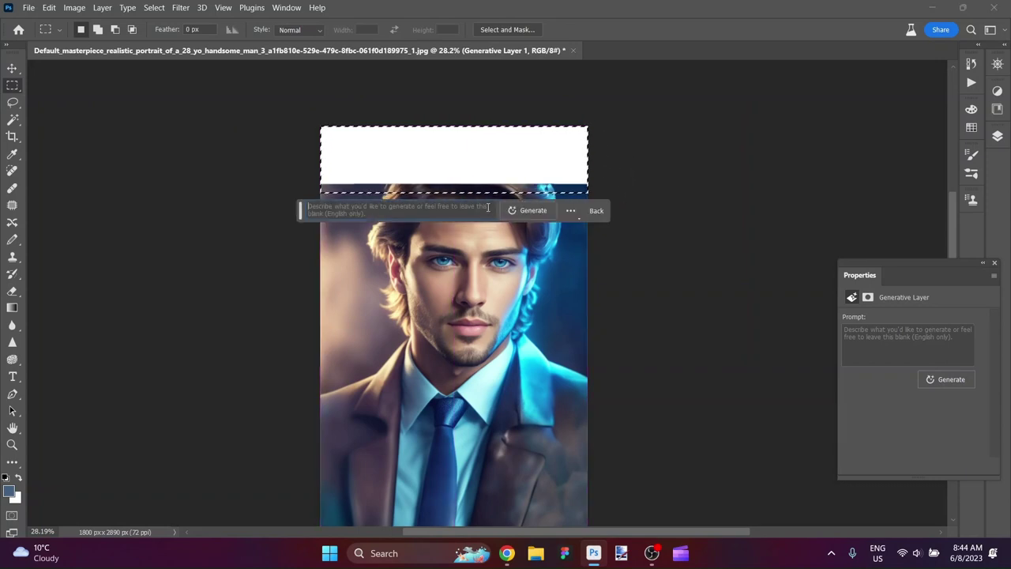
click(534, 210)
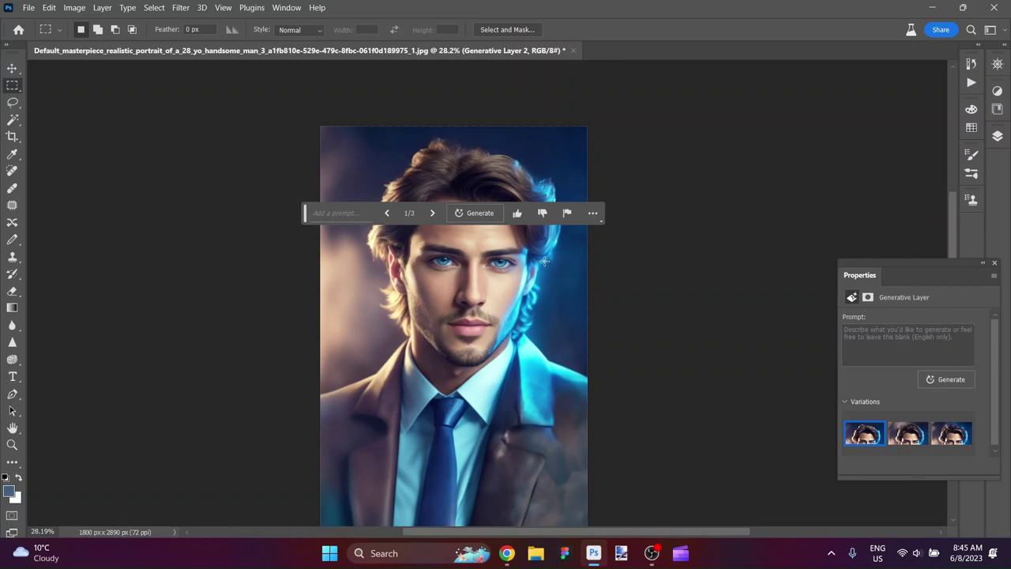
Step: Compare all three generated top-strip variations and keep variation 2 of 3
drag(305, 213, 663, 151)
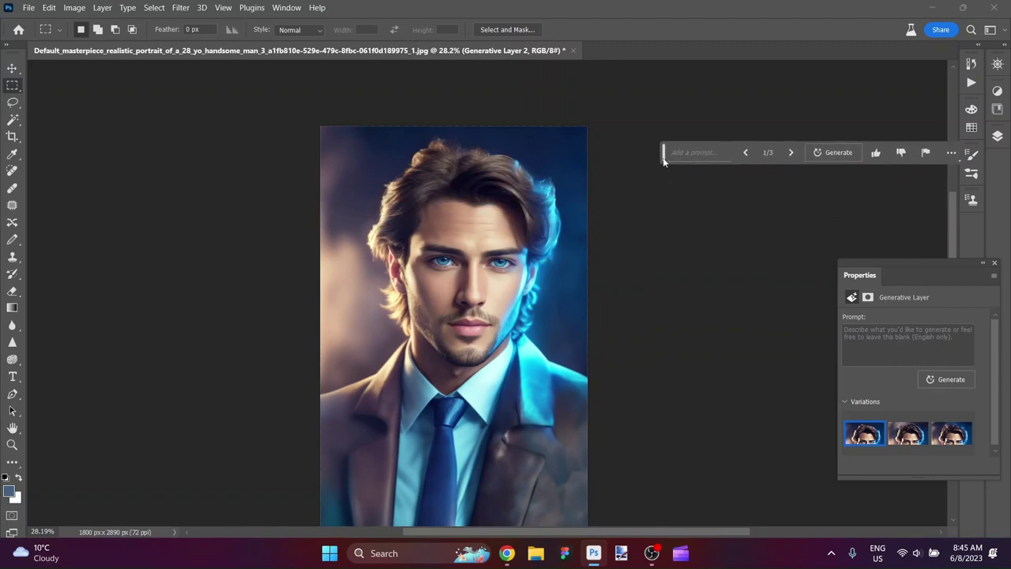
click(792, 151)
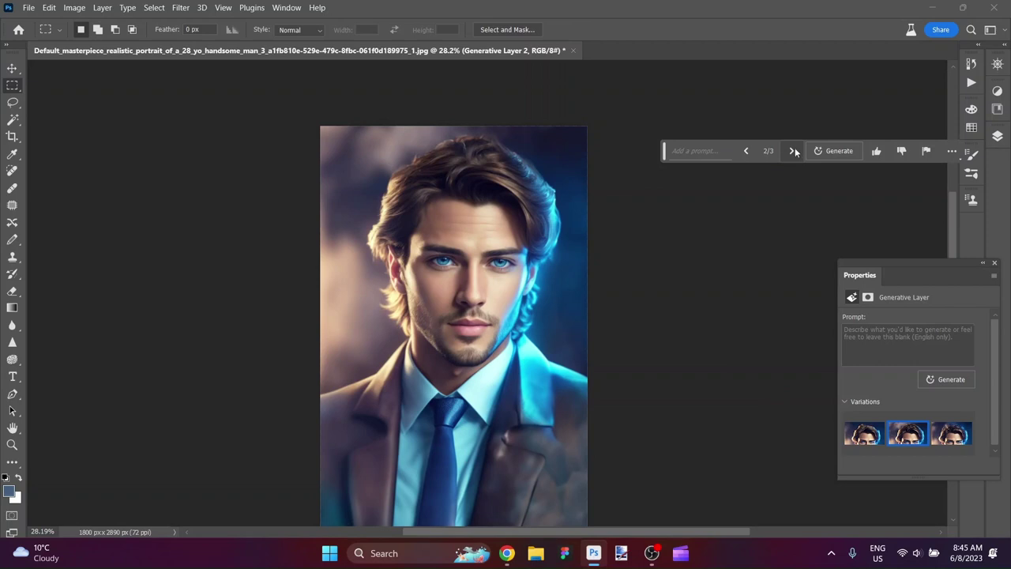
click(793, 151)
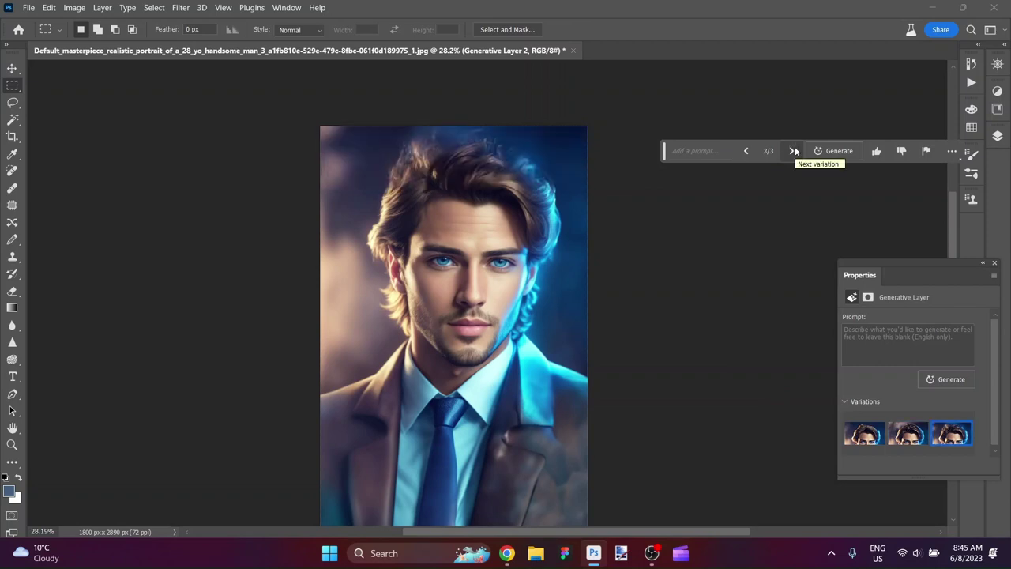
click(793, 151)
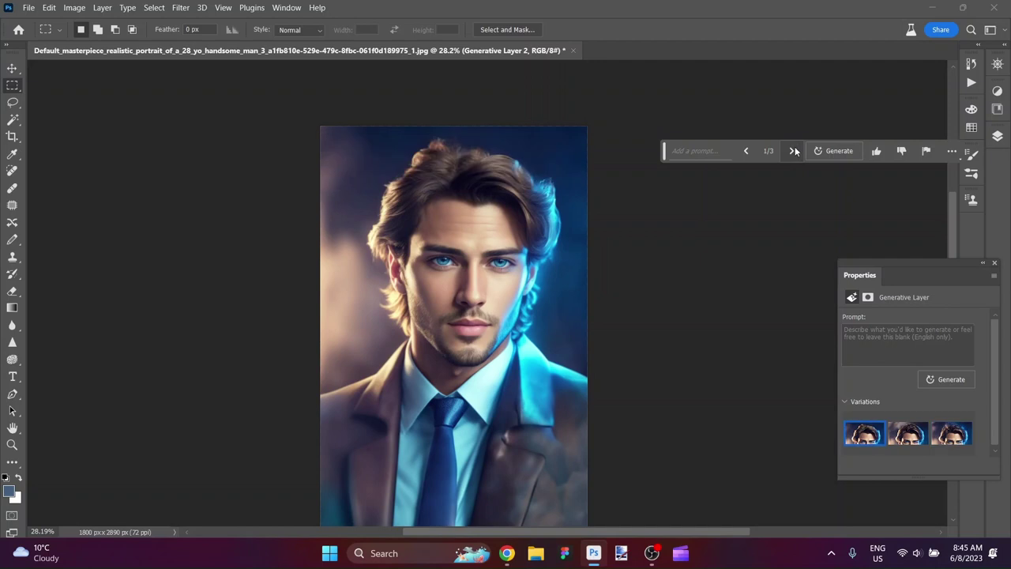
click(795, 151)
click(795, 151)
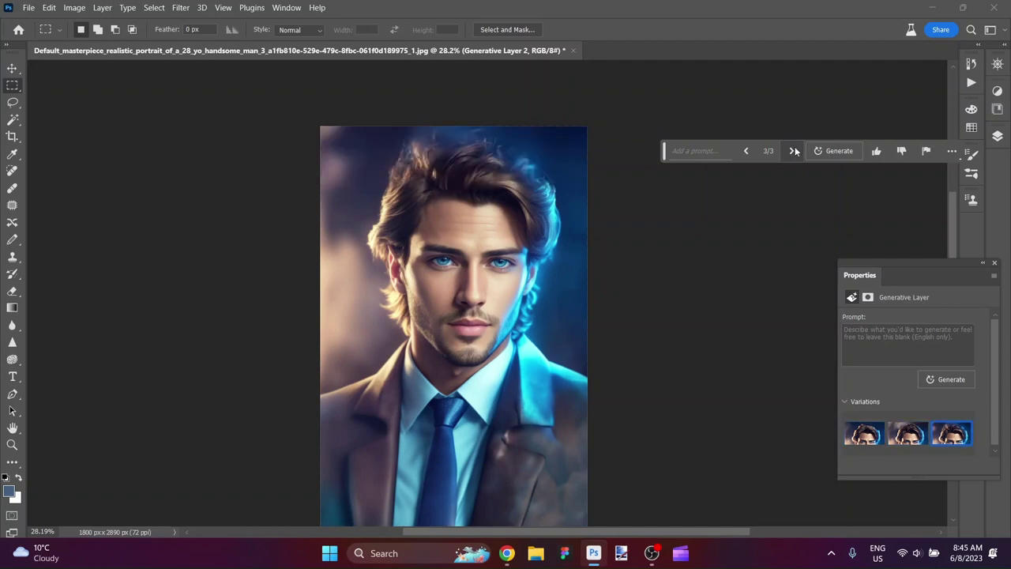
click(748, 152)
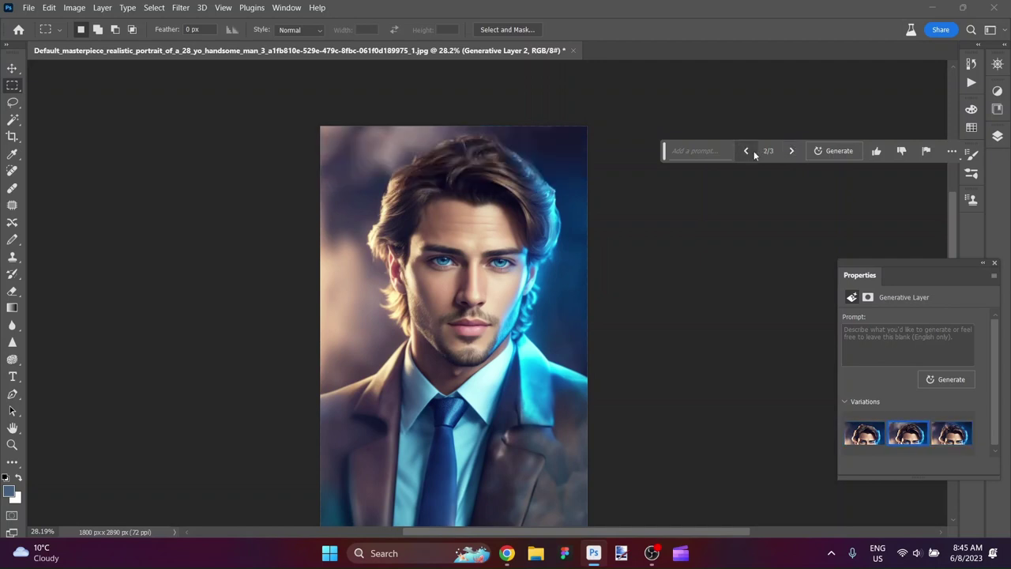
click(750, 152)
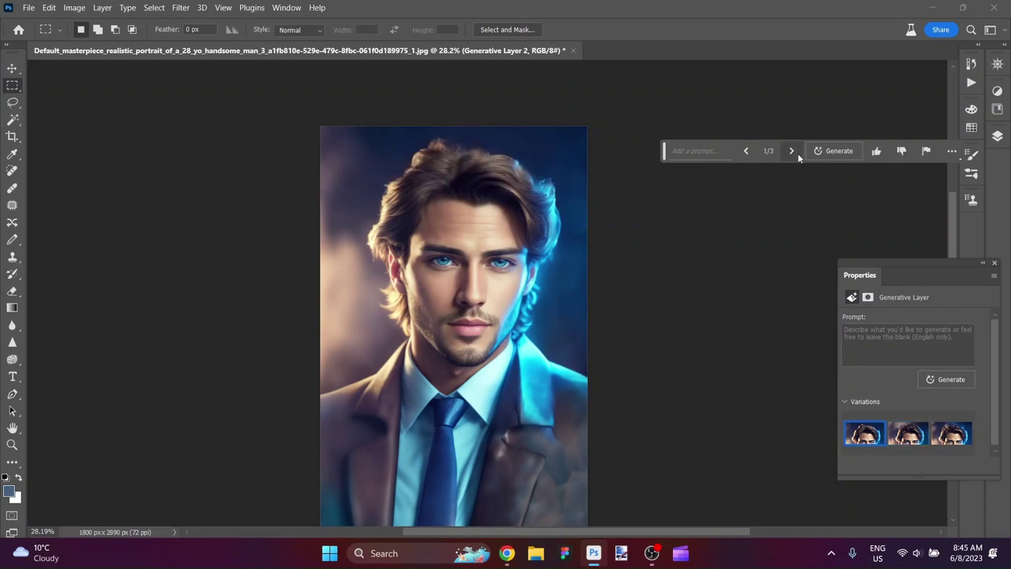
click(794, 152)
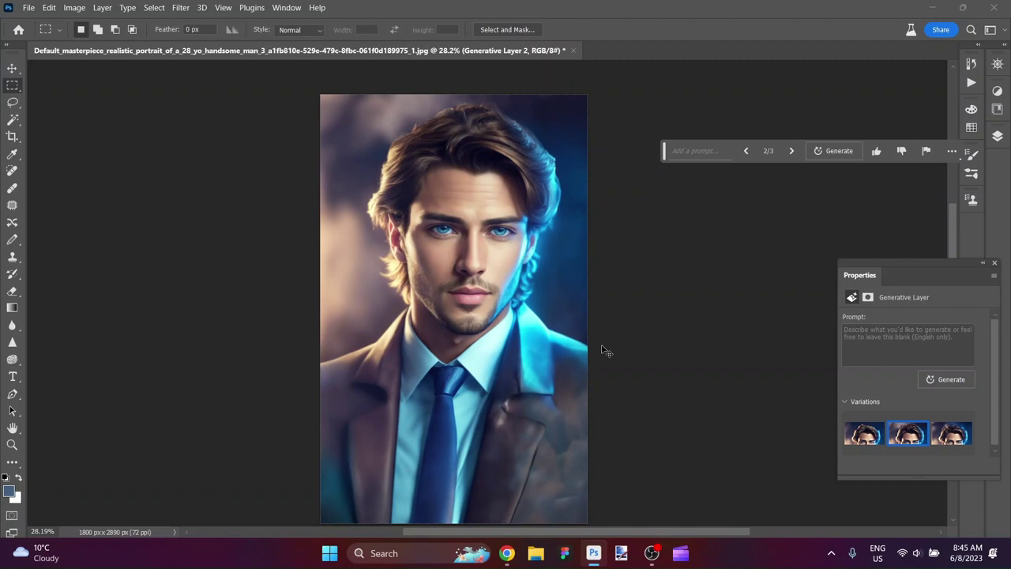
Step: Fit the portrait on screen with panels hidden, then zoom in to inspect the lips and eyes
key(ctrl+0)
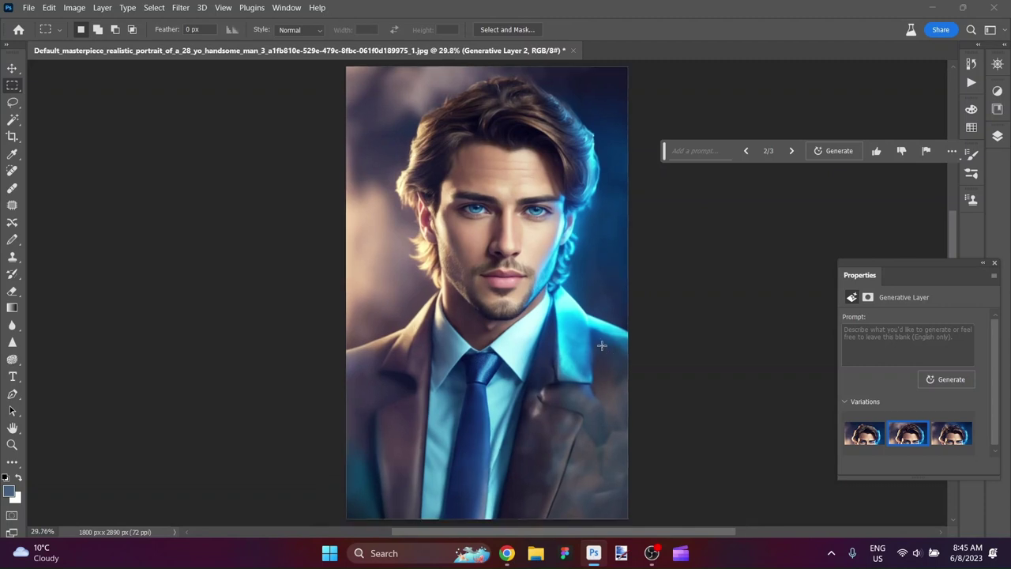
key(Tab)
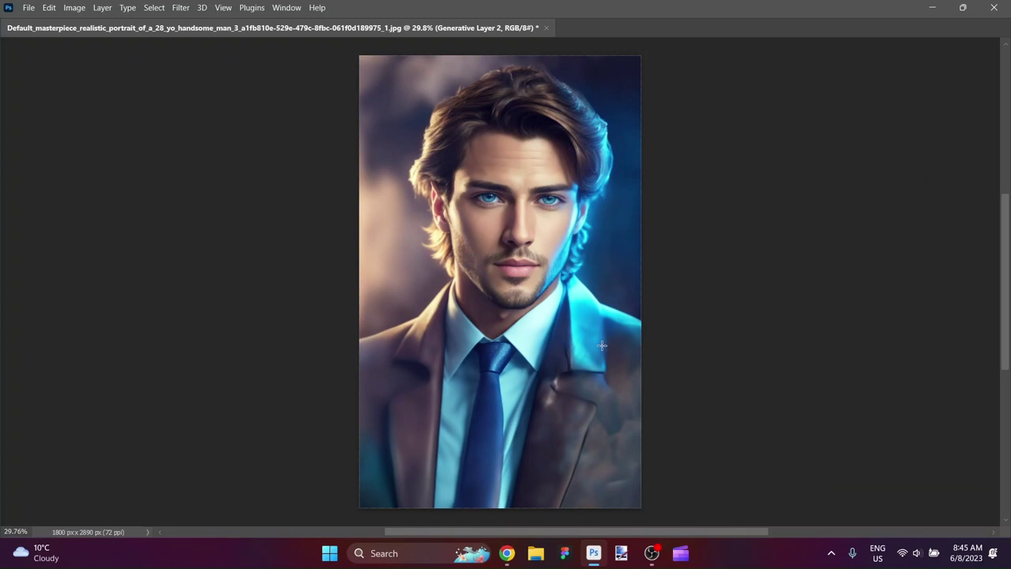
scroll(611, 316, up, 15)
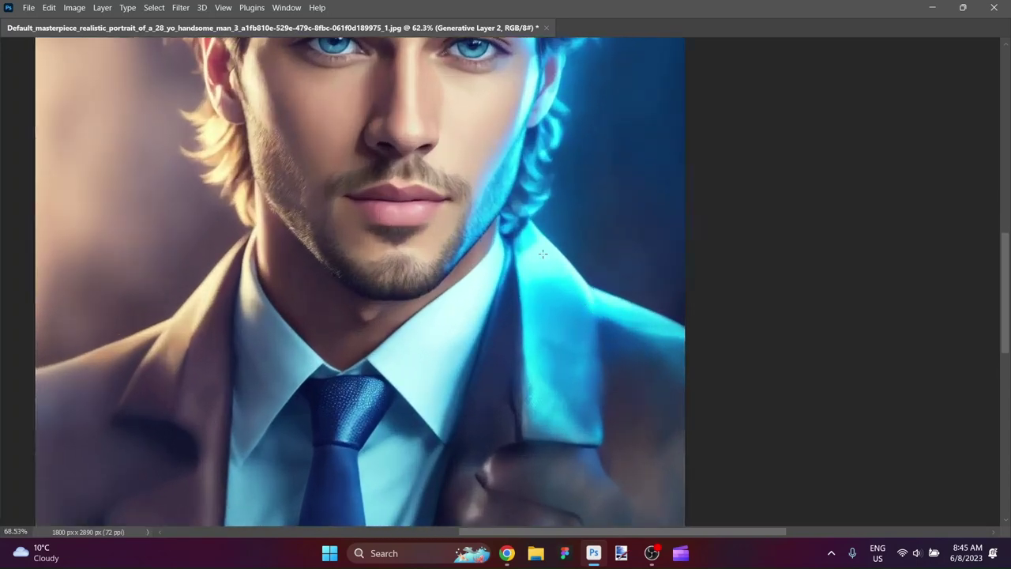
scroll(289, 163, up, 6)
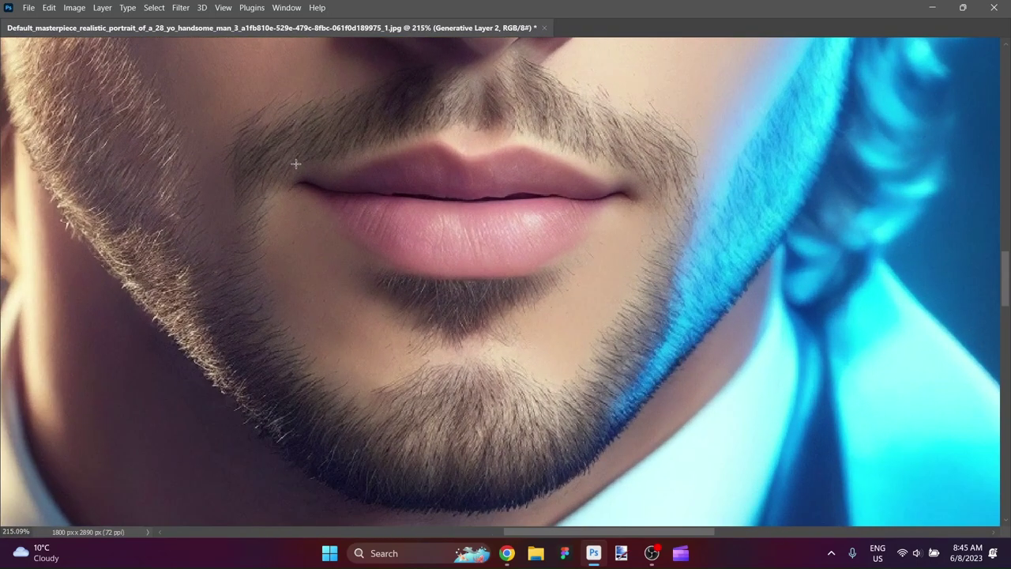
scroll(359, 160, up, 6)
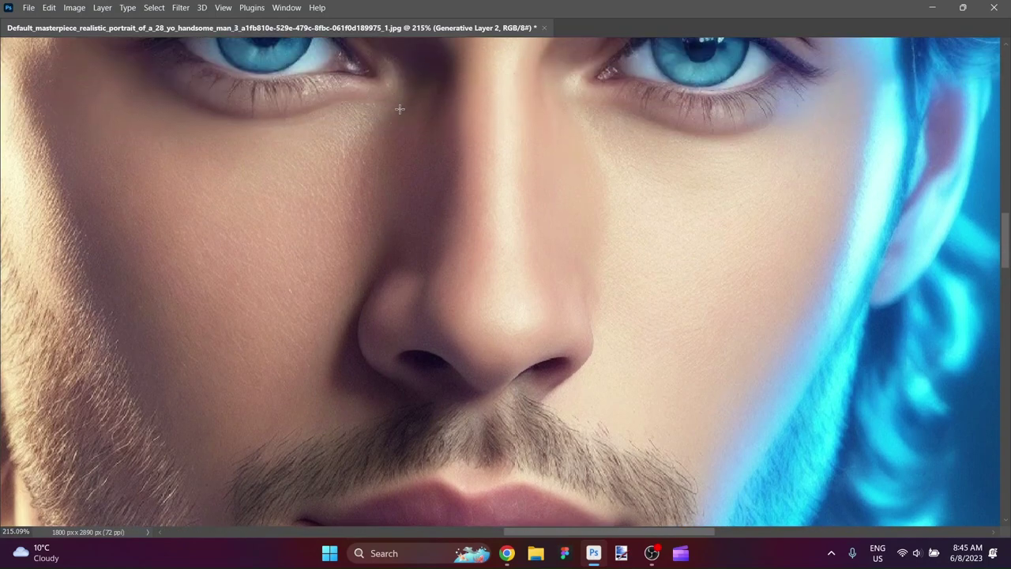
scroll(399, 109, up, 2)
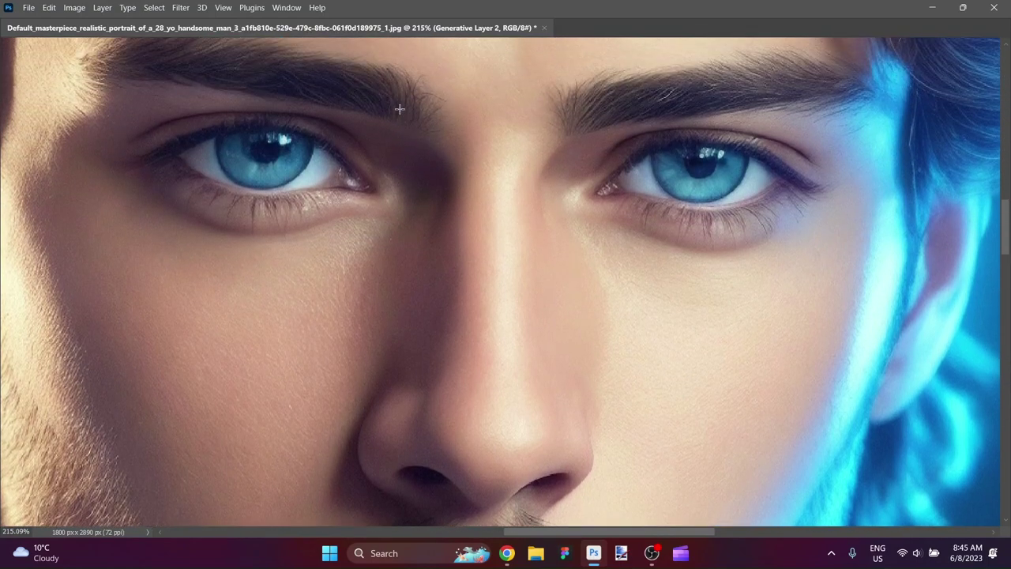
scroll(447, 115, down, 8)
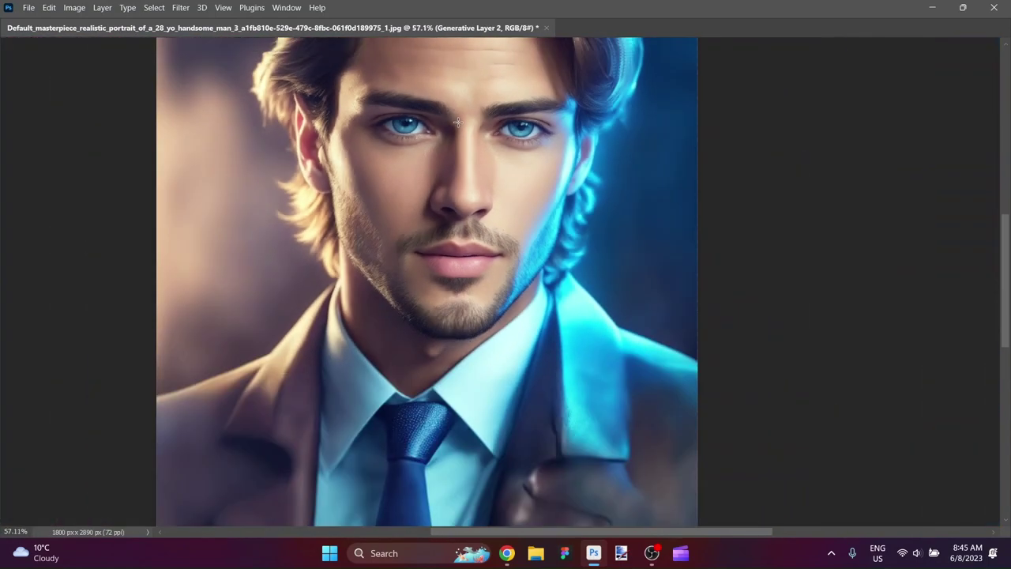
scroll(457, 120, down, 3)
scroll(450, 115, up, 1)
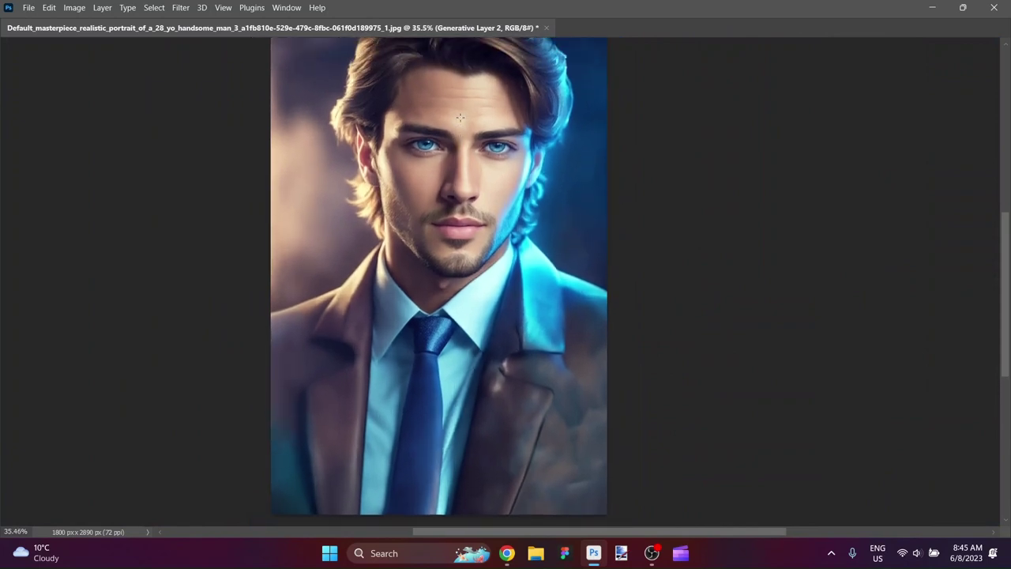